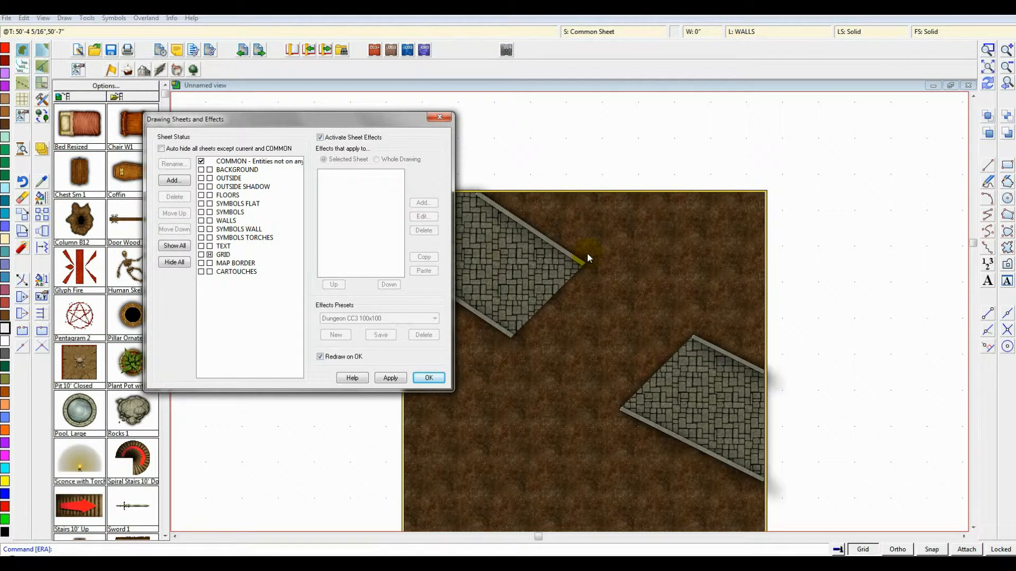
- Make the hidden GRID sheet visible on the dungeon map
{"action": "left_click", "coordinate": [210, 254]}
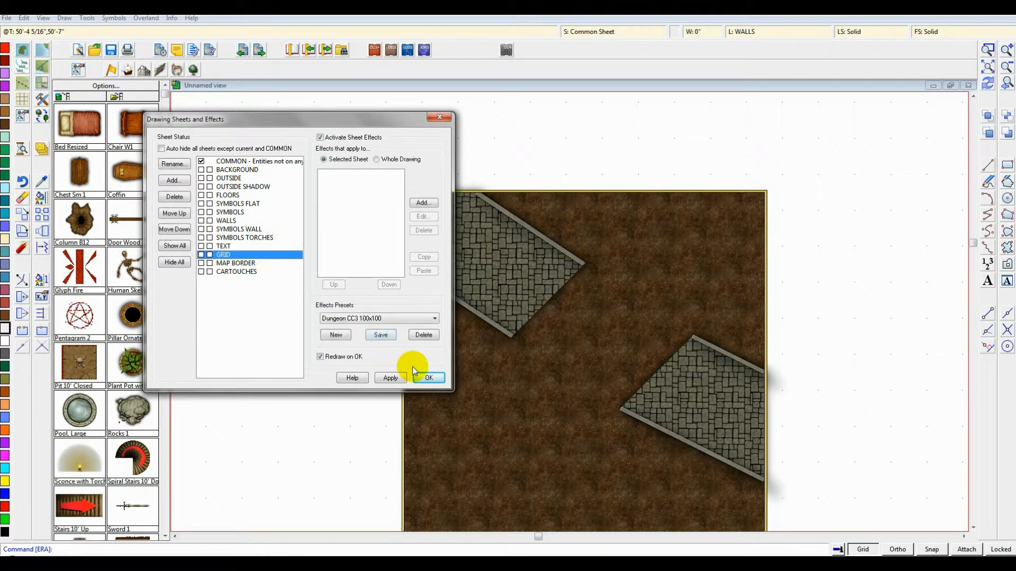
{"action": "left_click", "coordinate": [415, 375]}
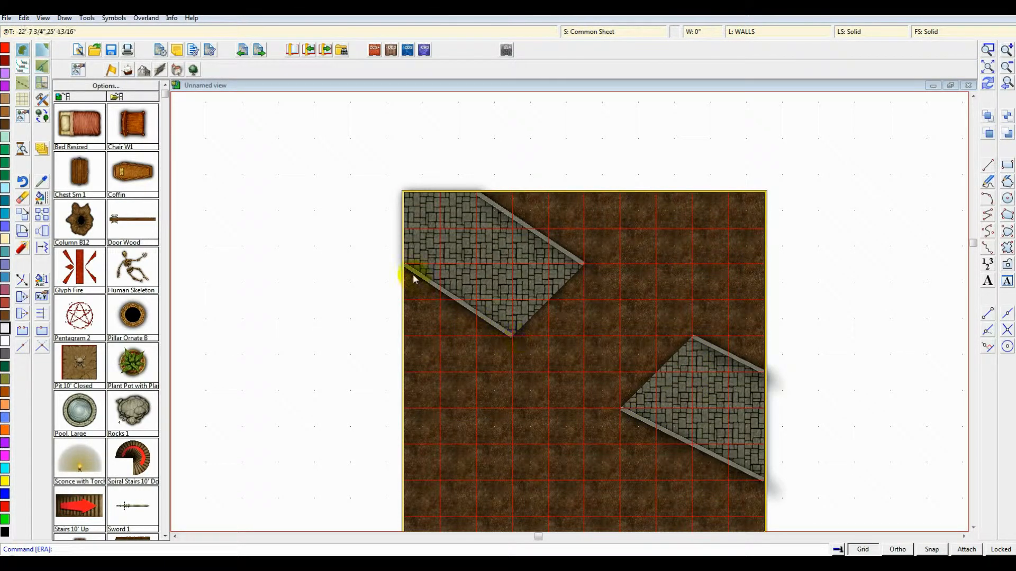
- Add a new drawing sheet named LAVA after the GRID sheet
{"action": "left_click", "coordinate": [603, 30]}
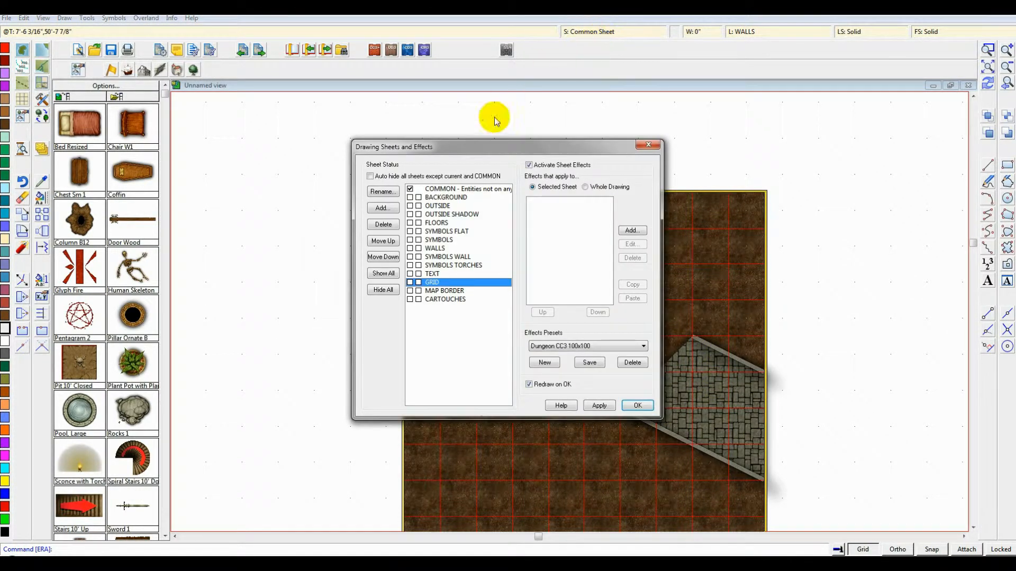
{"action": "mouse_move", "coordinate": [587, 152]}
{"action": "left_mouse_down"}
{"action": "mouse_move", "coordinate": [444, 106]}
{"action": "mouse_move", "coordinate": [323, 87]}
{"action": "left_mouse_up"}
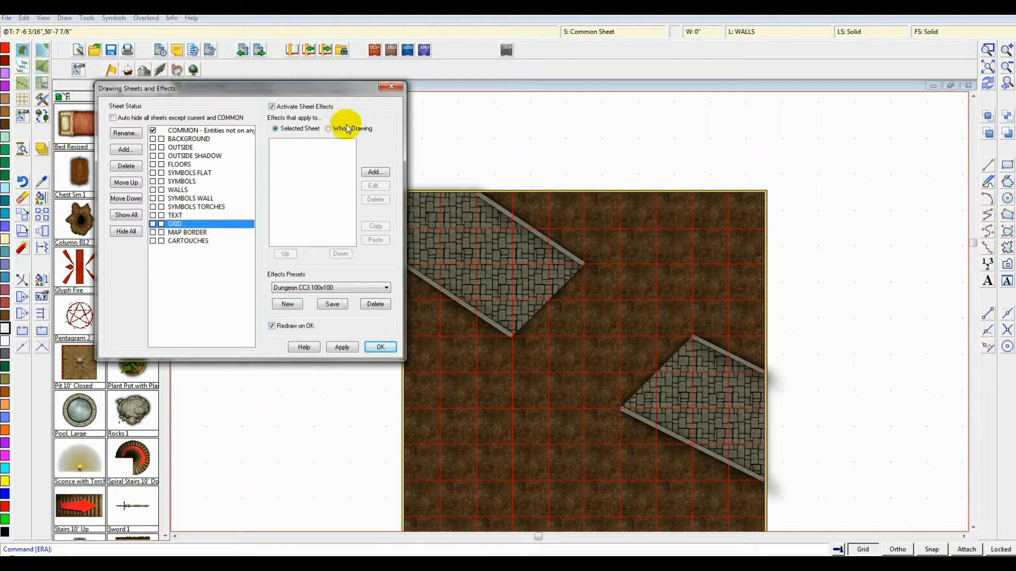
{"action": "left_click", "coordinate": [124, 151]}
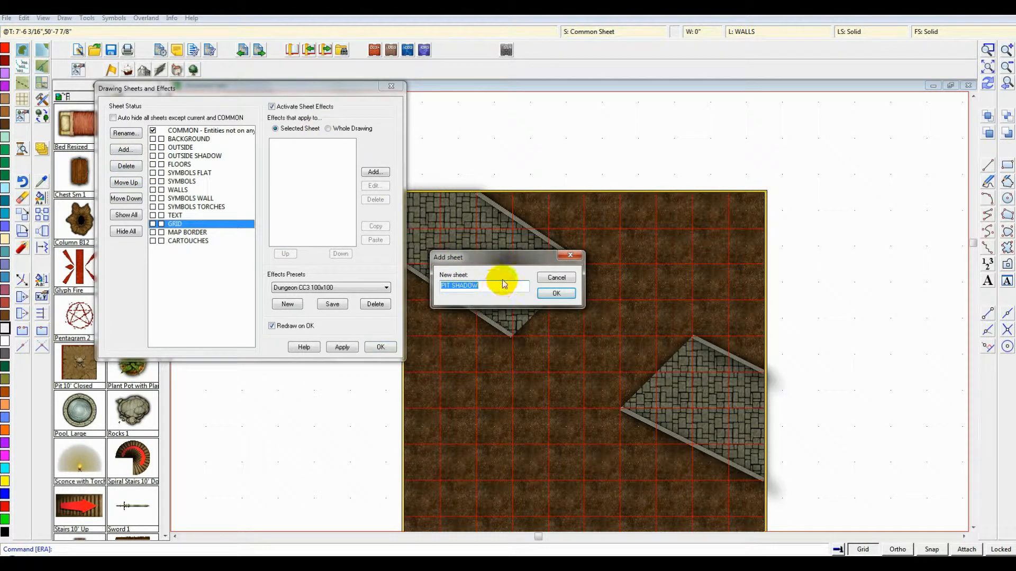
{"action": "left_click_drag", "start_coordinate": [498, 284], "coordinate": [380, 283]}
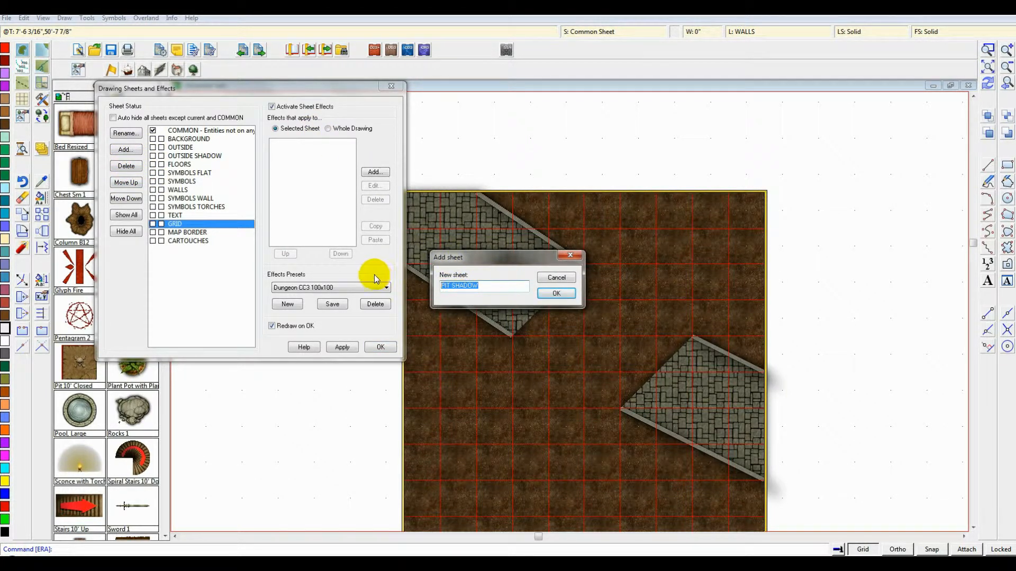
{"action": "key", "text": "BackSpace"}
{"action": "left_click_drag", "start_coordinate": [487, 258], "coordinate": [304, 377]}
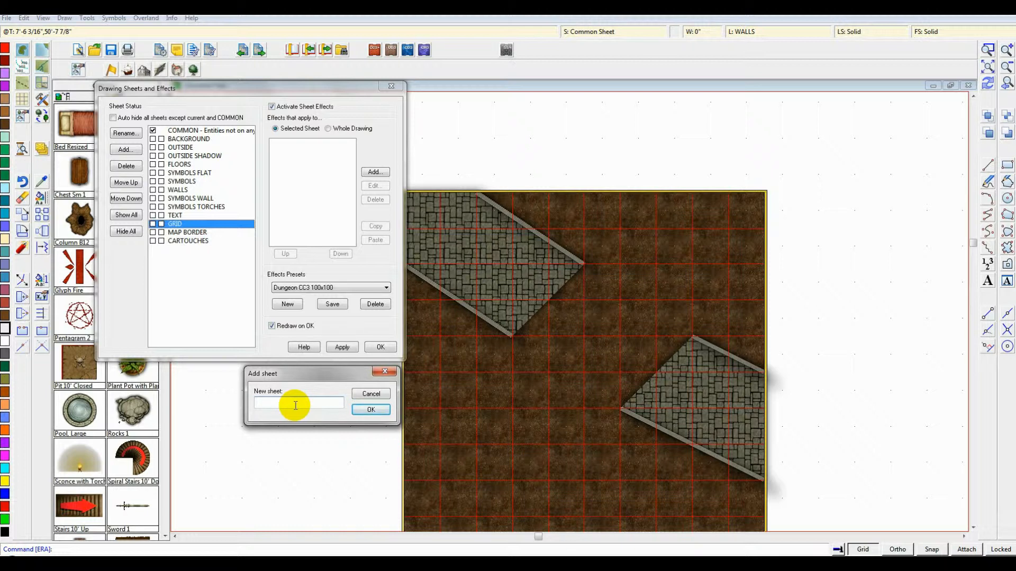
{"action": "type", "text": "LAVA"}
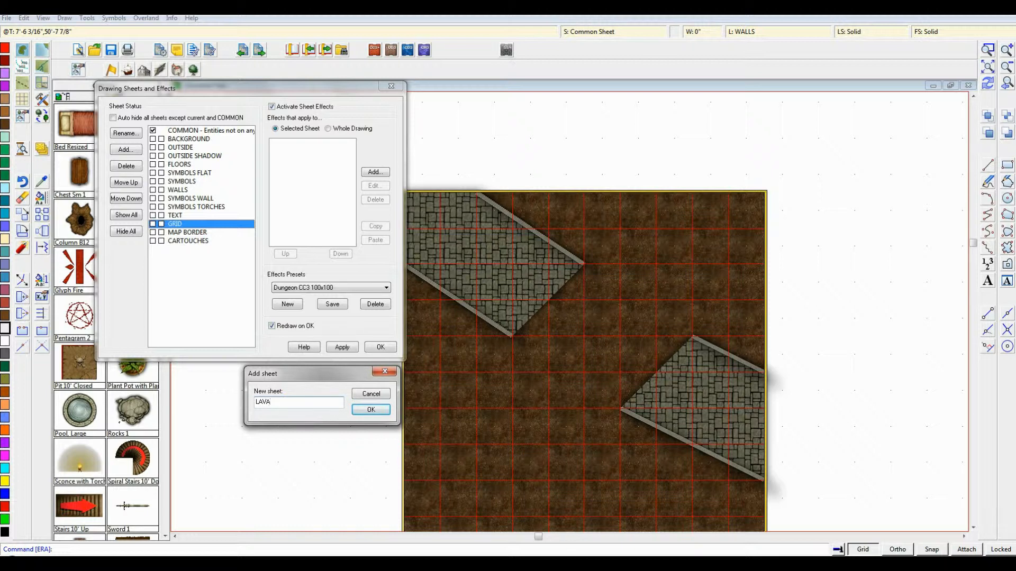
{"action": "left_click", "coordinate": [370, 410]}
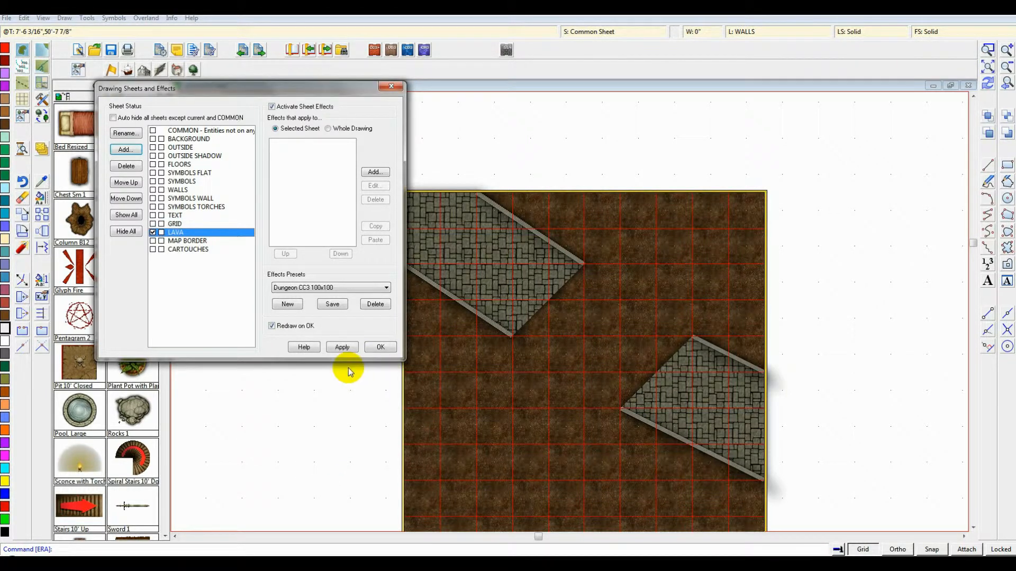
- Add another drawing sheet named LAVA2 directly after LAVA
{"action": "left_click", "coordinate": [126, 150]}
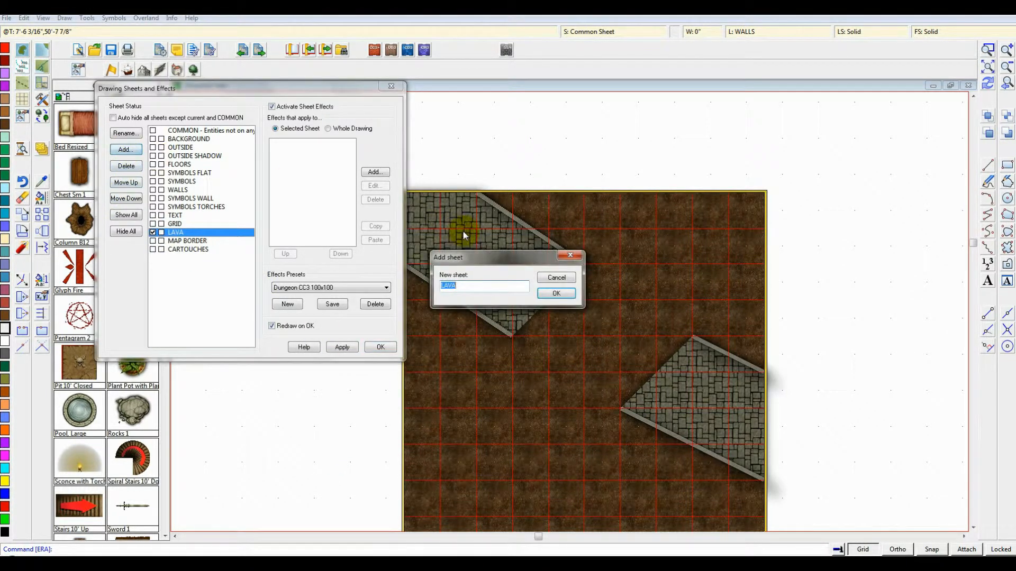
{"action": "left_click", "coordinate": [452, 286]}
{"action": "key", "text": "Return"}
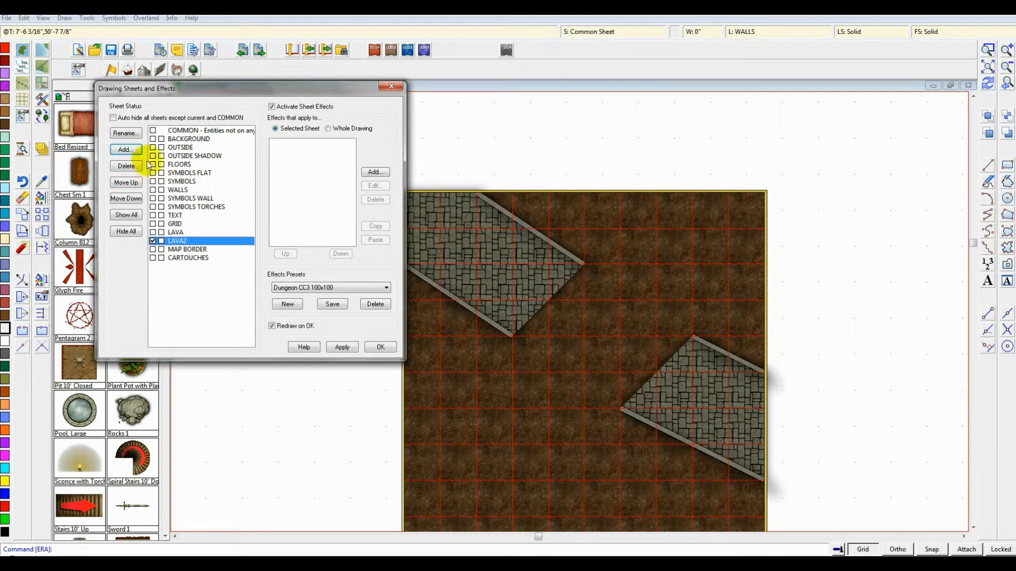
- Add two more drawing sheets named PIT and PITSHADOW after LAVA2
{"action": "left_click", "coordinate": [125, 149]}
{"action": "type", "text": "PIT"}
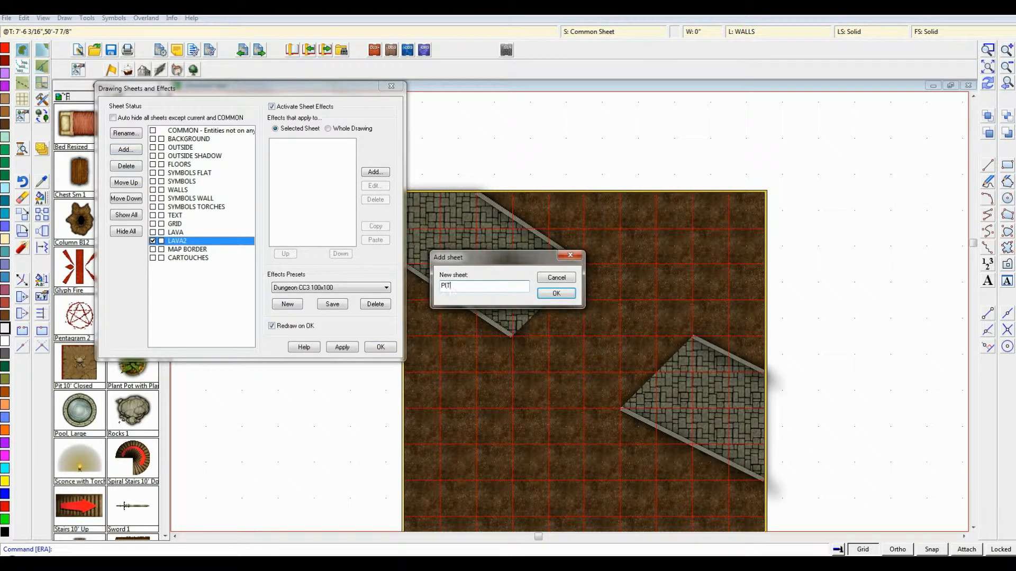
{"action": "key", "text": "Return"}
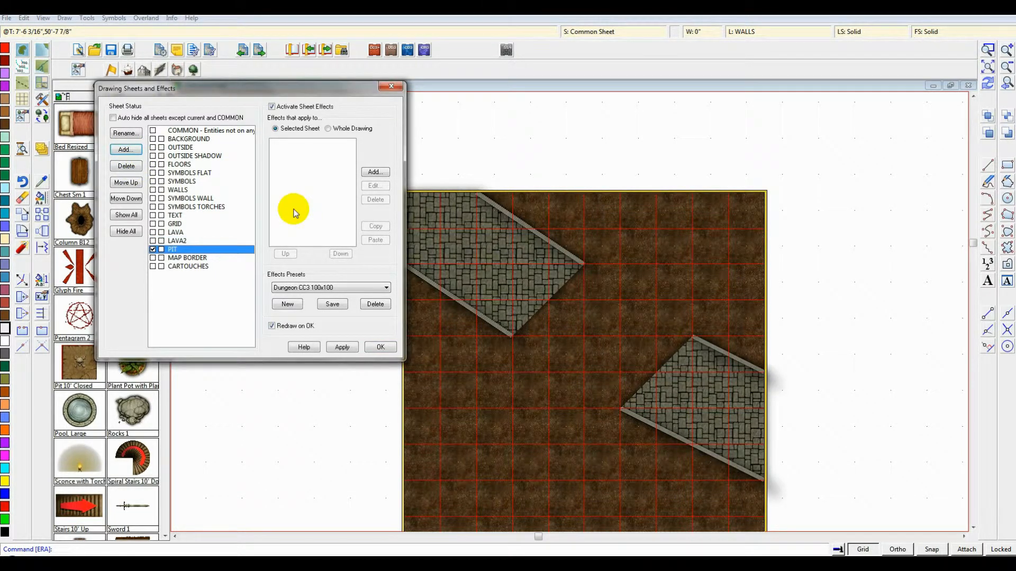
{"action": "left_click", "coordinate": [126, 149]}
{"action": "type", "text": "PITSHADOW"}
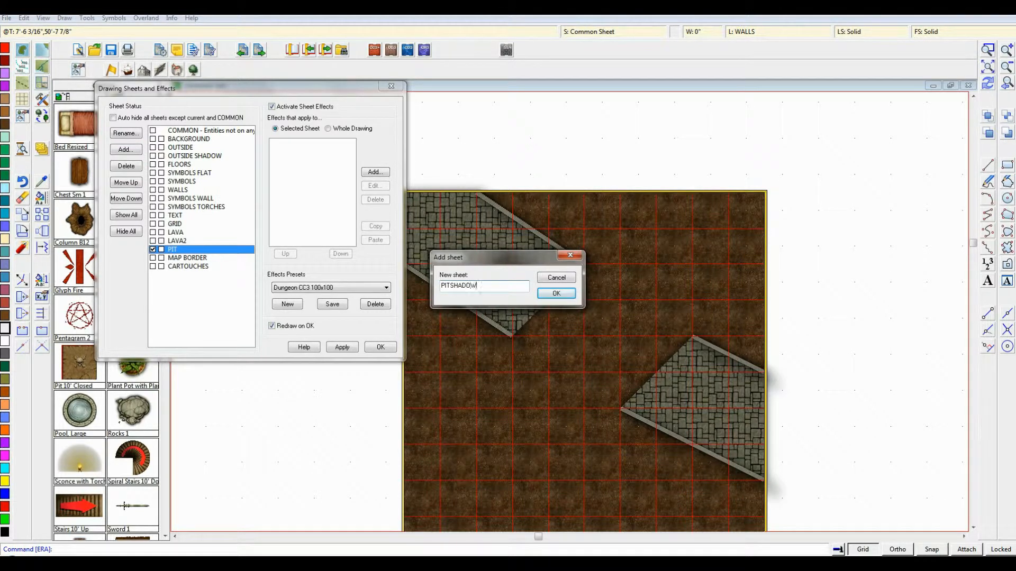
{"action": "key", "text": "Return"}
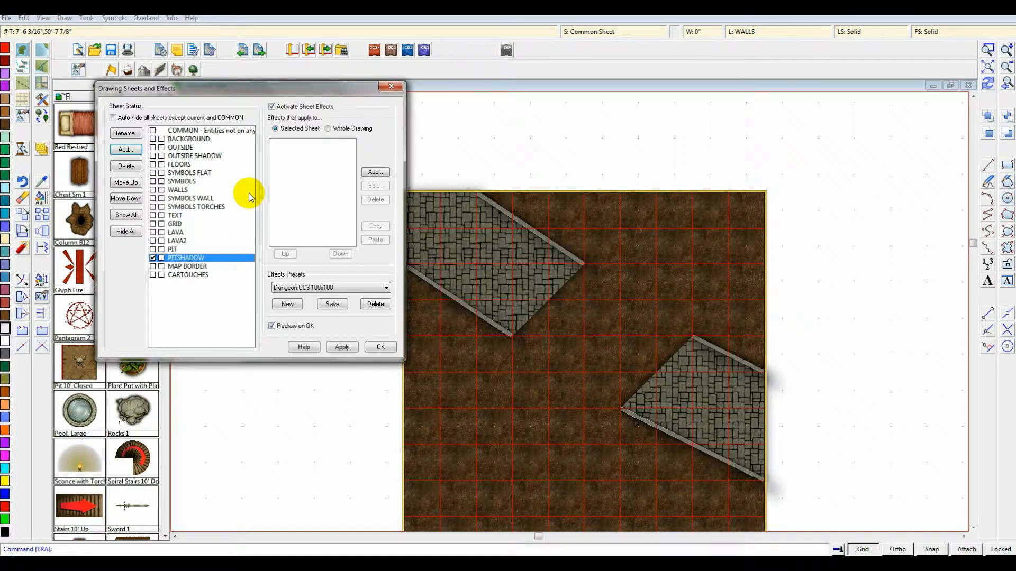
- Move the PIT sheet up two places so it sits between GRID and LAVA
{"action": "left_click", "coordinate": [175, 249]}
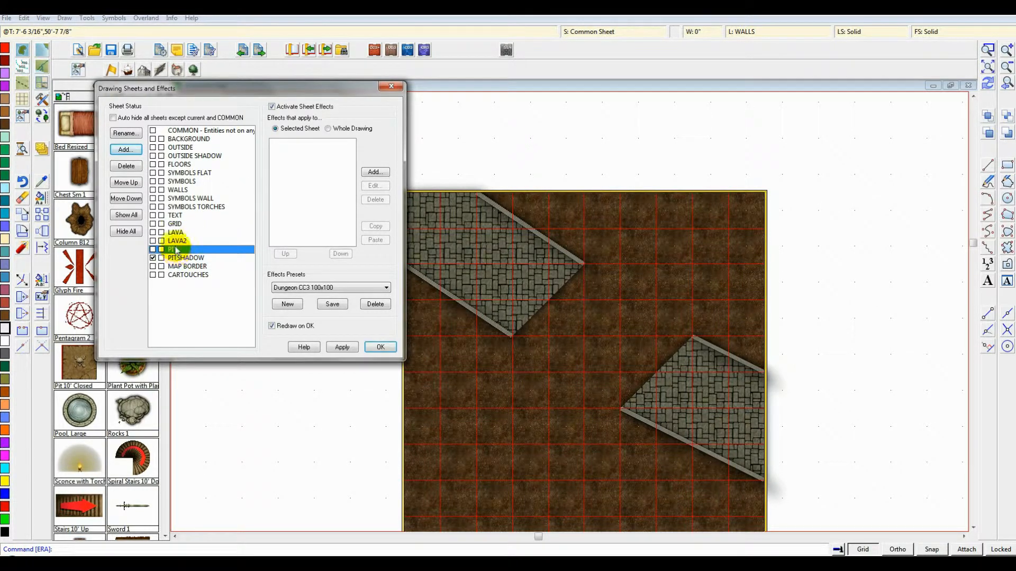
{"action": "left_click", "coordinate": [127, 183]}
{"action": "left_click", "coordinate": [128, 185]}
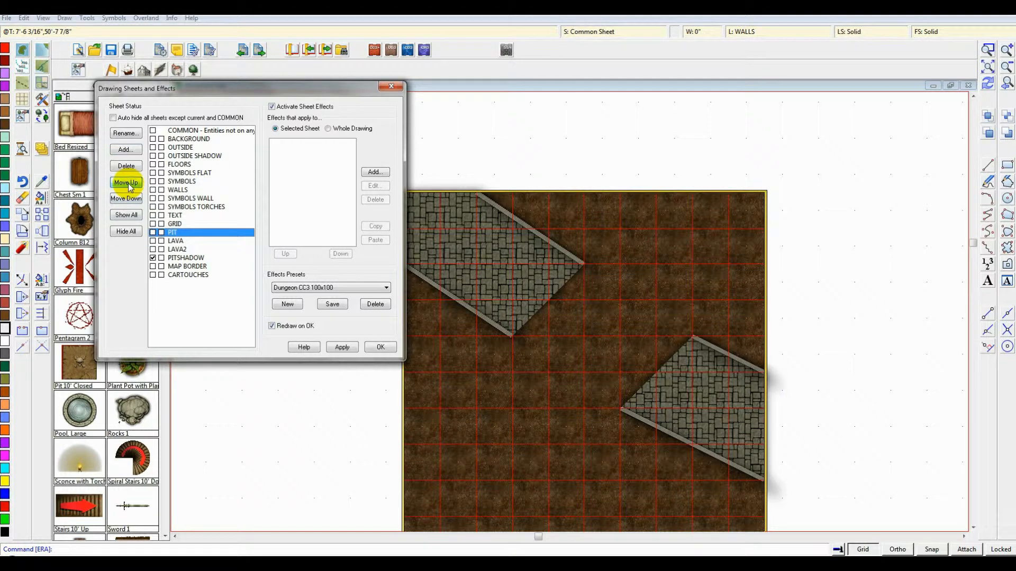
- Make LAVA the current drawing sheet and apply the sheet settings
{"action": "left_click", "coordinate": [183, 244]}
{"action": "left_click", "coordinate": [153, 241]}
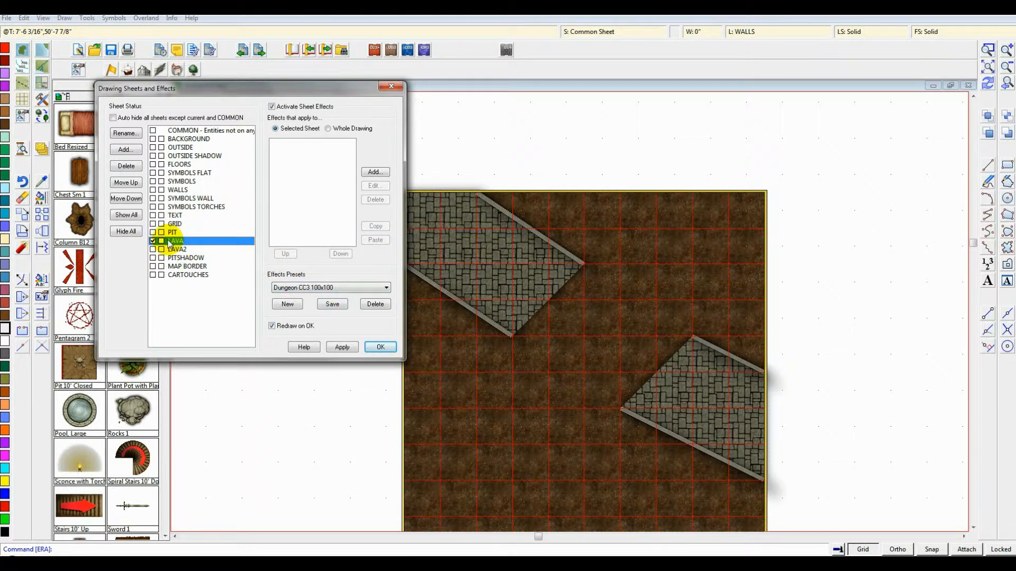
{"action": "left_click", "coordinate": [381, 348]}
- Set the current drawing colour to red, palette colour 2
{"action": "left_click", "coordinate": [674, 33]}
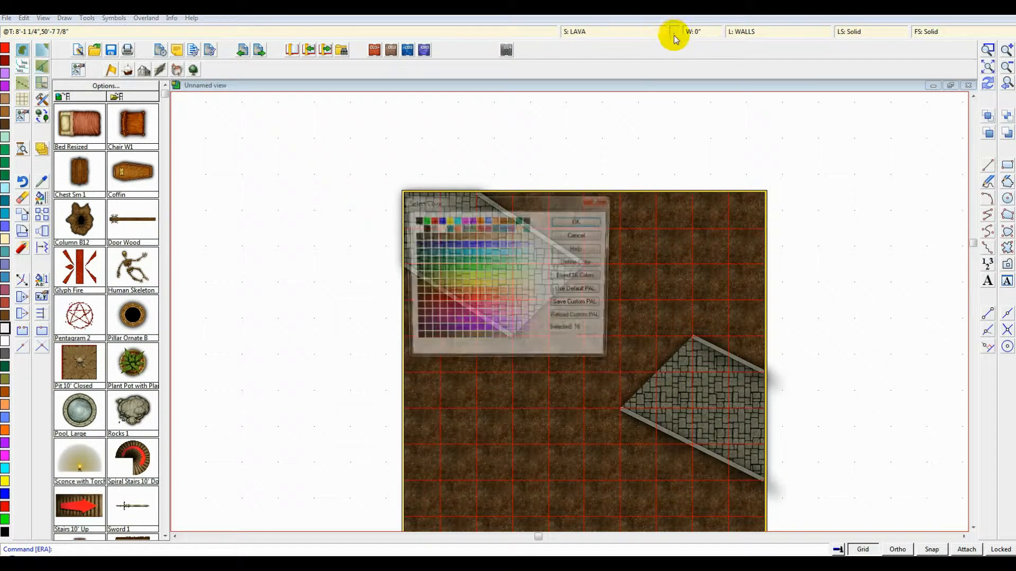
{"action": "left_click", "coordinate": [431, 220]}
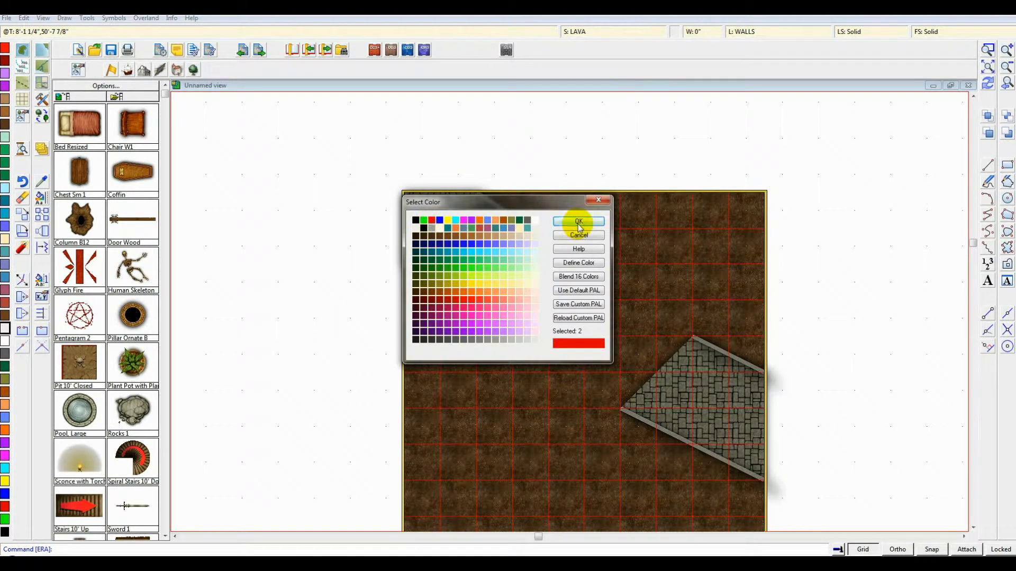
{"action": "left_click", "coordinate": [578, 222]}
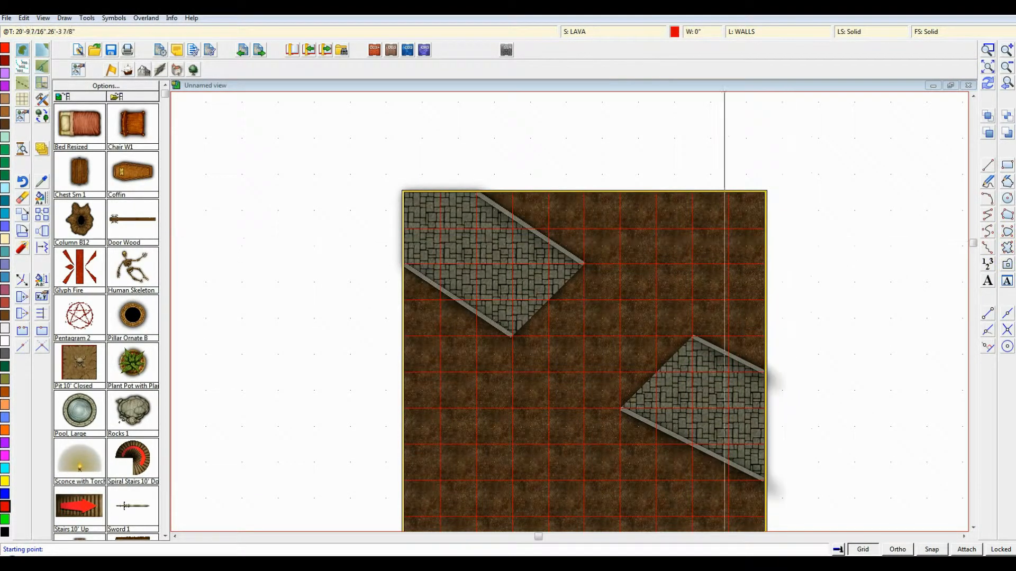
- Draw a filled red fractal polygon as a lava stream running diagonally between the two stone floors
{"action": "left_click", "coordinate": [644, 258]}
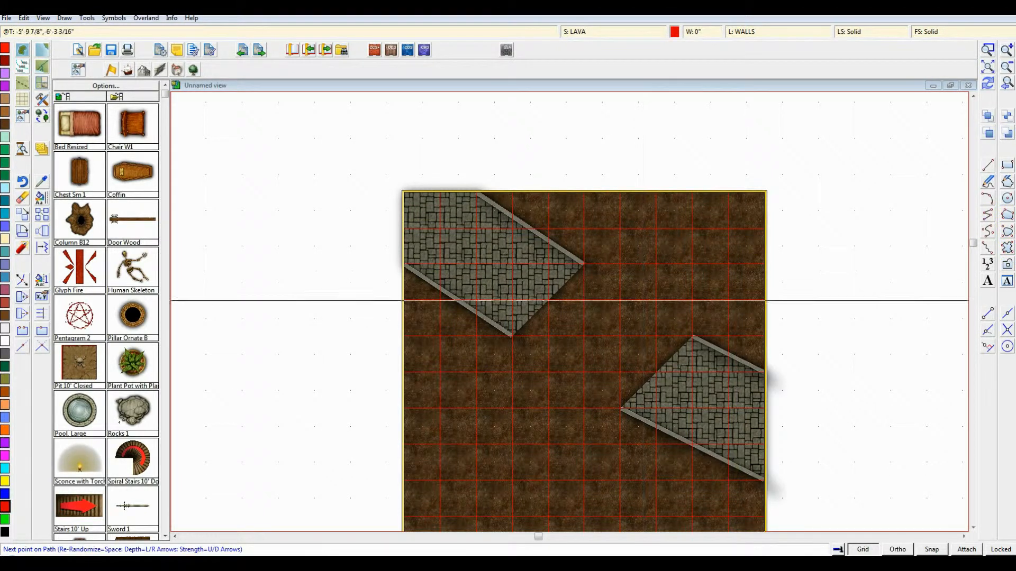
{"action": "left_click", "coordinate": [564, 372]}
{"action": "left_click", "coordinate": [519, 404]}
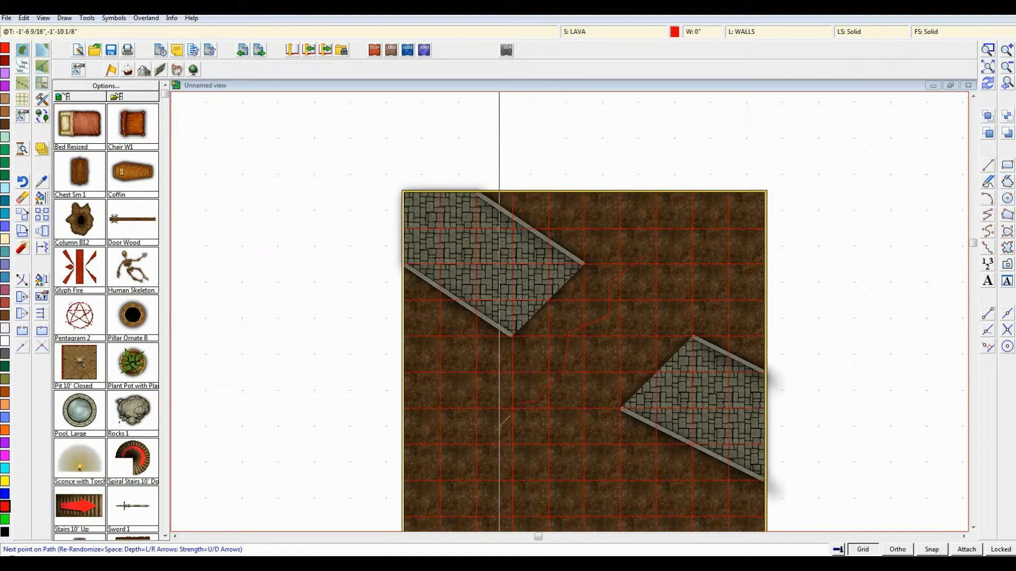
{"action": "left_click", "coordinate": [502, 433]}
{"action": "left_click", "coordinate": [544, 431]}
{"action": "left_click", "coordinate": [575, 397]}
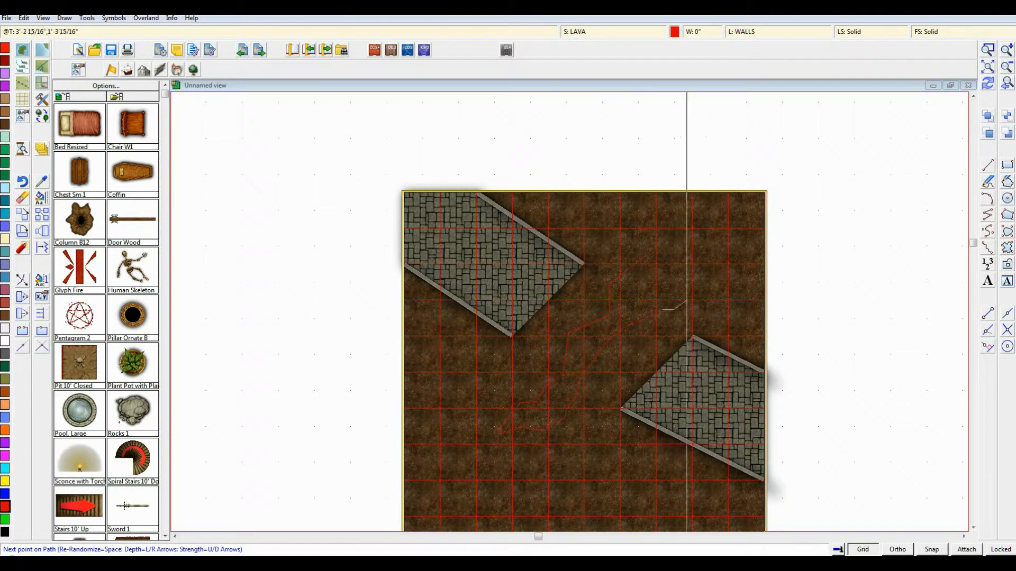
{"action": "left_click", "coordinate": [692, 248]}
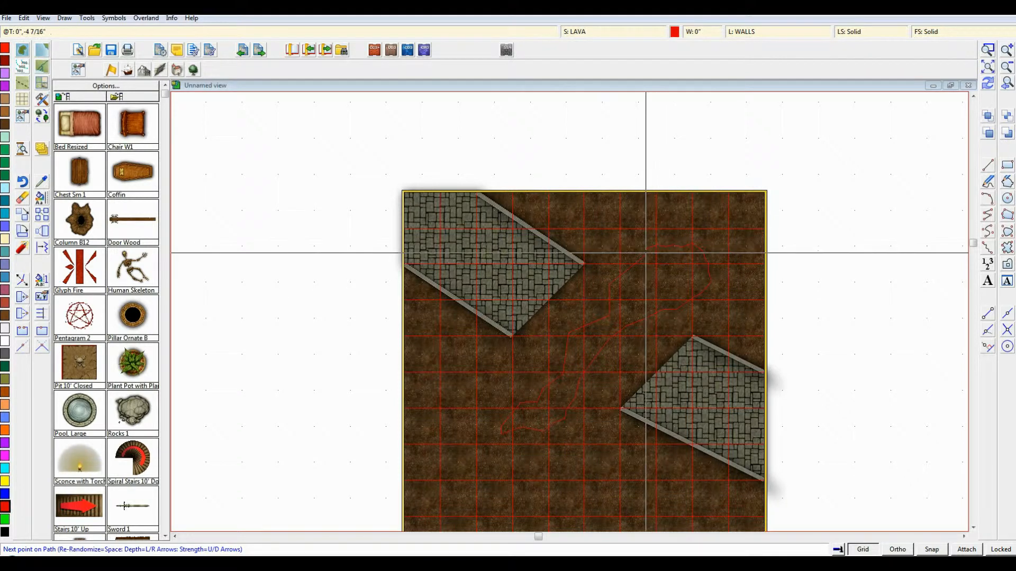
{"action": "right_click", "coordinate": [645, 253]}
{"action": "scroll", "coordinate": [673, 297], "scroll_direction": "up", "scroll_amount": 2}
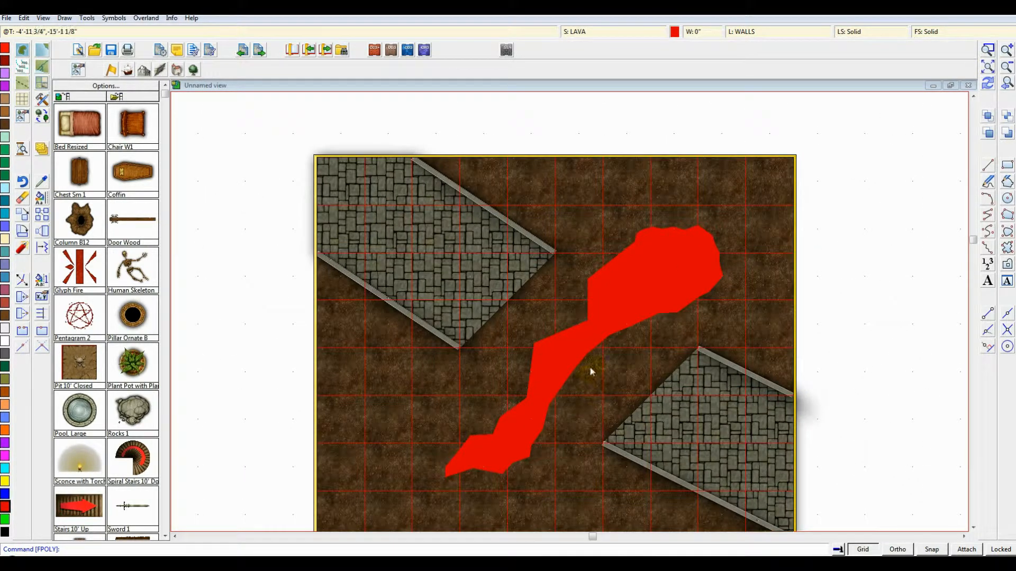
- Erase the red fractal polygon between the two stone floors
{"action": "left_click", "coordinate": [23, 198]}
{"action": "left_click", "coordinate": [580, 368]}
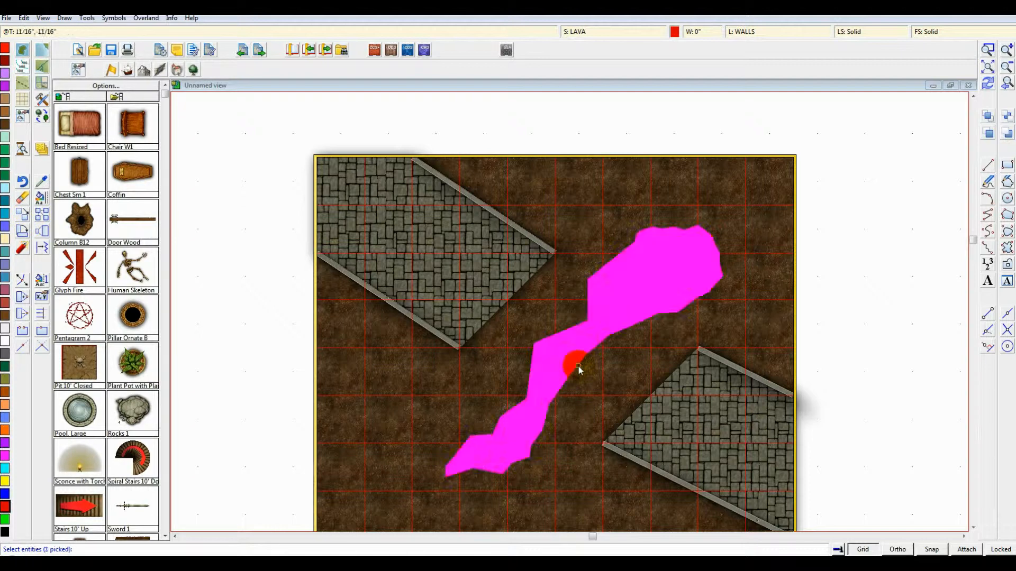
{"action": "left_click", "coordinate": [582, 371]}
- Draw a filled red polygon on the LAVA sheet, running diagonally between the two stone floors and widening at its upper end
{"action": "left_click", "coordinate": [1007, 248]}
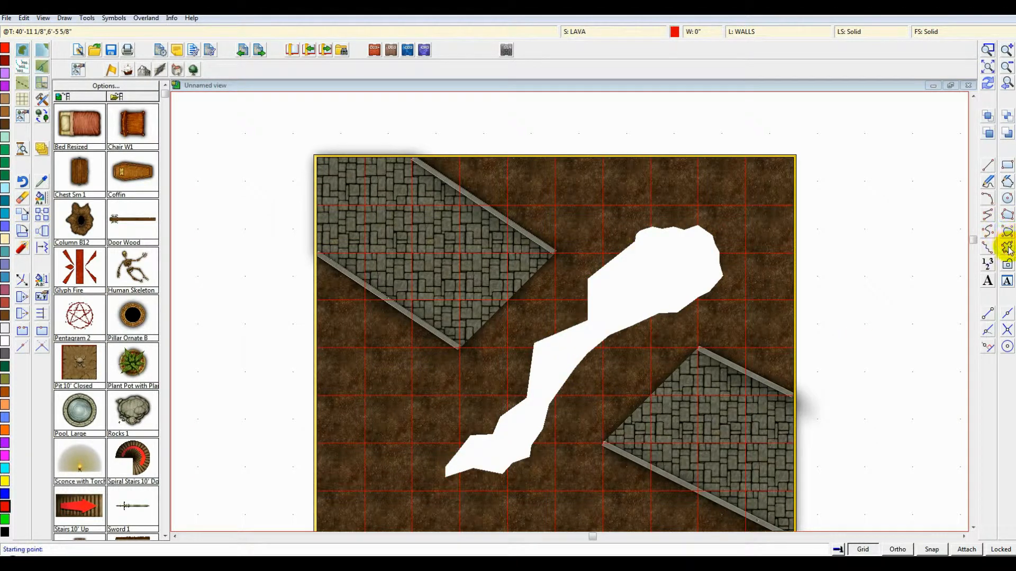
{"action": "left_click", "coordinate": [1004, 212]}
{"action": "scroll", "coordinate": [680, 307], "scroll_direction": "down", "scroll_amount": 2}
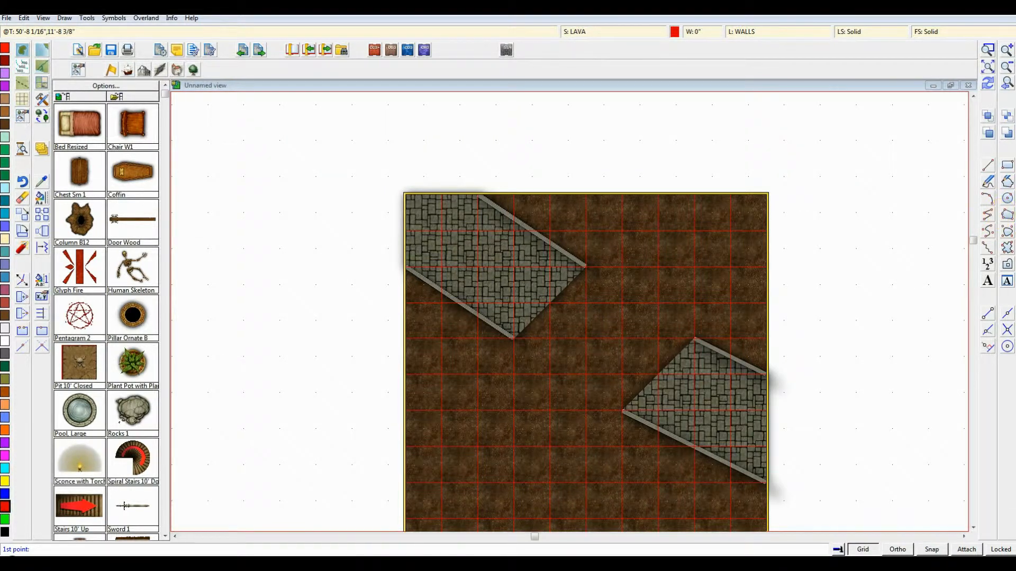
{"action": "left_click", "coordinate": [627, 274]}
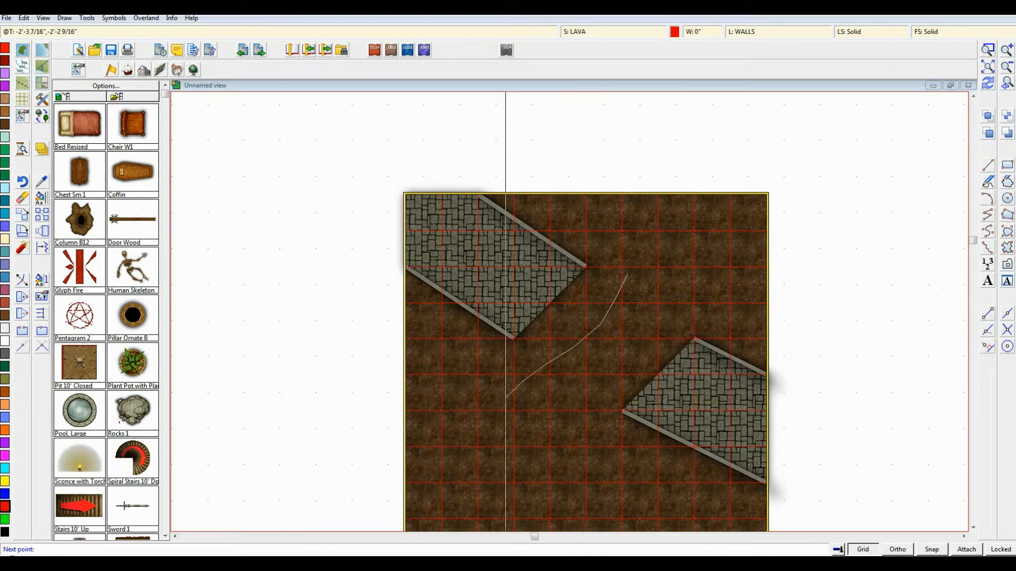
{"action": "left_click", "coordinate": [594, 378]}
{"action": "left_click", "coordinate": [634, 348]}
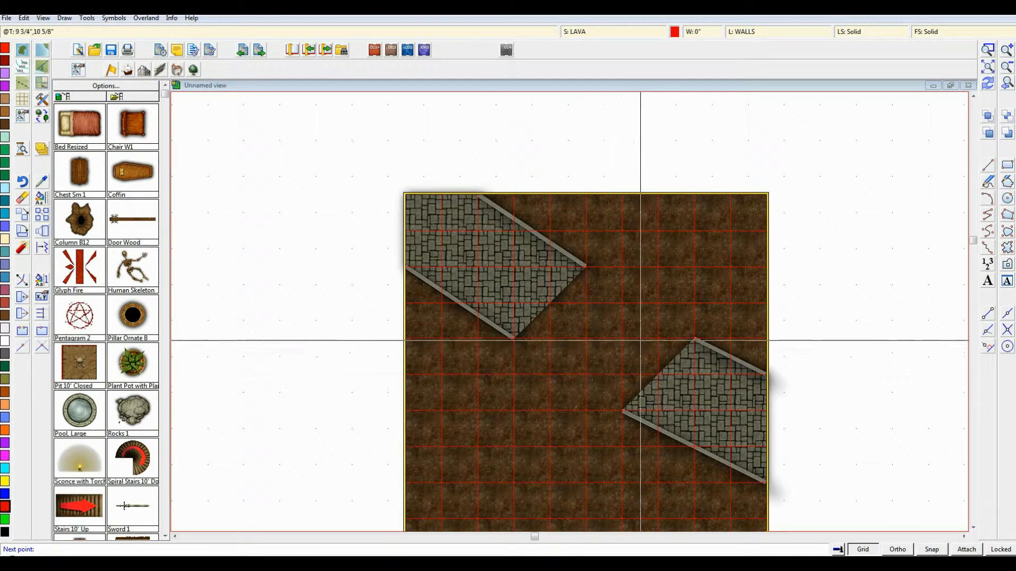
{"action": "left_click", "coordinate": [670, 314]}
{"action": "left_click", "coordinate": [701, 285]}
{"action": "left_click", "coordinate": [688, 260]}
{"action": "left_click", "coordinate": [661, 253]}
{"action": "left_click", "coordinate": [643, 255]}
{"action": "left_click", "coordinate": [632, 262]}
{"action": "right_click", "coordinate": [630, 263]}
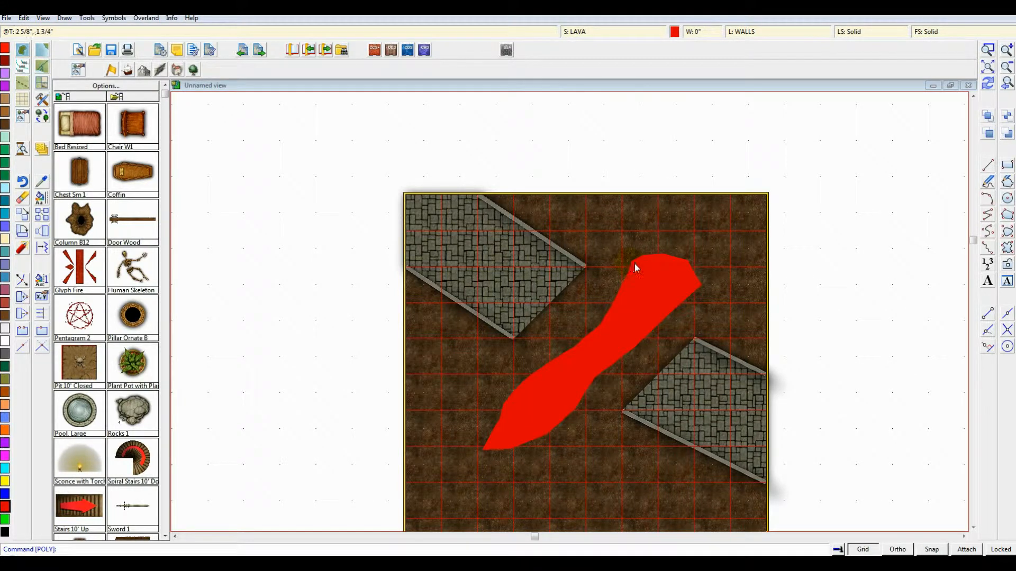
- Make PIT the current sheet and set the drawing colour to dark grey, palette colour 245
{"action": "scroll", "coordinate": [642, 316], "scroll_direction": "up", "scroll_amount": 2}
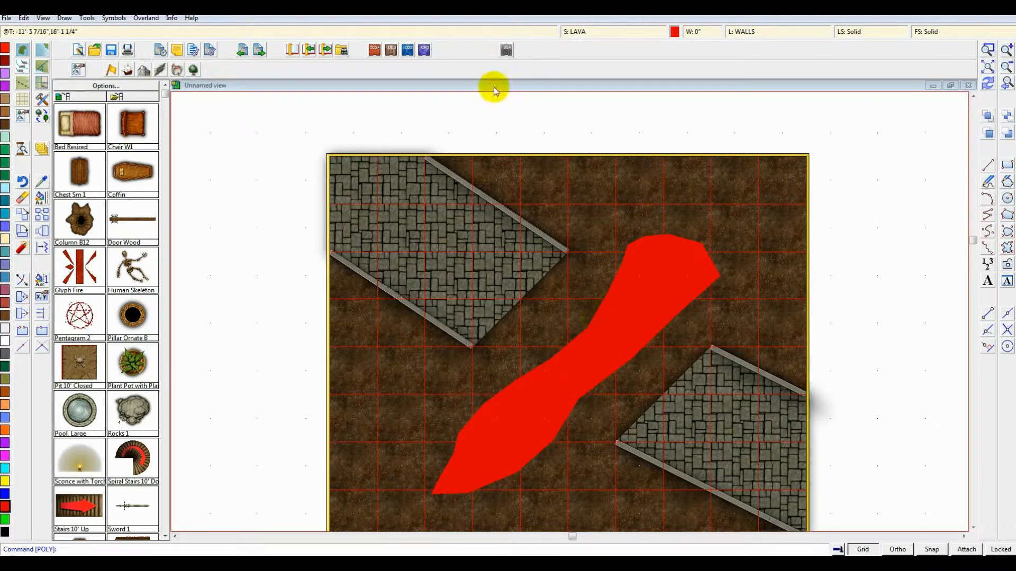
{"action": "left_click", "coordinate": [603, 33]}
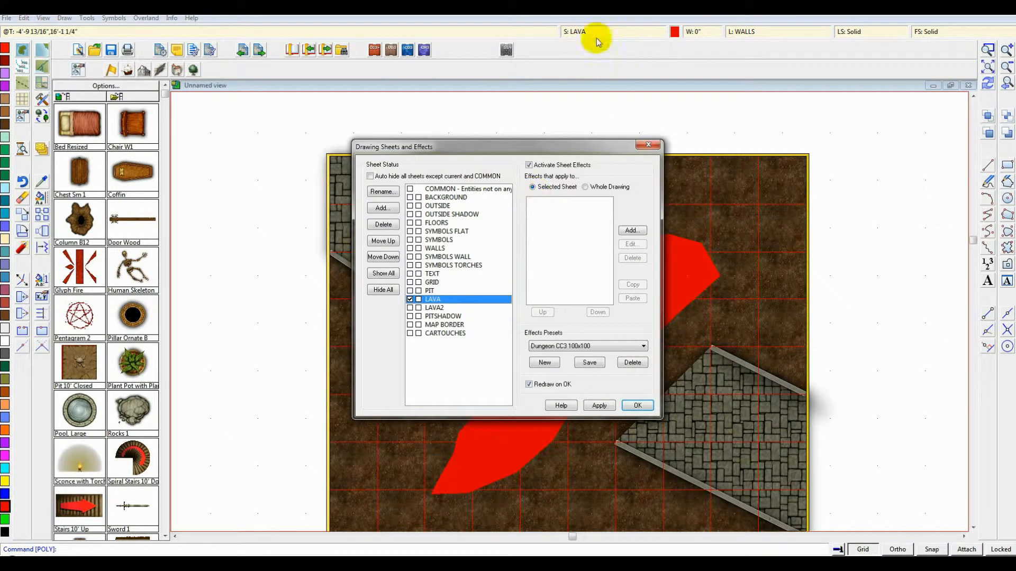
{"action": "left_click", "coordinate": [410, 291]}
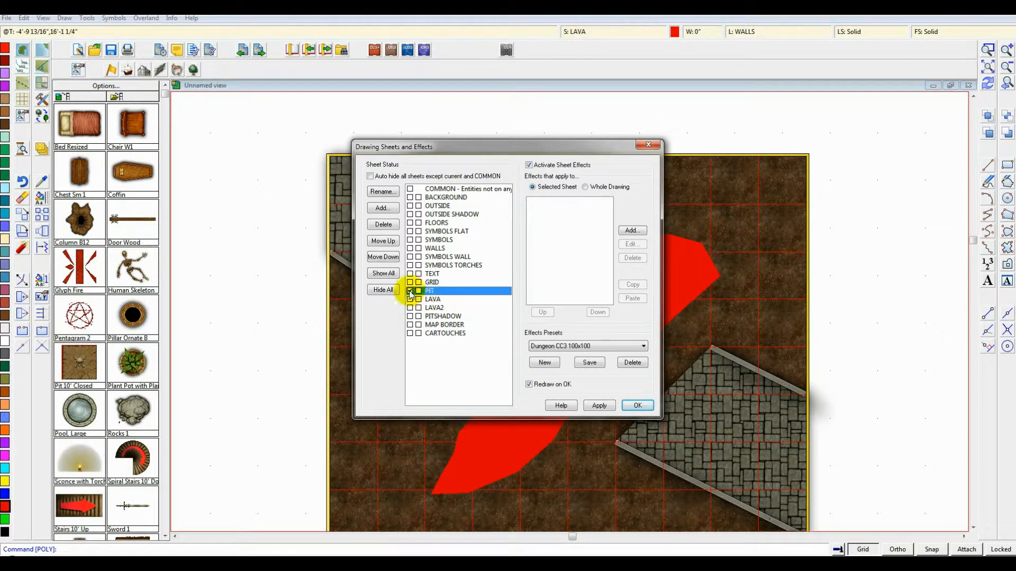
{"action": "left_click", "coordinate": [639, 406]}
{"action": "left_click", "coordinate": [675, 32]}
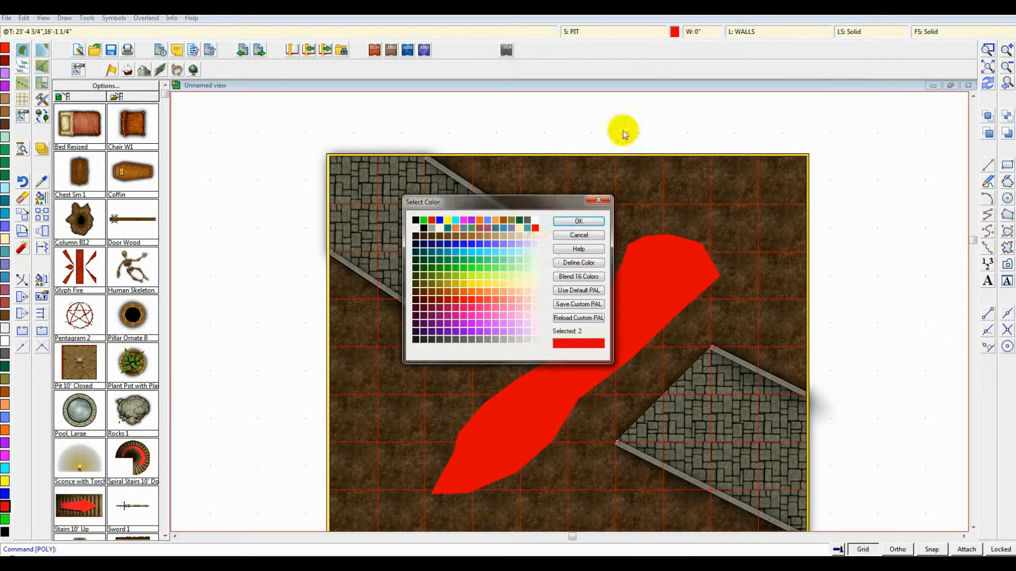
{"action": "left_click", "coordinate": [455, 341]}
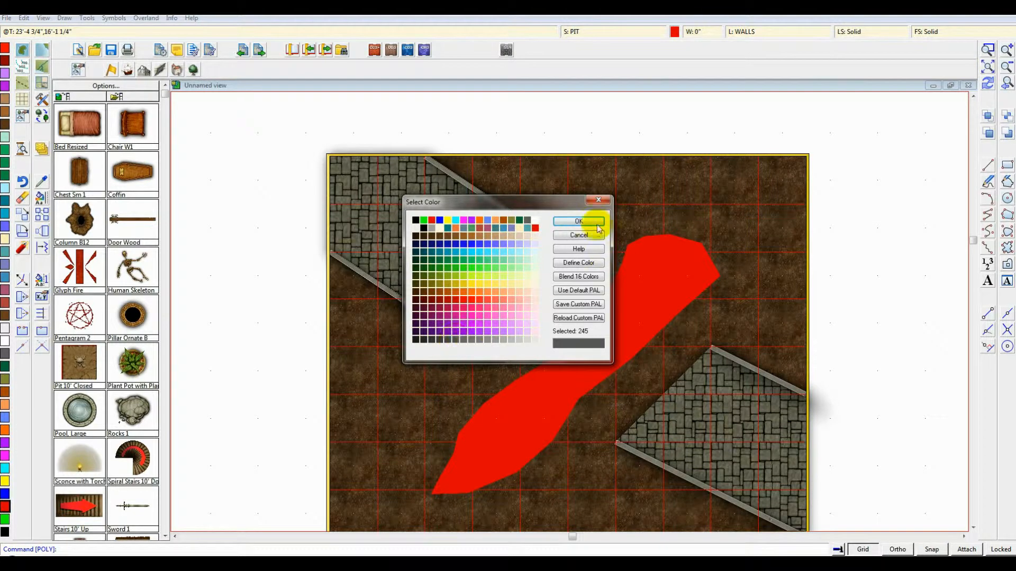
{"action": "left_click", "coordinate": [581, 221]}
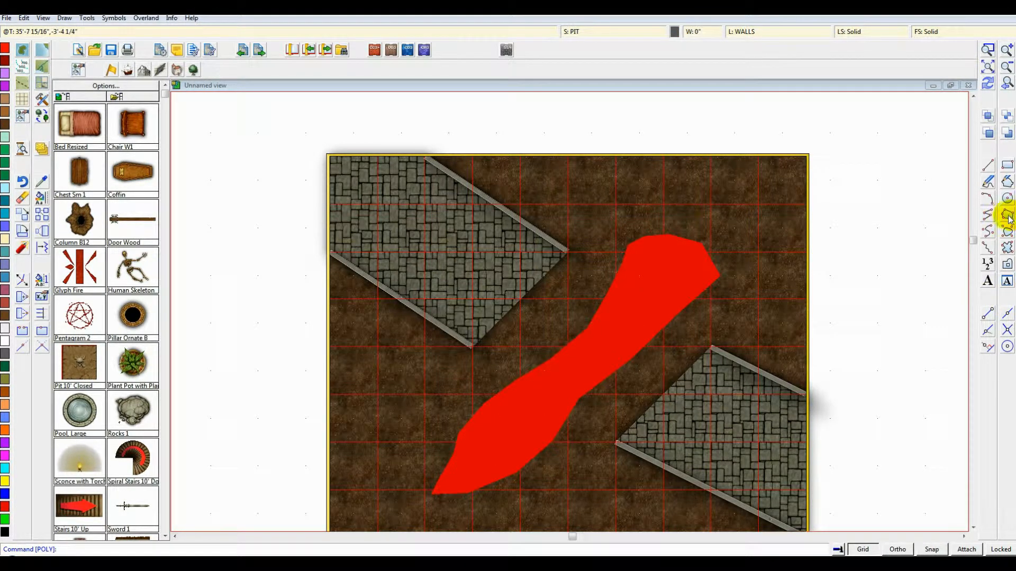
- Draw a filled dark grey polygon on the PIT sheet, surrounding the lava and running along the facing ends of both stone floors
{"action": "left_click", "coordinate": [1009, 217]}
{"action": "left_click", "coordinate": [587, 236]}
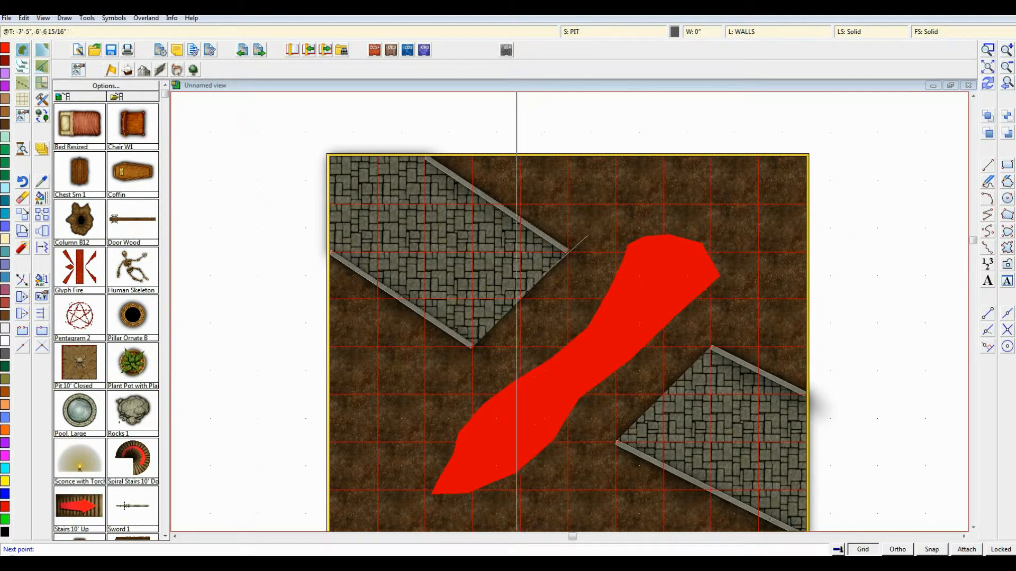
{"action": "left_click", "coordinate": [472, 348]}
{"action": "left_click", "coordinate": [426, 389]}
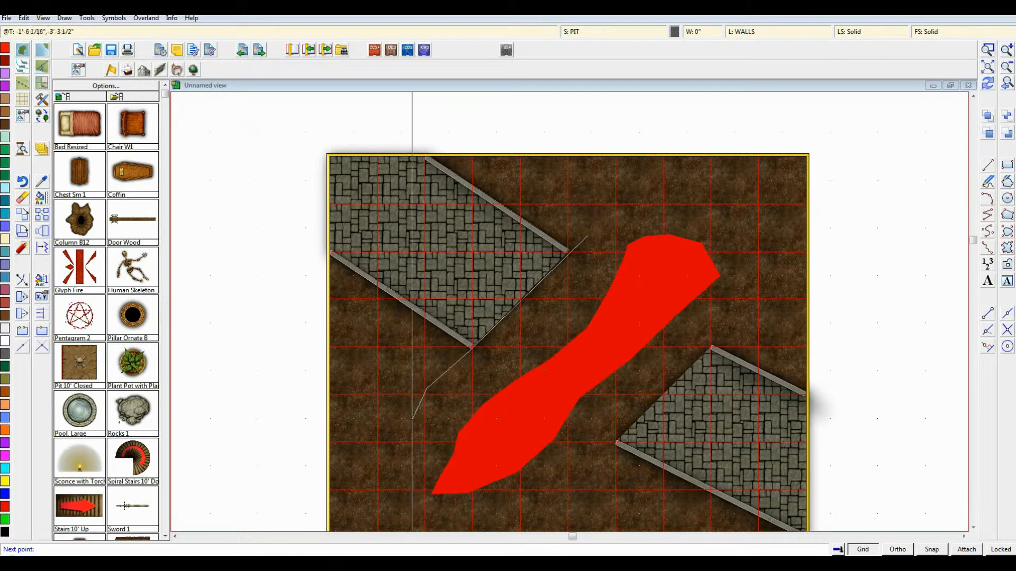
{"action": "left_click", "coordinate": [410, 429]}
{"action": "left_click", "coordinate": [398, 477]}
{"action": "left_click", "coordinate": [405, 510]}
{"action": "left_click", "coordinate": [404, 517]}
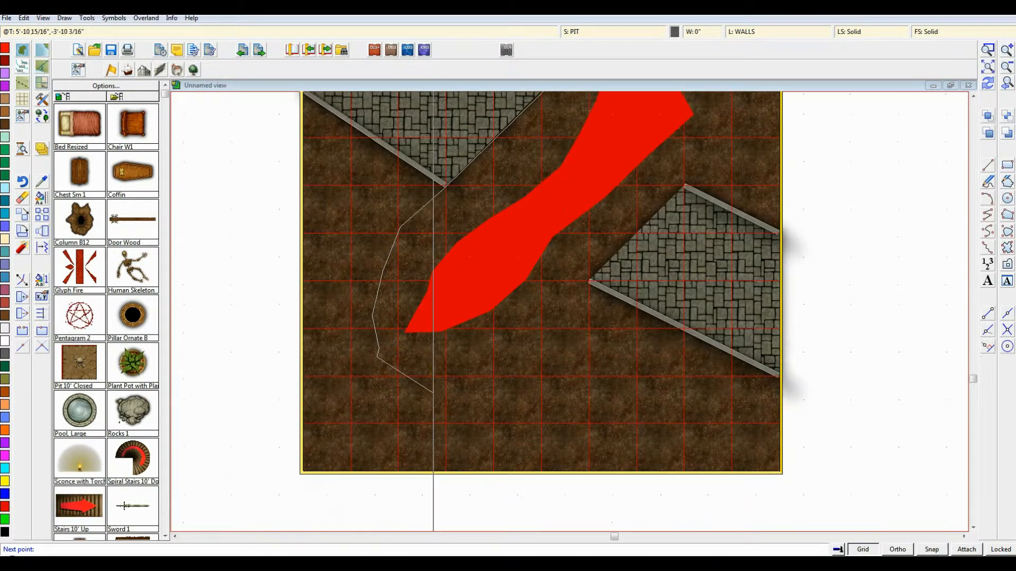
{"action": "left_click", "coordinate": [442, 369]}
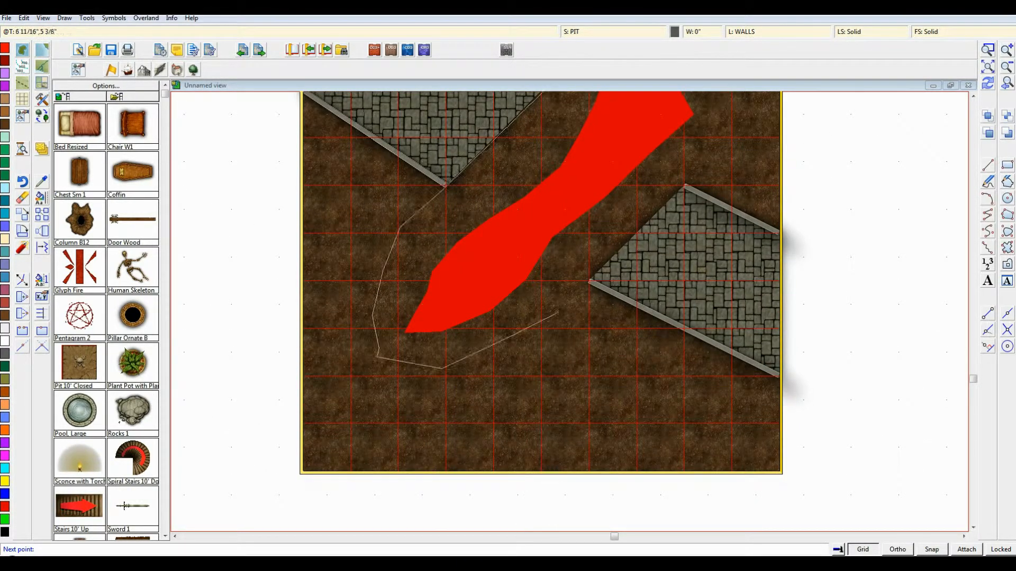
{"action": "left_click", "coordinate": [570, 294]}
{"action": "left_click", "coordinate": [588, 280]}
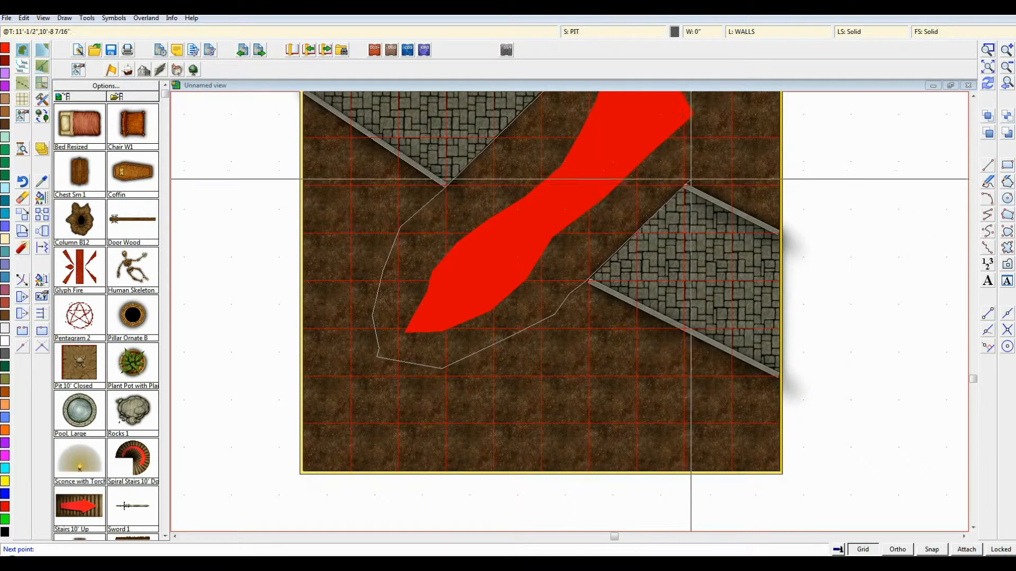
{"action": "left_click", "coordinate": [686, 185]}
{"action": "scroll", "coordinate": [660, 367], "scroll_direction": "down", "scroll_amount": 1}
{"action": "scroll", "coordinate": [721, 174], "scroll_direction": "up", "scroll_amount": 1}
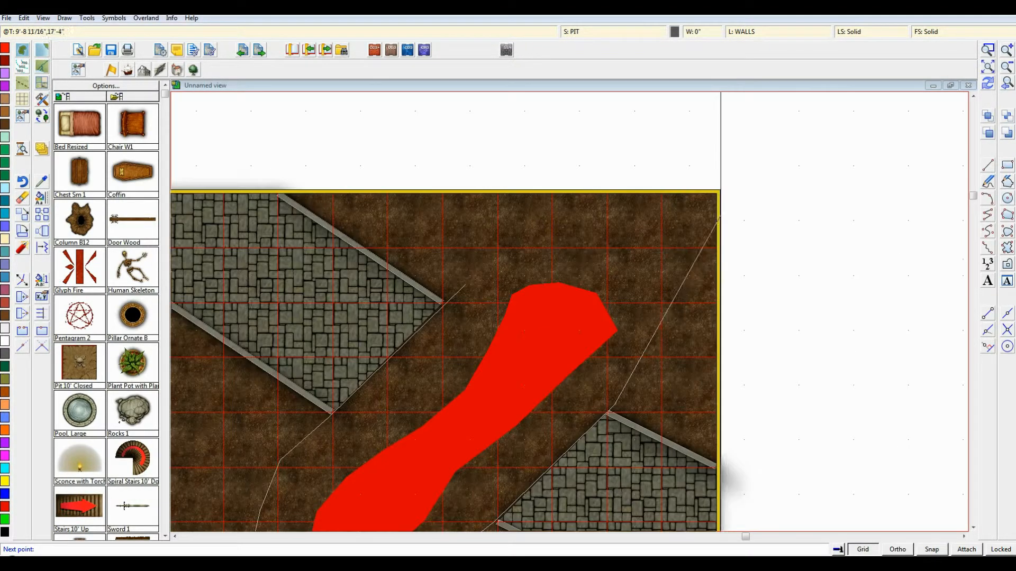
{"action": "left_click", "coordinate": [661, 336]}
{"action": "left_click", "coordinate": [652, 316]}
{"action": "left_click", "coordinate": [645, 288]}
{"action": "left_click", "coordinate": [645, 236]}
{"action": "left_click", "coordinate": [607, 236]}
{"action": "left_click", "coordinate": [569, 248]}
{"action": "left_click", "coordinate": [530, 257]}
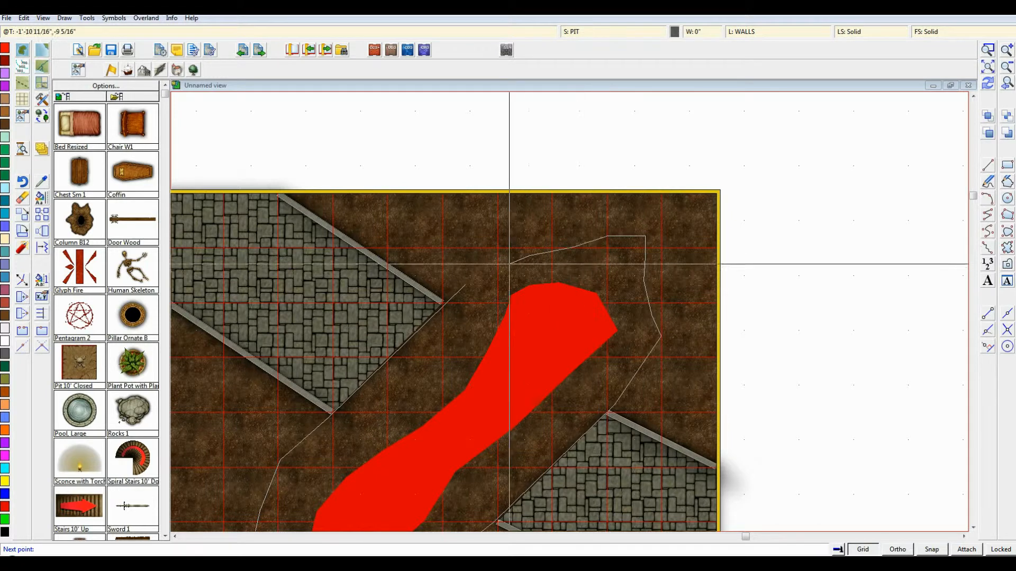
{"action": "left_click", "coordinate": [491, 272]}
{"action": "left_click", "coordinate": [474, 278]}
{"action": "right_click", "coordinate": [471, 280]}
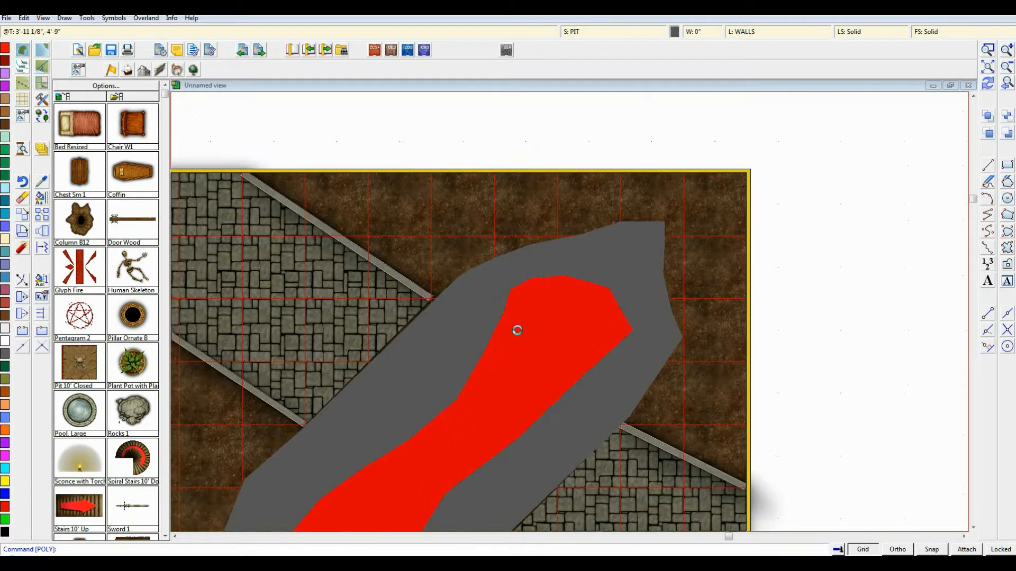
- Add a Transparency effect to the PIT sheet with its opacity reduced below 50%, and apply it to the drawing
{"action": "left_click_drag", "start_coordinate": [559, 450], "coordinate": [561, 277]}
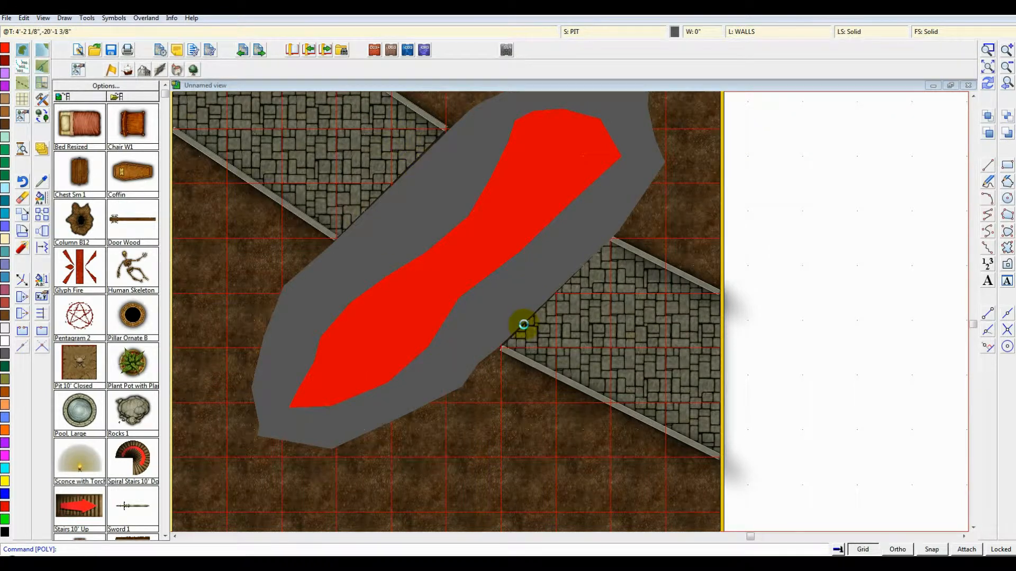
{"action": "scroll", "coordinate": [524, 325], "scroll_direction": "down", "scroll_amount": 3}
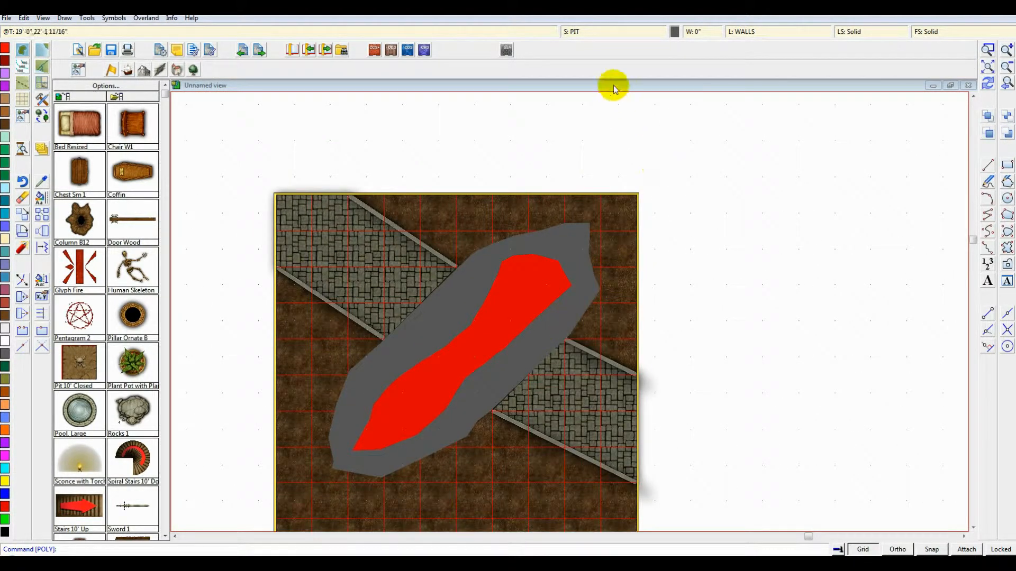
{"action": "left_click", "coordinate": [618, 35]}
{"action": "mouse_move", "coordinate": [526, 141]}
{"action": "left_mouse_down"}
{"action": "mouse_move", "coordinate": [268, 145]}
{"action": "mouse_move", "coordinate": [259, 161]}
{"action": "left_mouse_up"}
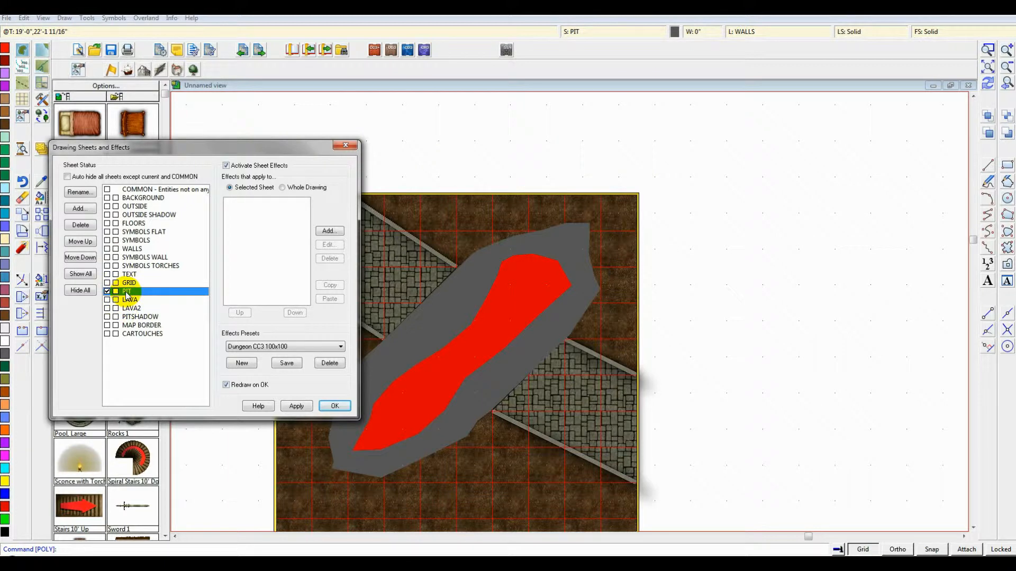
{"action": "left_click", "coordinate": [329, 231]}
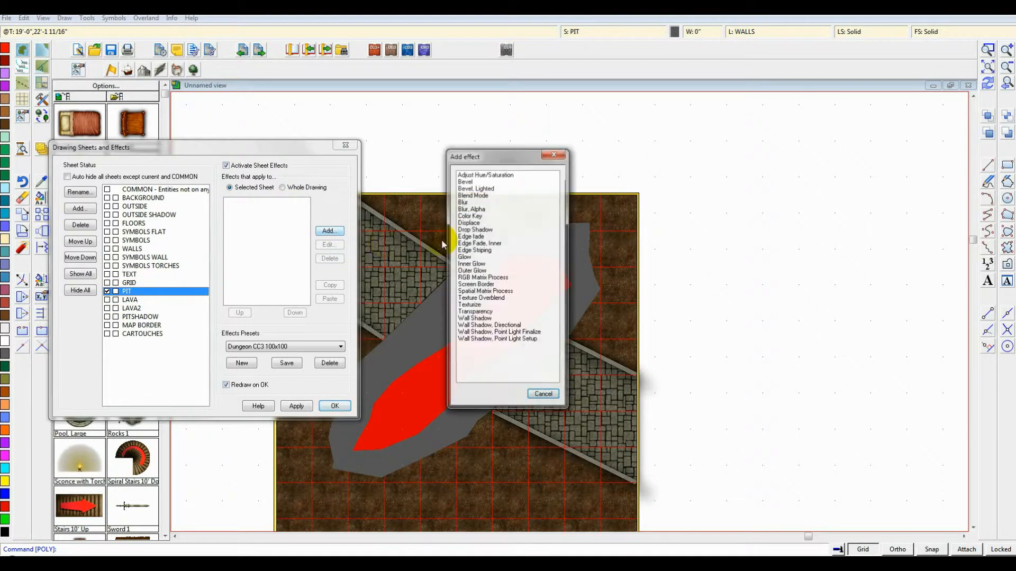
{"action": "double_click", "coordinate": [507, 313]}
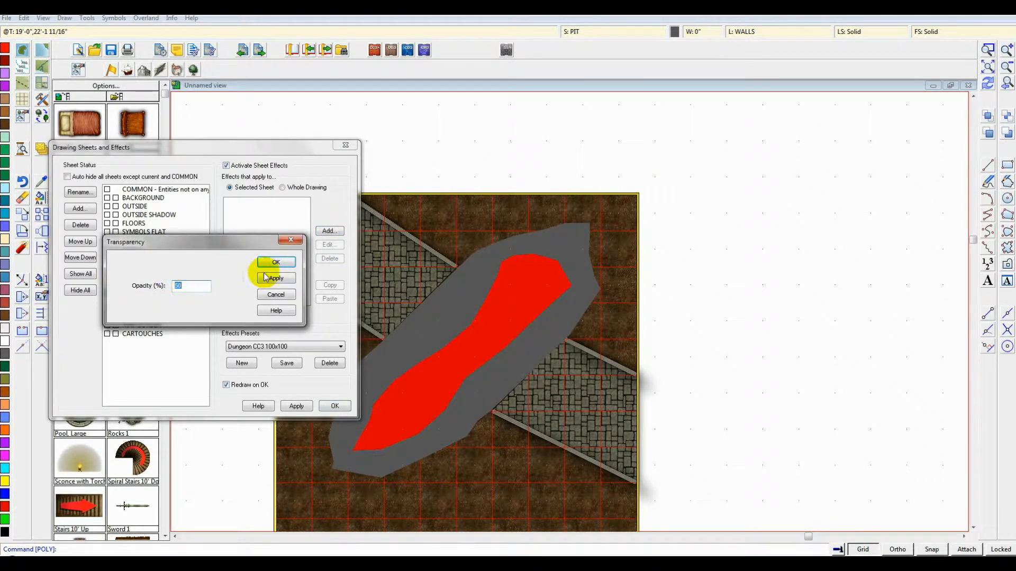
{"action": "left_click", "coordinate": [266, 277]}
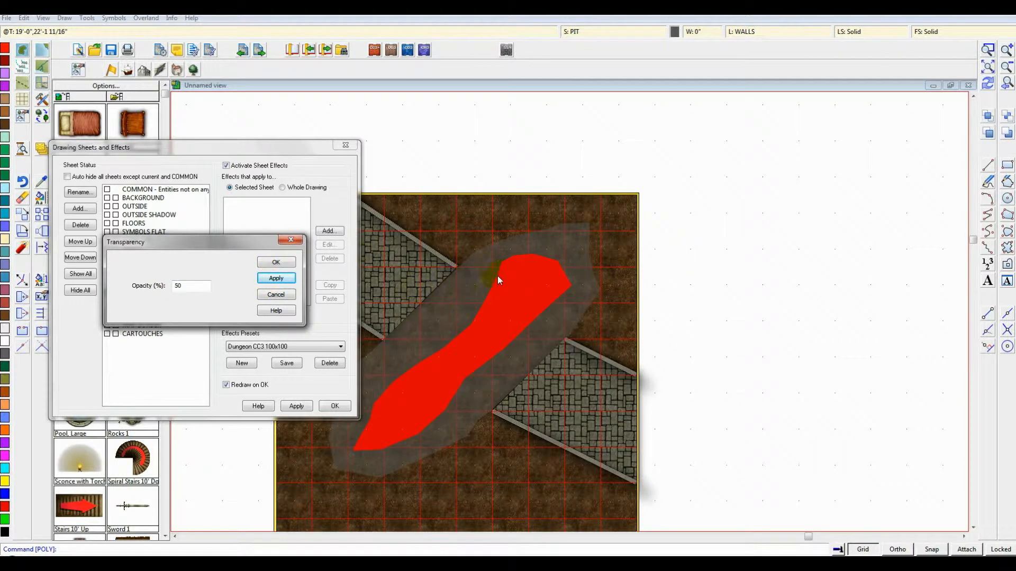
{"action": "left_click_drag", "start_coordinate": [192, 288], "coordinate": [141, 286]}
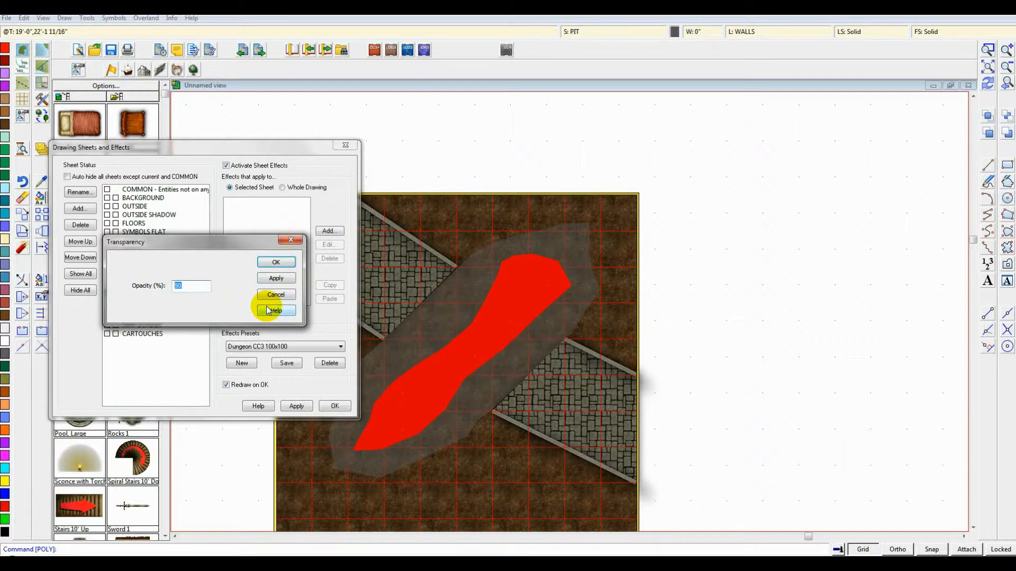
{"action": "type", "text": "30"}
{"action": "key", "text": "Return"}
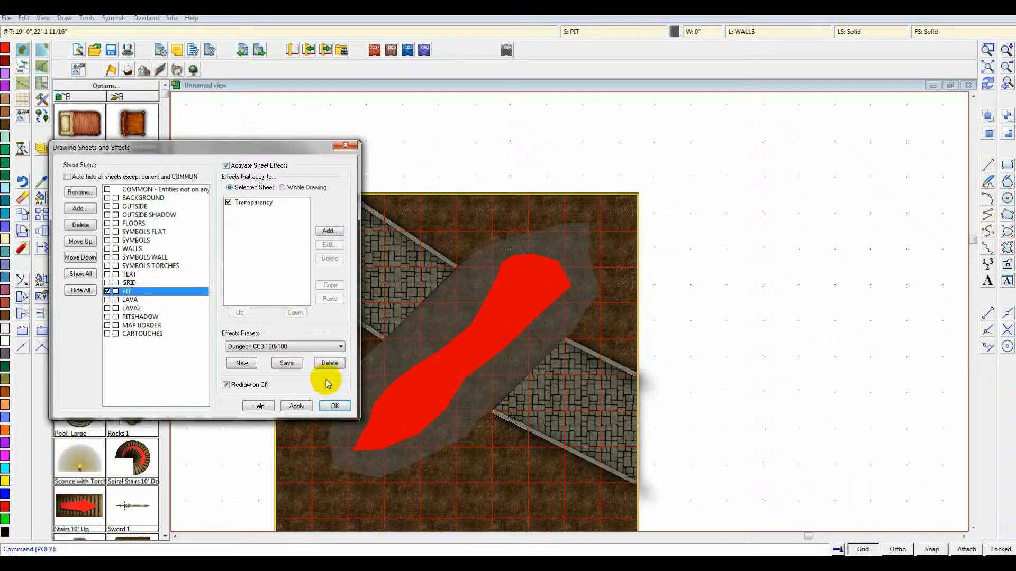
{"action": "left_click", "coordinate": [298, 406]}
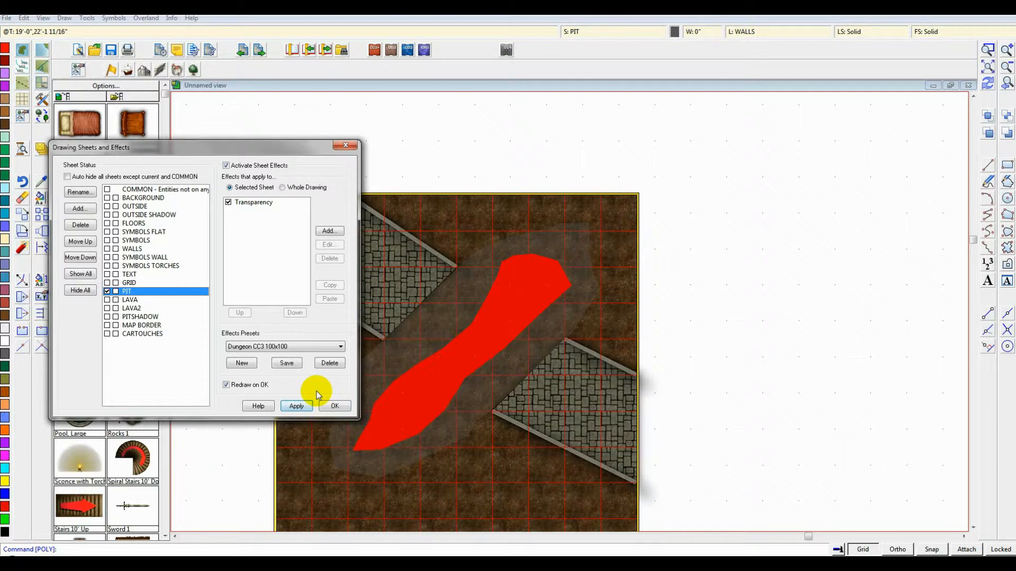
- Set the opacity of the PIT sheet's Transparency effect to 45% and apply the sheet effects
{"action": "left_click", "coordinate": [267, 202]}
{"action": "left_click", "coordinate": [329, 245]}
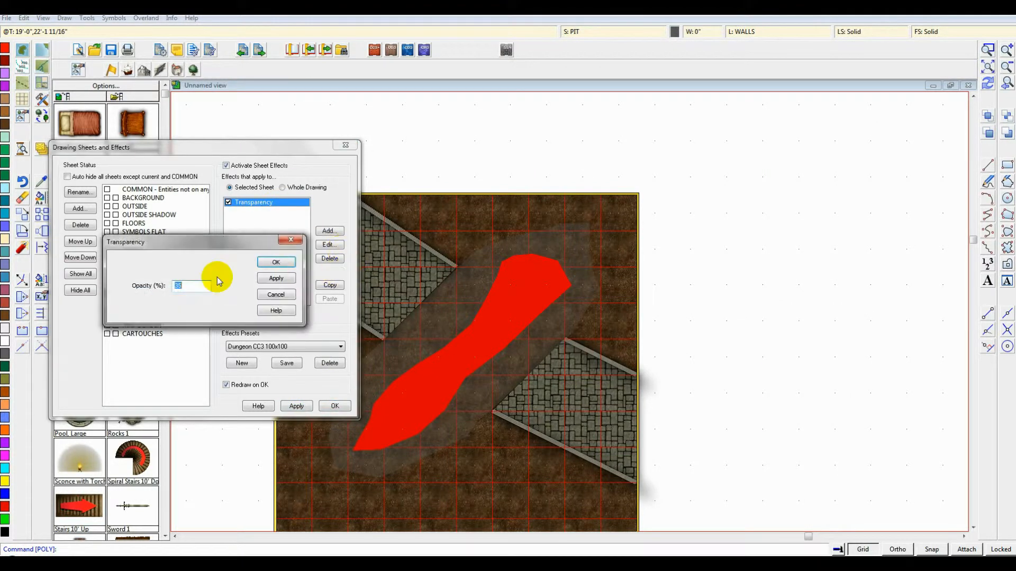
{"action": "type", "text": "50"}
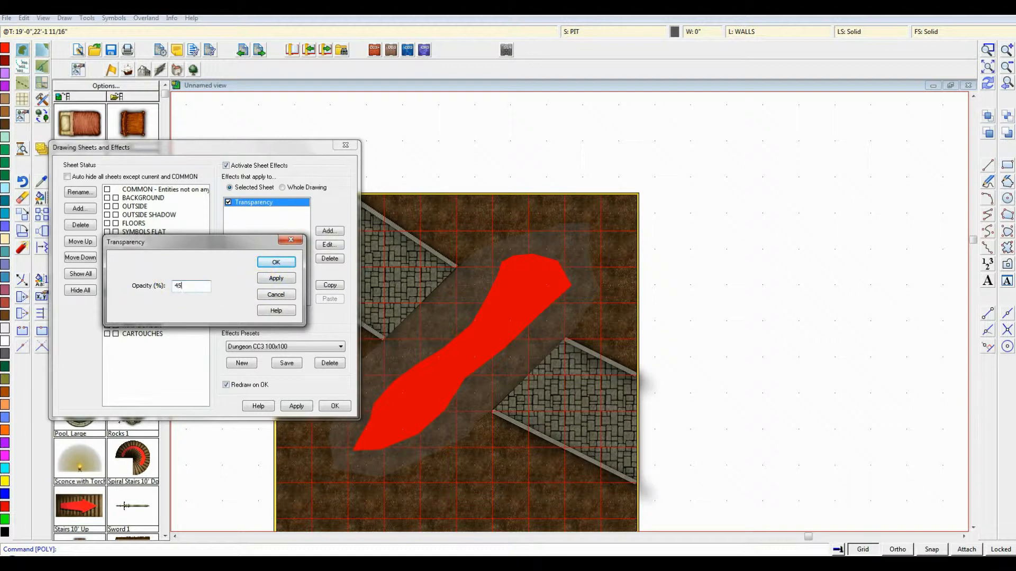
{"action": "left_click", "coordinate": [277, 262]}
{"action": "left_click", "coordinate": [296, 406]}
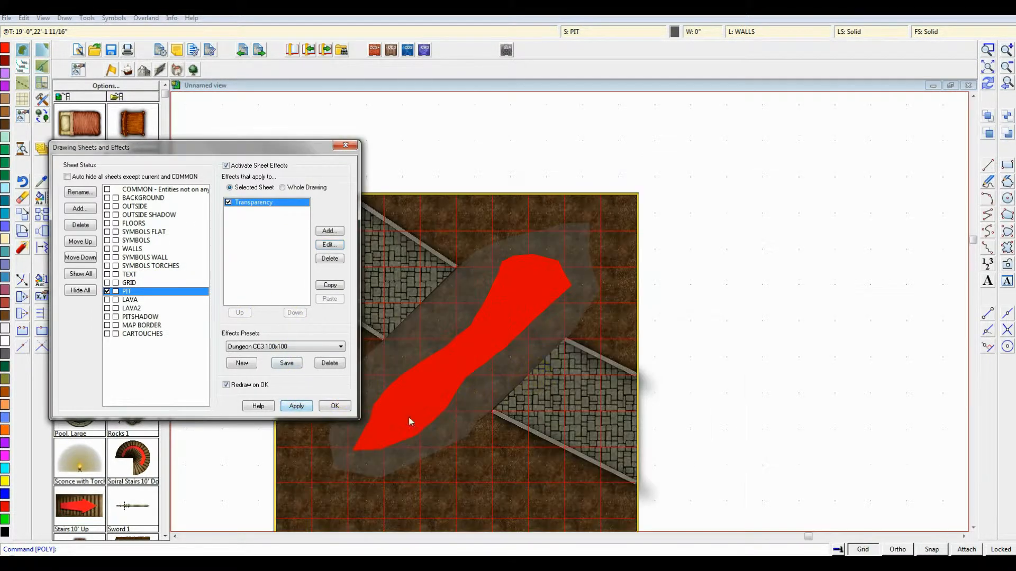
{"action": "left_click", "coordinate": [335, 406]}
- Make PITSHADOW the current sheet and deactivate the sheet effects
{"action": "scroll", "coordinate": [528, 349], "scroll_direction": "up", "scroll_amount": 3}
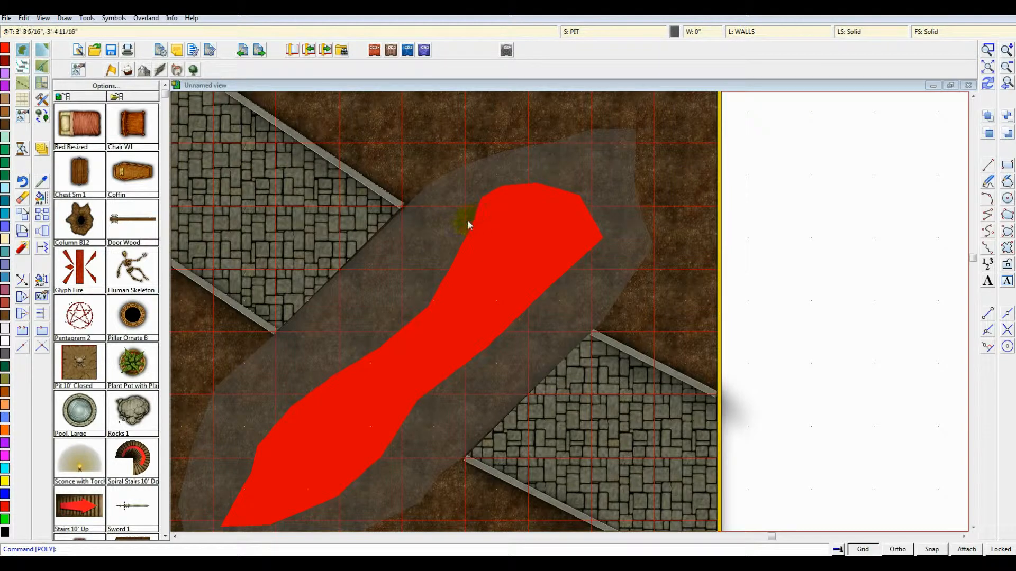
{"action": "left_click", "coordinate": [614, 32]}
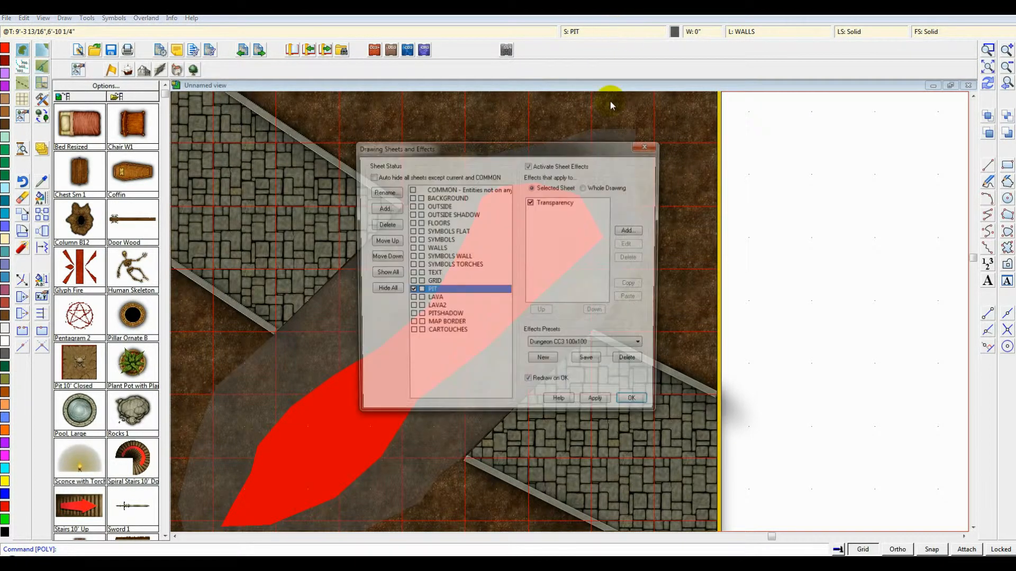
{"action": "left_click", "coordinate": [411, 316]}
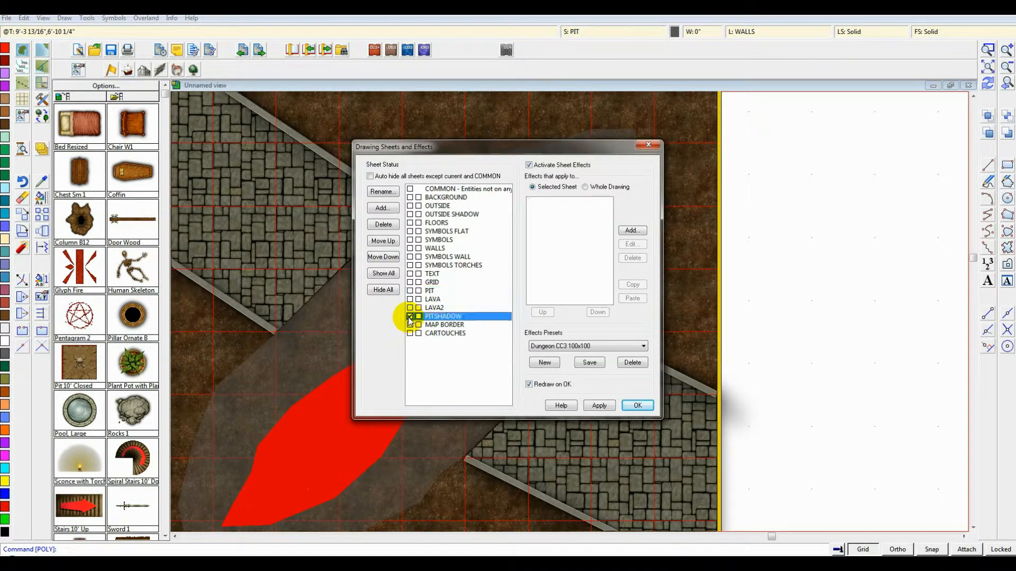
{"action": "left_click", "coordinate": [637, 405]}
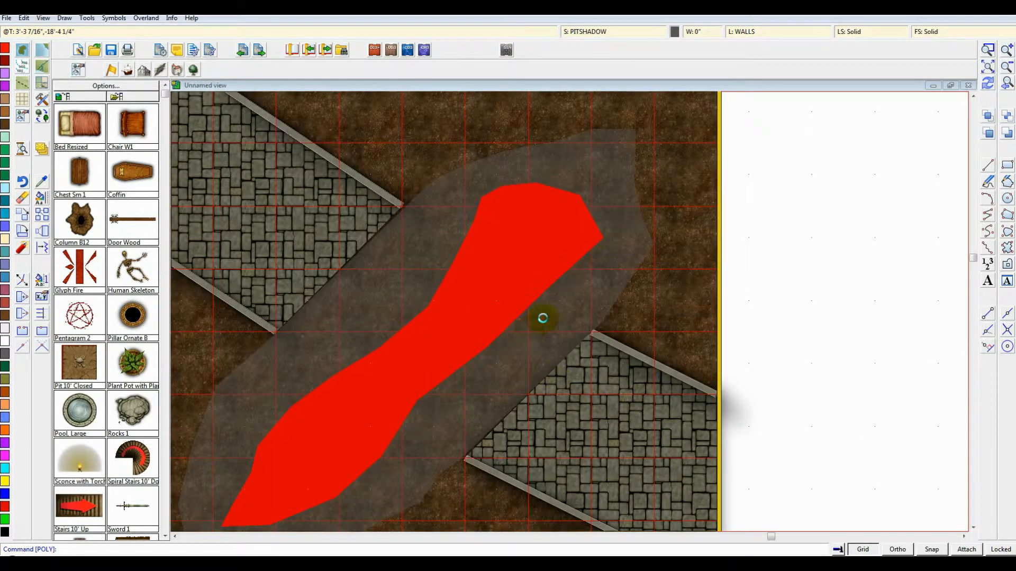
{"action": "left_click", "coordinate": [609, 35]}
{"action": "left_click", "coordinate": [529, 165]}
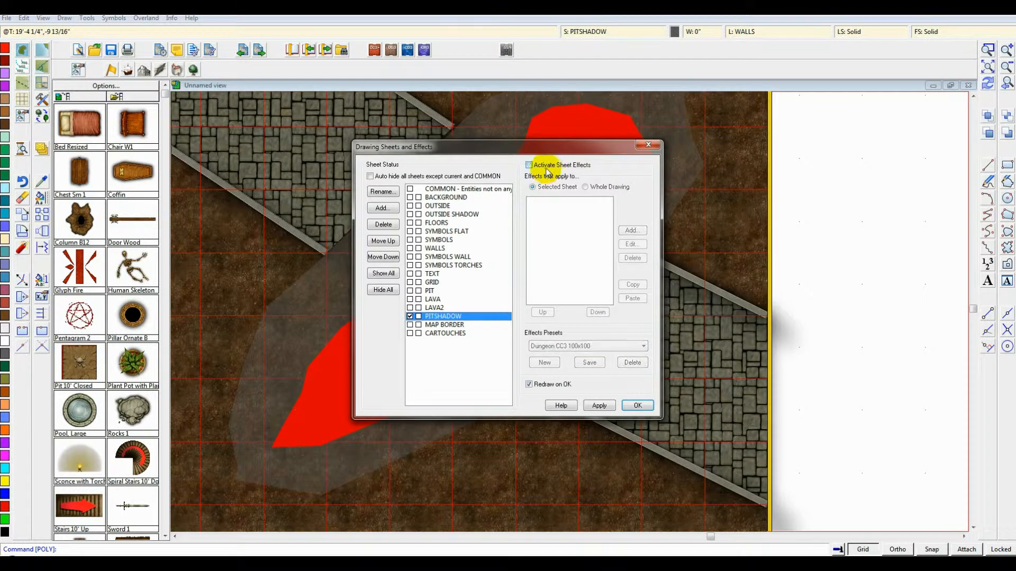
{"action": "left_click", "coordinate": [637, 406]}
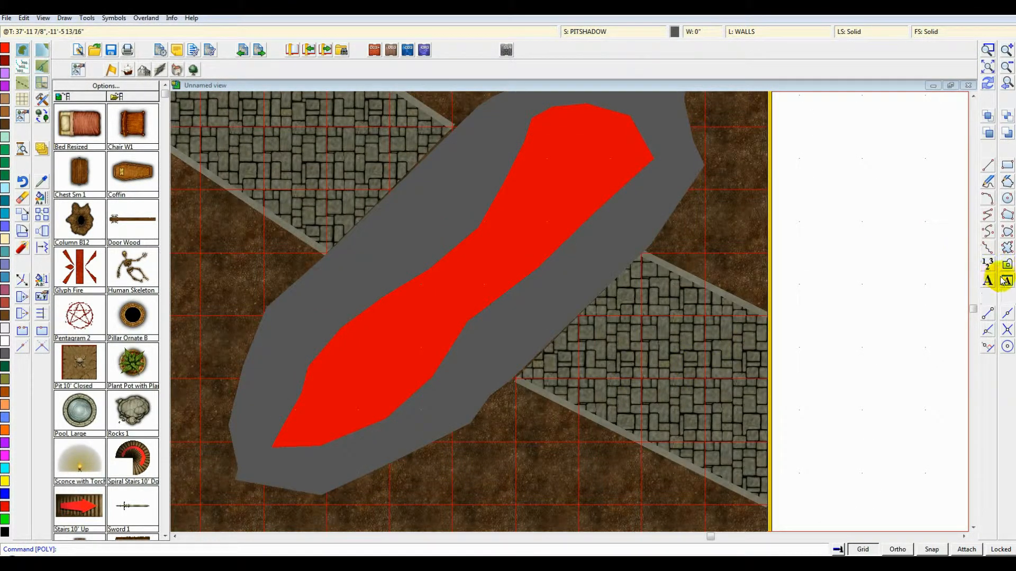
- Set the drawing colour to near-black, palette colour 240, for a filled polygon on the PITSHADOW sheet
{"action": "left_click", "coordinate": [1009, 216]}
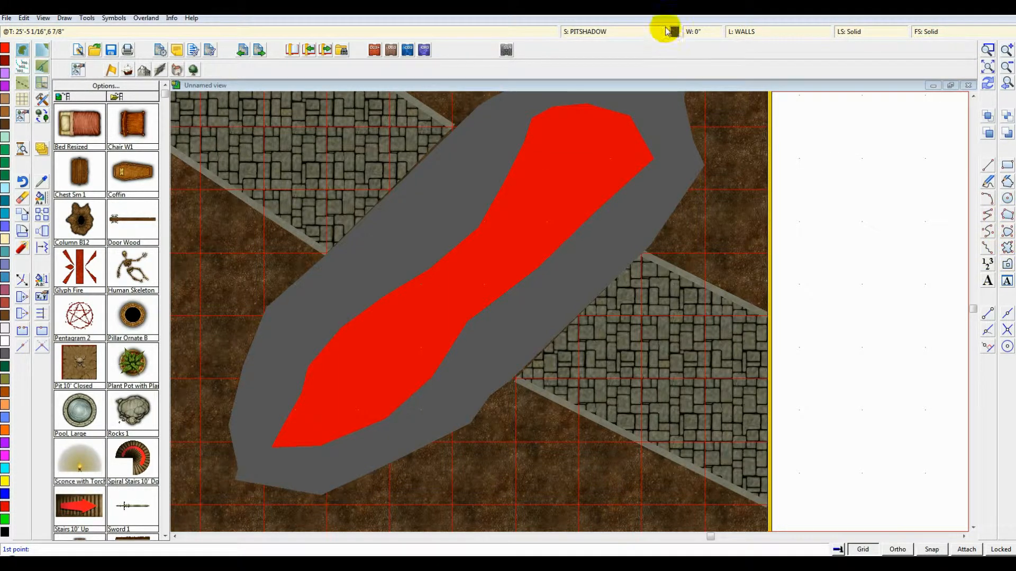
{"action": "left_click", "coordinate": [674, 31]}
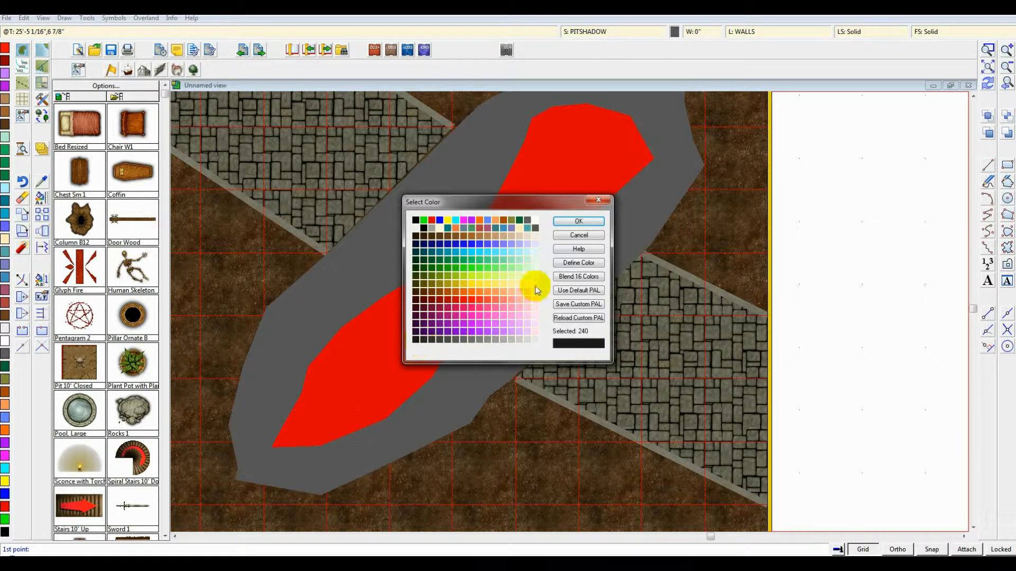
{"action": "left_click", "coordinate": [579, 221]}
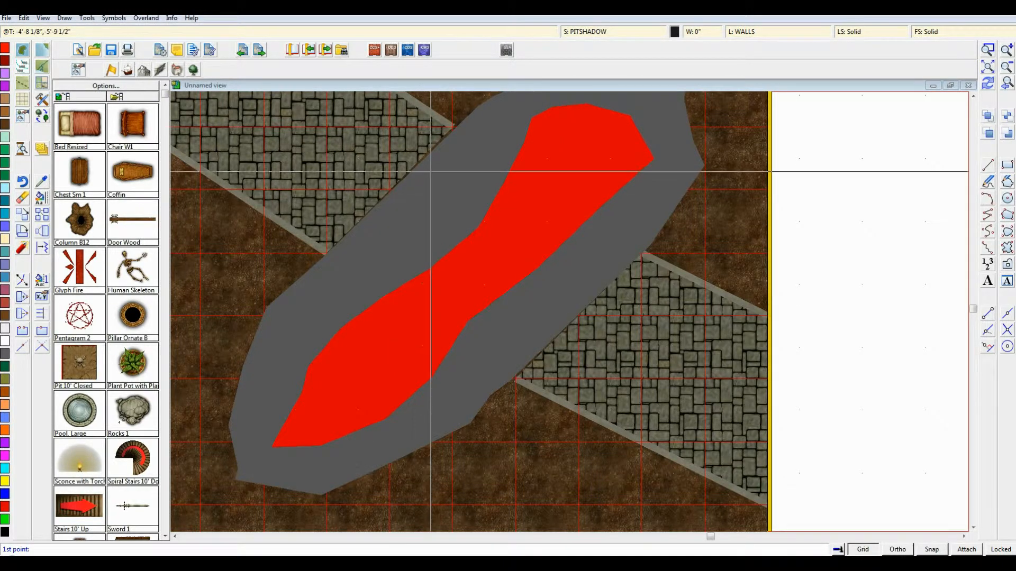
- Start the shadow polygon with a jagged inner edge between lava and pit rim, along the pit's northwest side to its southwest end
{"action": "left_click", "coordinate": [475, 149]}
{"action": "left_click", "coordinate": [457, 180]}
{"action": "left_click", "coordinate": [379, 239]}
{"action": "left_click", "coordinate": [384, 278]}
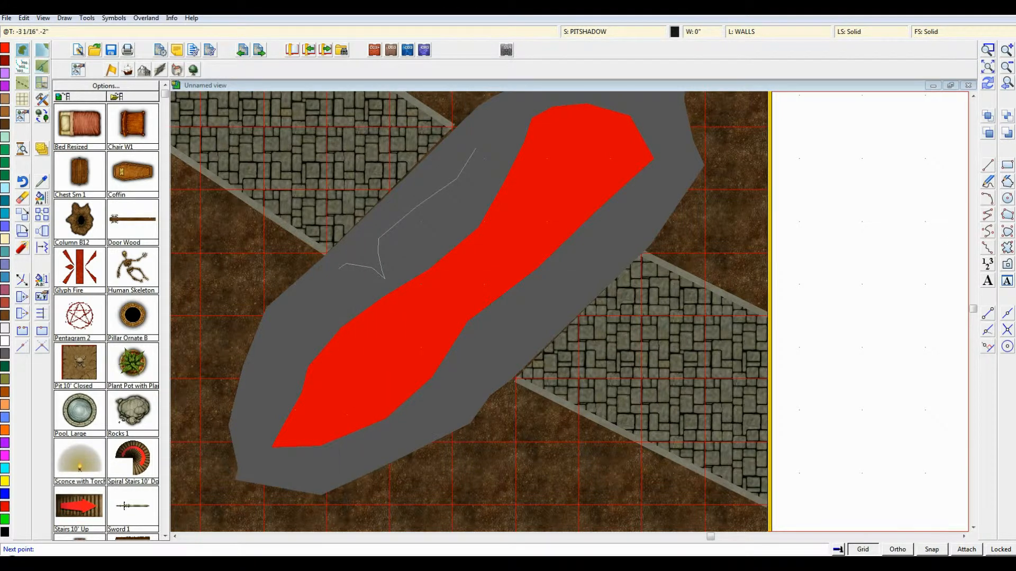
{"action": "left_click", "coordinate": [333, 271]}
{"action": "left_click", "coordinate": [319, 281]}
{"action": "left_click", "coordinate": [310, 290]}
{"action": "left_click", "coordinate": [316, 305]}
{"action": "left_click", "coordinate": [314, 312]}
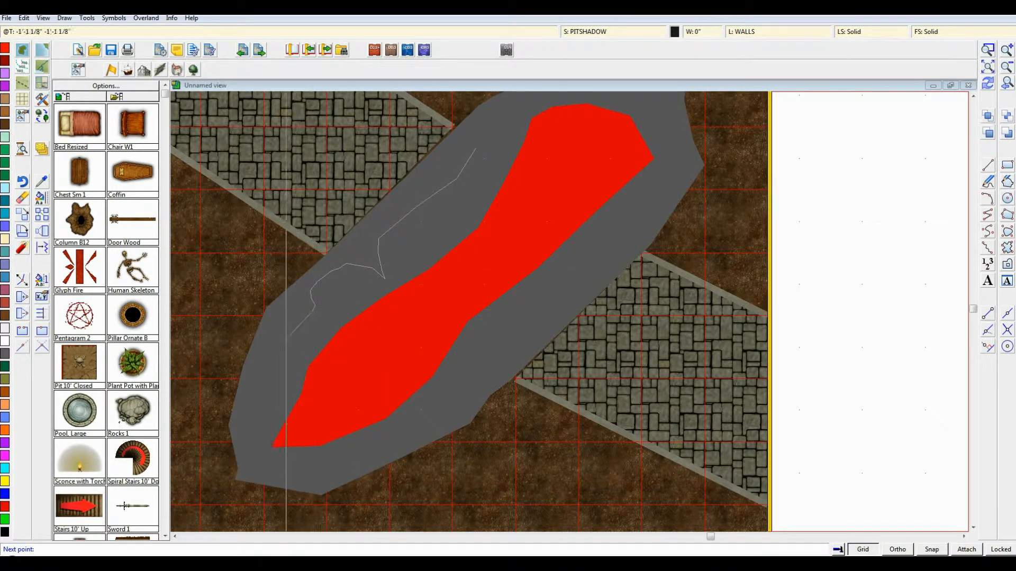
{"action": "left_click", "coordinate": [272, 392]}
{"action": "left_click", "coordinate": [280, 476]}
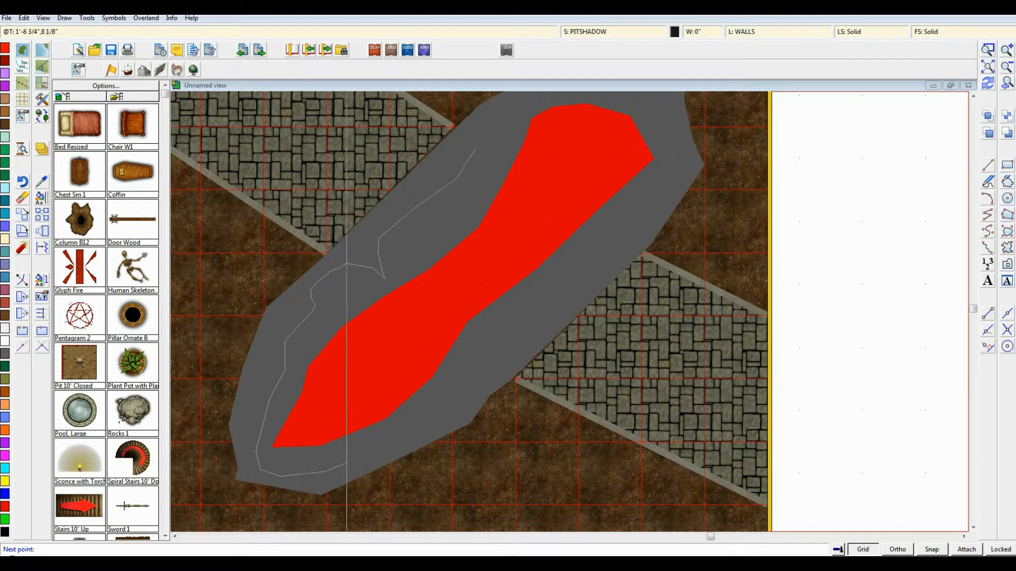
- Continue the shadow polygon's jagged inner edge along the pit's southeast side, from the southwest end up past the lower stone floor
{"action": "left_click", "coordinate": [402, 437]}
{"action": "left_click", "coordinate": [429, 403]}
{"action": "left_click", "coordinate": [464, 402]}
{"action": "left_click", "coordinate": [475, 376]}
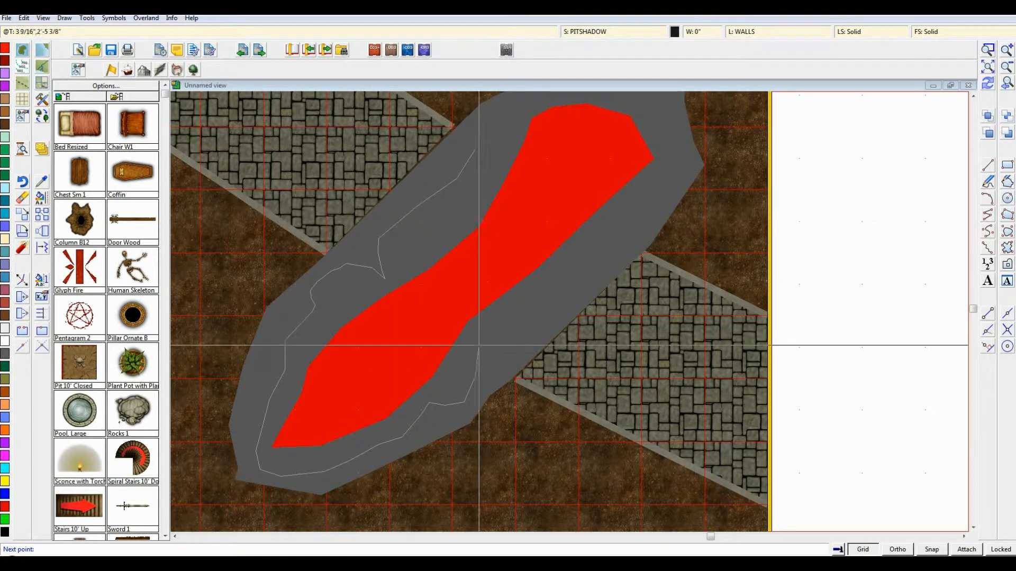
{"action": "left_click", "coordinate": [480, 345]}
{"action": "left_click", "coordinate": [507, 345]}
{"action": "left_click", "coordinate": [525, 339]}
{"action": "left_click", "coordinate": [541, 328]}
{"action": "left_click", "coordinate": [556, 290]}
{"action": "left_click", "coordinate": [580, 270]}
{"action": "left_click", "coordinate": [624, 246]}
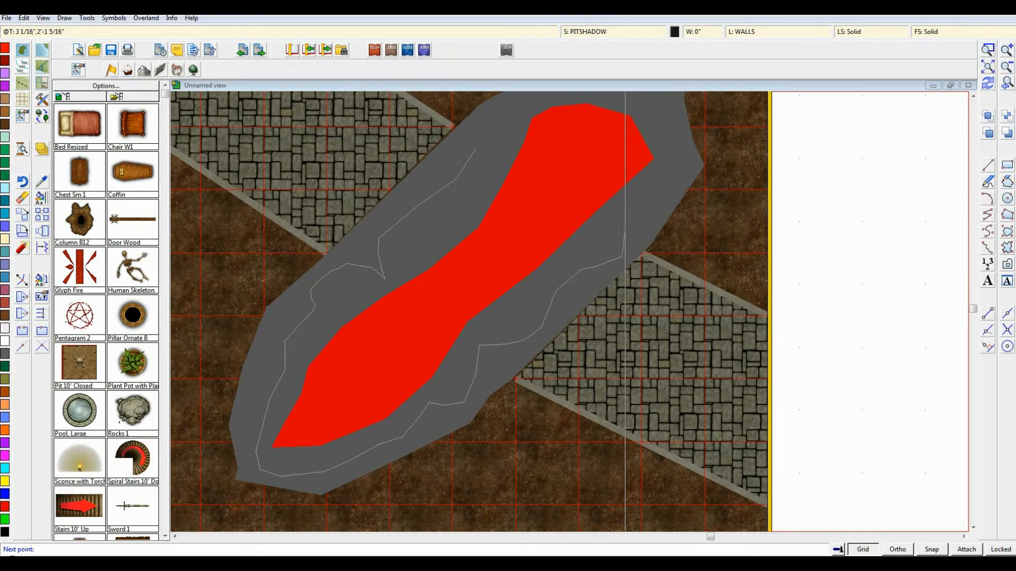
{"action": "left_click", "coordinate": [653, 229]}
- Carry the shadow polygon's inner edge around the lava's northeast end and out to the pit's outer rim
{"action": "left_click_drag", "start_coordinate": [702, 164], "coordinate": [721, 283]}
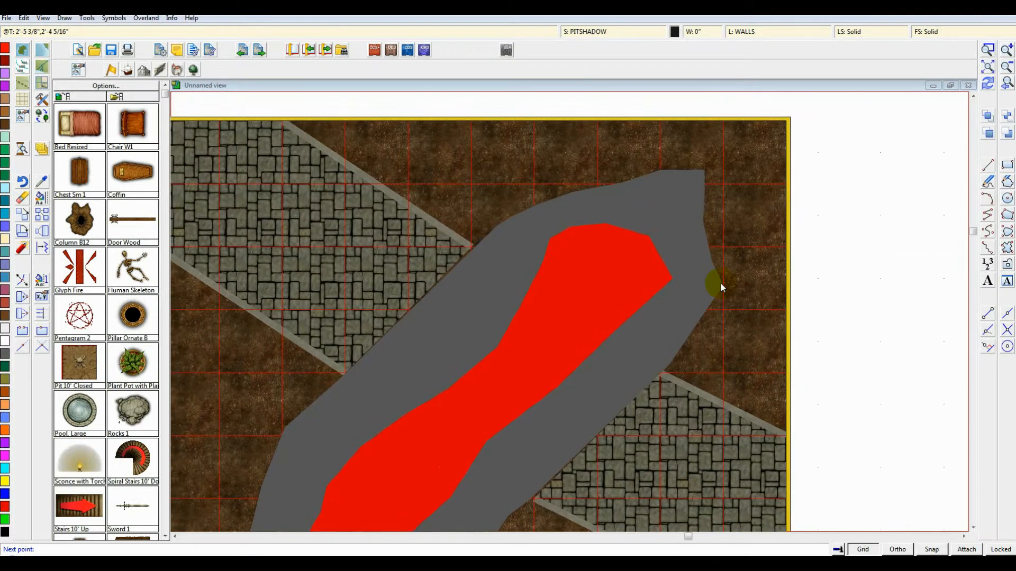
{"action": "left_click", "coordinate": [695, 282]}
{"action": "left_click", "coordinate": [702, 249]}
{"action": "left_click", "coordinate": [694, 232]}
{"action": "left_click", "coordinate": [675, 221]}
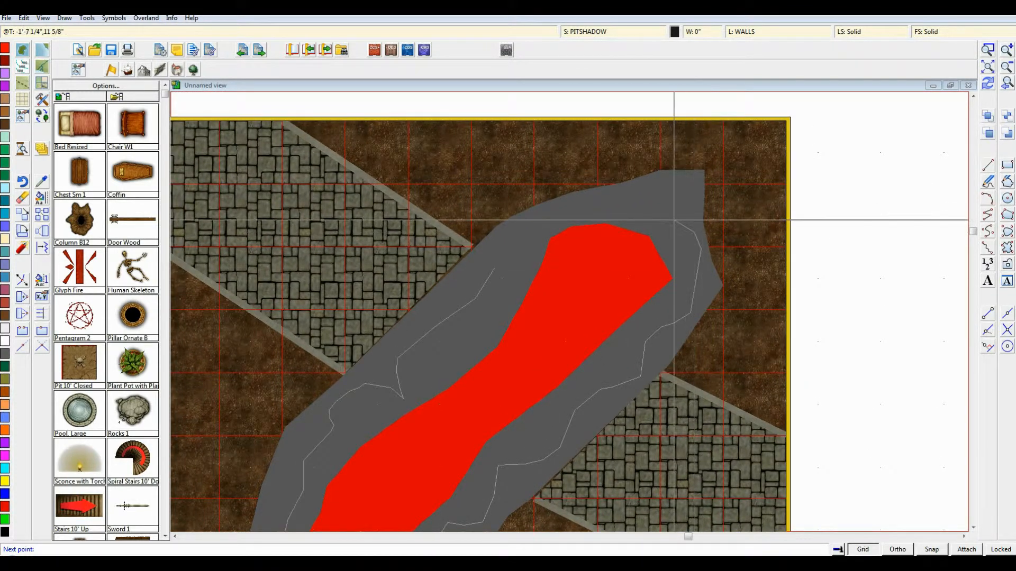
{"action": "left_click", "coordinate": [656, 216]}
{"action": "left_click", "coordinate": [650, 208]}
{"action": "left_click", "coordinate": [637, 197]}
{"action": "left_click", "coordinate": [628, 187]}
{"action": "left_click", "coordinate": [629, 181]}
{"action": "left_click", "coordinate": [656, 169]}
{"action": "left_click", "coordinate": [685, 161]}
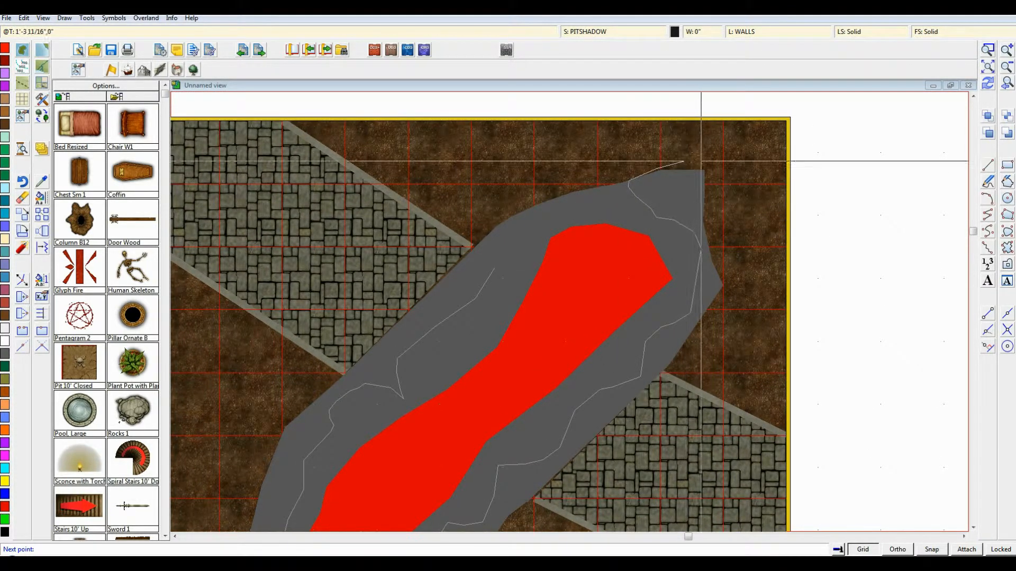
- Trace the pit's outer rim back around the southeast, southwest and northwest sides and complete the filled shadow polygon
{"action": "left_click", "coordinate": [703, 171]}
{"action": "left_click", "coordinate": [709, 219]}
{"action": "left_click", "coordinate": [705, 234]}
{"action": "left_click", "coordinate": [723, 285]}
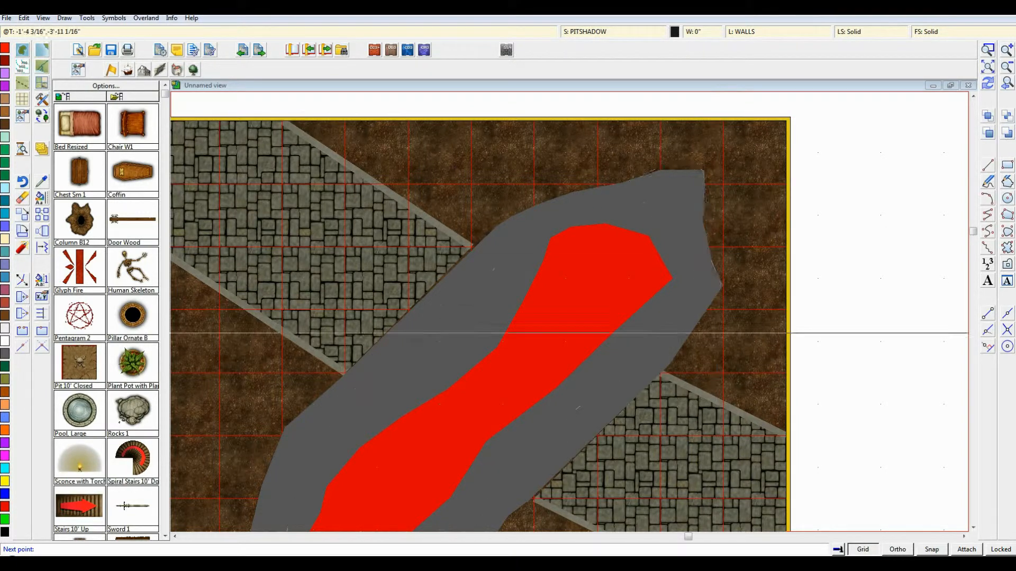
{"action": "left_click", "coordinate": [665, 371]}
{"action": "middle_click", "coordinate": [546, 460]}
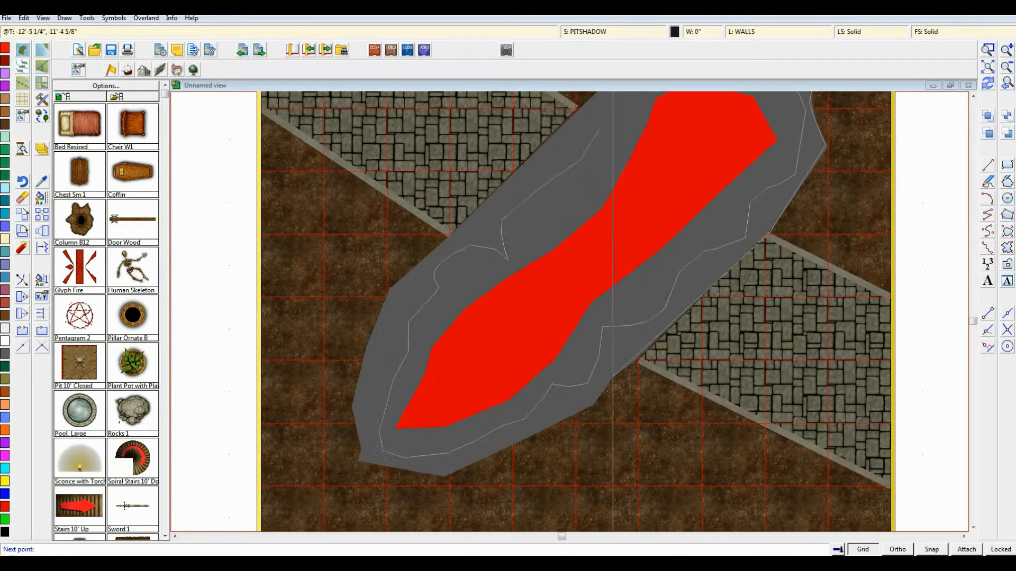
{"action": "left_click", "coordinate": [624, 368]}
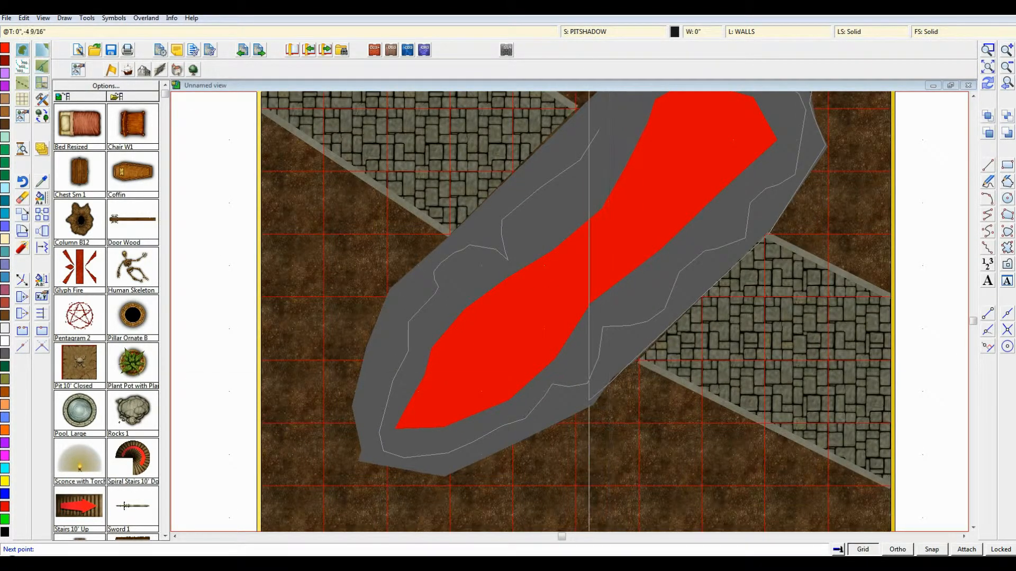
{"action": "left_click", "coordinate": [589, 400]}
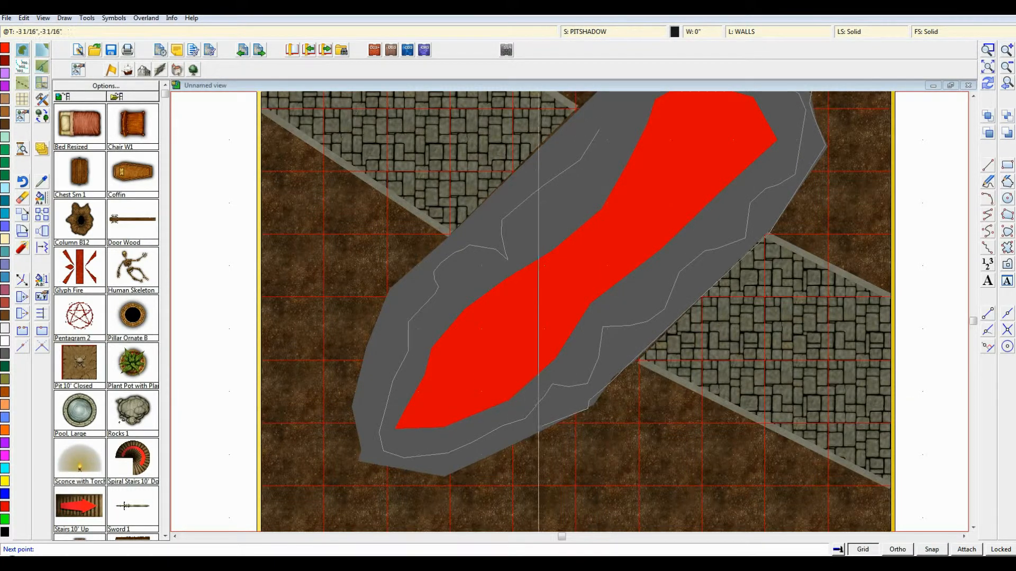
{"action": "left_click", "coordinate": [446, 481]}
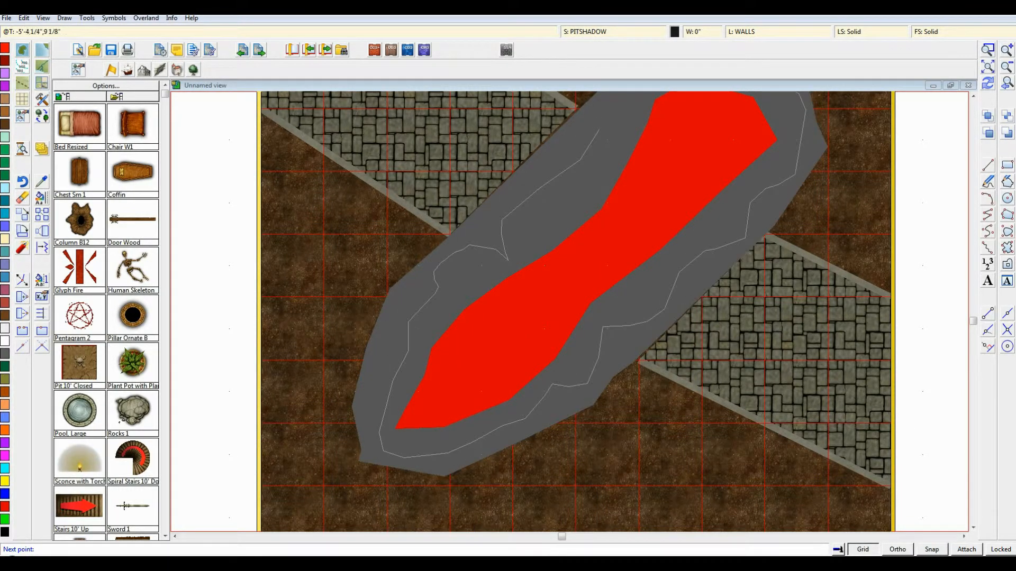
{"action": "left_click", "coordinate": [354, 460]}
{"action": "left_click", "coordinate": [361, 446]}
{"action": "left_click", "coordinate": [352, 408]}
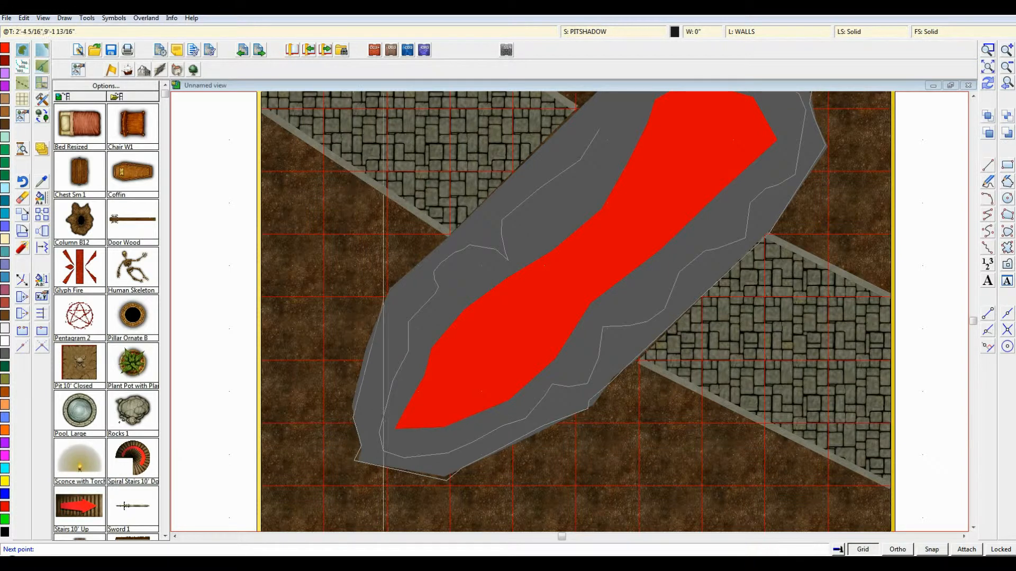
{"action": "left_click", "coordinate": [387, 290]}
{"action": "left_click", "coordinate": [587, 103]}
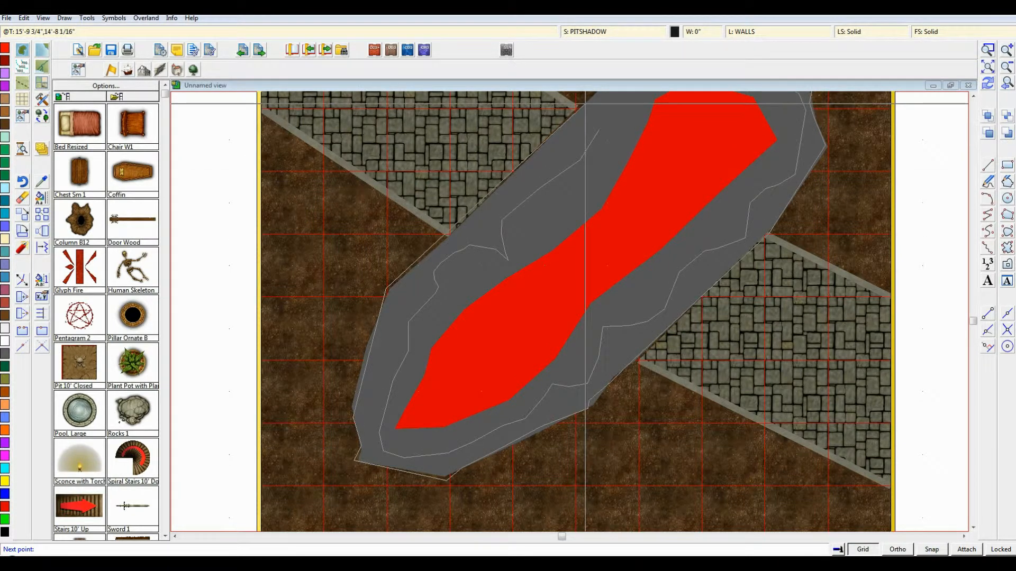
{"action": "right_click", "coordinate": [588, 105]}
- Draw a second filled shadow polygon with an irregular inner edge to cover the uncovered stretch of the pit's north rim
{"action": "scroll", "coordinate": [661, 222], "scroll_direction": "down", "scroll_amount": 3}
{"action": "left_click_drag", "start_coordinate": [766, 204], "coordinate": [701, 235]}
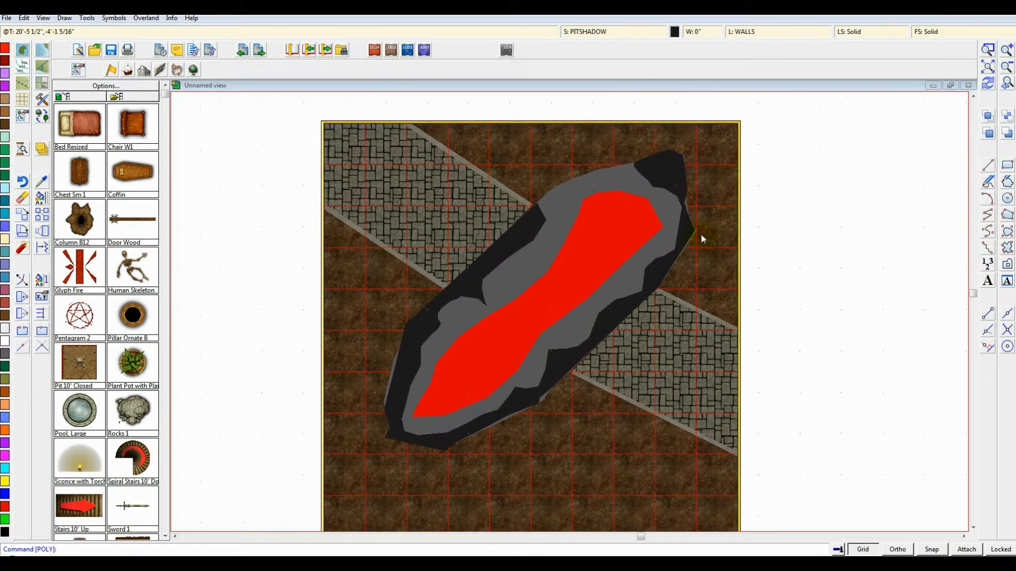
{"action": "right_click", "coordinate": [630, 169]}
{"action": "left_click", "coordinate": [640, 169]}
{"action": "left_click", "coordinate": [630, 185]}
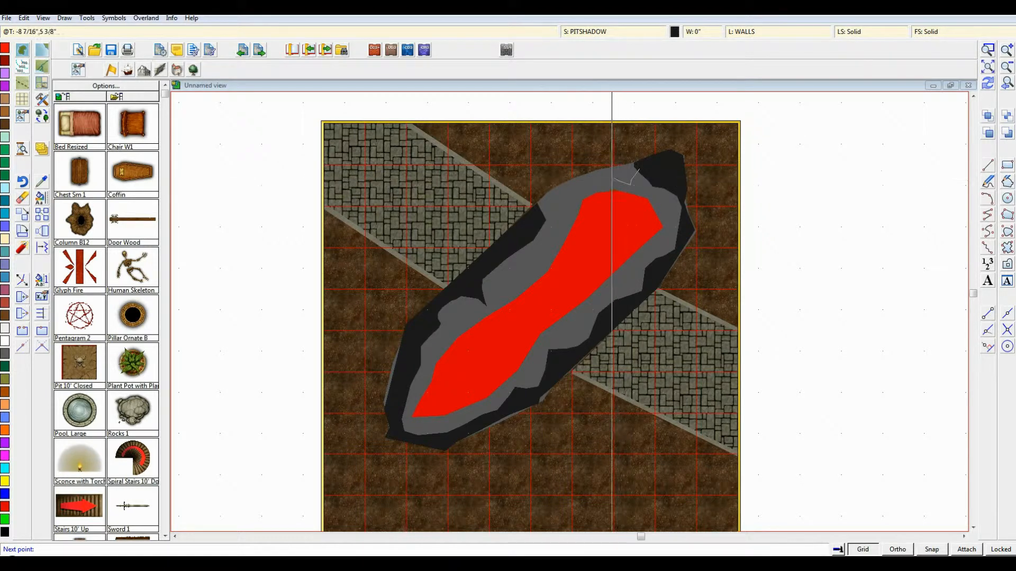
{"action": "left_click", "coordinate": [603, 174]}
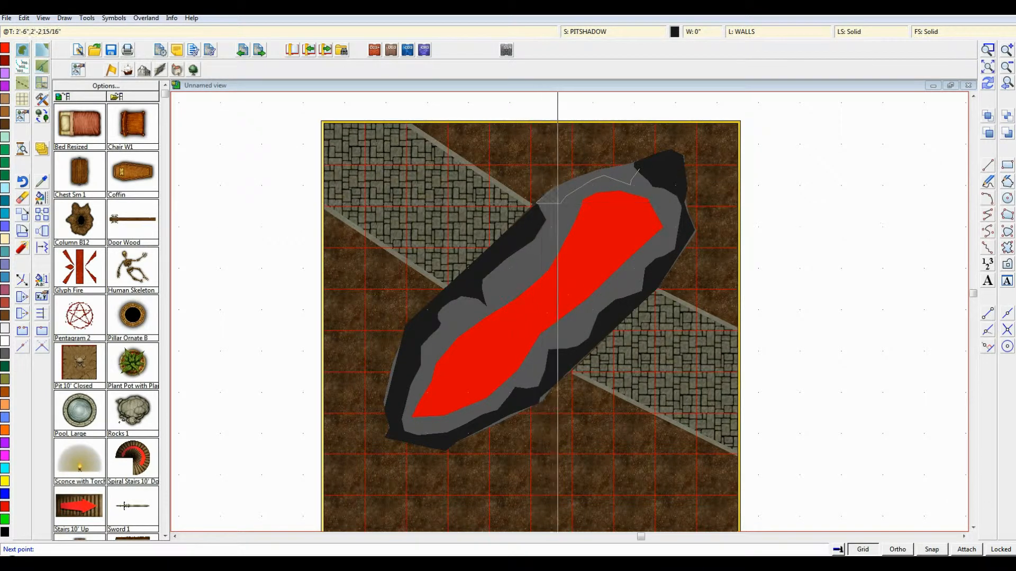
{"action": "left_click", "coordinate": [585, 171]}
{"action": "left_click", "coordinate": [634, 164]}
{"action": "right_click", "coordinate": [636, 165]}
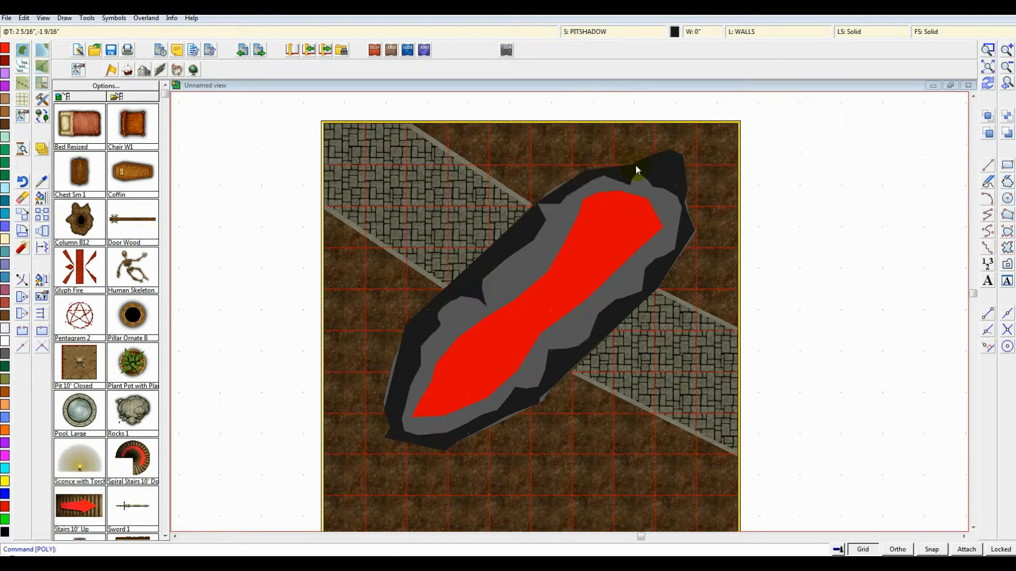
- Draw a small filled polygon over the joint between the two shadow shapes beside the upper stone floor's edge
{"action": "right_click", "coordinate": [551, 204]}
{"action": "left_click", "coordinate": [554, 204]}
{"action": "left_click", "coordinate": [546, 226]}
{"action": "left_click", "coordinate": [535, 212]}
{"action": "left_click", "coordinate": [545, 197]}
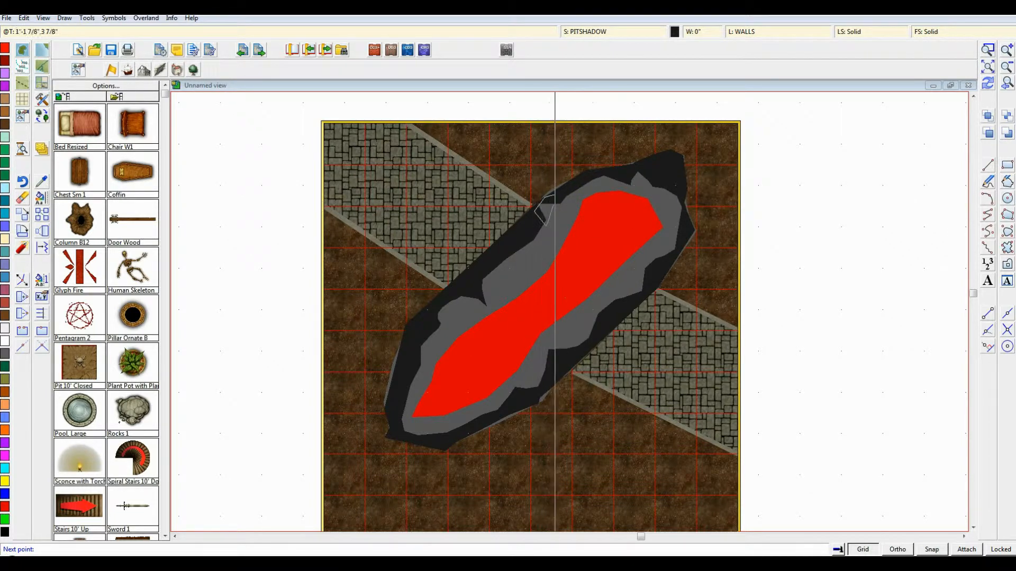
{"action": "left_click", "coordinate": [555, 195]}
{"action": "right_click", "coordinate": [555, 204]}
- Add another small filled polygon to the shadow's inner edge on the pit's northwest side to make it more irregular
{"action": "scroll", "coordinate": [553, 233], "scroll_direction": "up", "scroll_amount": 3}
{"action": "scroll", "coordinate": [647, 228], "scroll_direction": "down", "scroll_amount": 1}
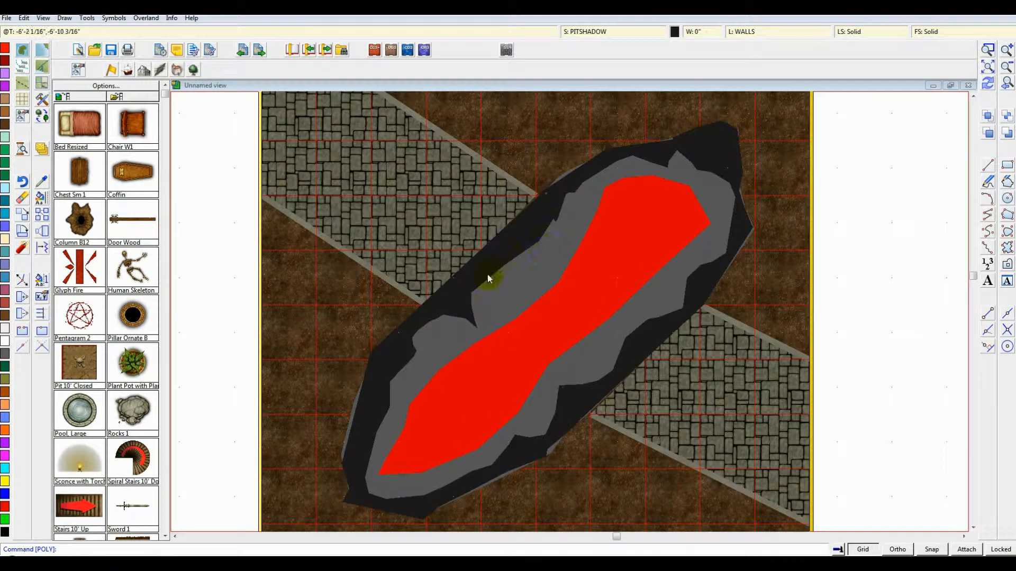
{"action": "right_click", "coordinate": [536, 244]}
{"action": "left_click", "coordinate": [532, 240]}
{"action": "left_click", "coordinate": [536, 271]}
{"action": "left_click", "coordinate": [497, 273]}
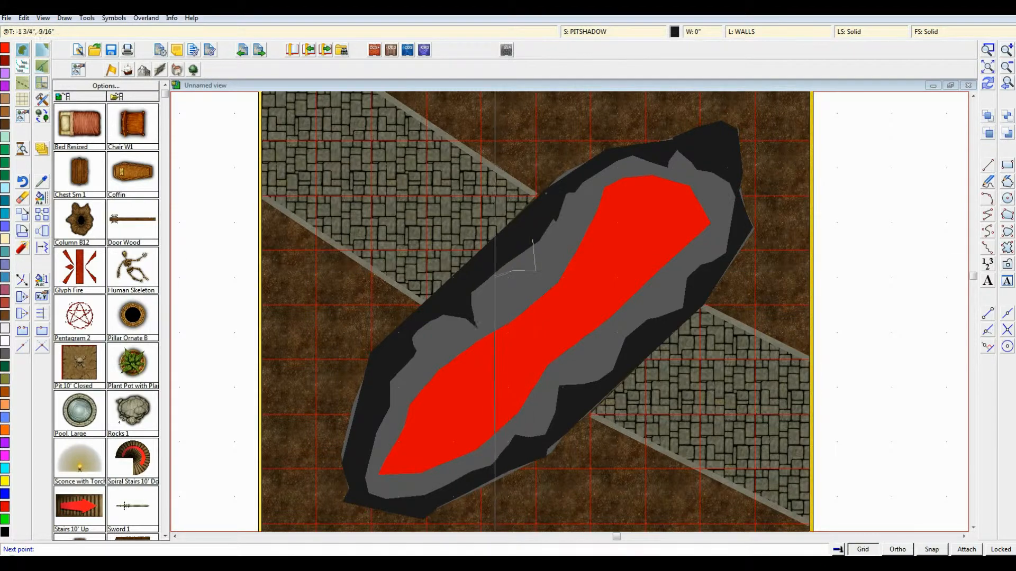
{"action": "left_click", "coordinate": [488, 268]}
{"action": "left_click", "coordinate": [498, 256]}
{"action": "left_click", "coordinate": [513, 252]}
{"action": "right_click", "coordinate": [537, 237]}
- Activate the sheet effects and add a Transparency effect with 50% opacity to the PITSHADOW sheet
{"action": "scroll", "coordinate": [561, 256], "scroll_direction": "up", "scroll_amount": 2}
{"action": "scroll", "coordinate": [644, 296], "scroll_direction": "down", "scroll_amount": 4}
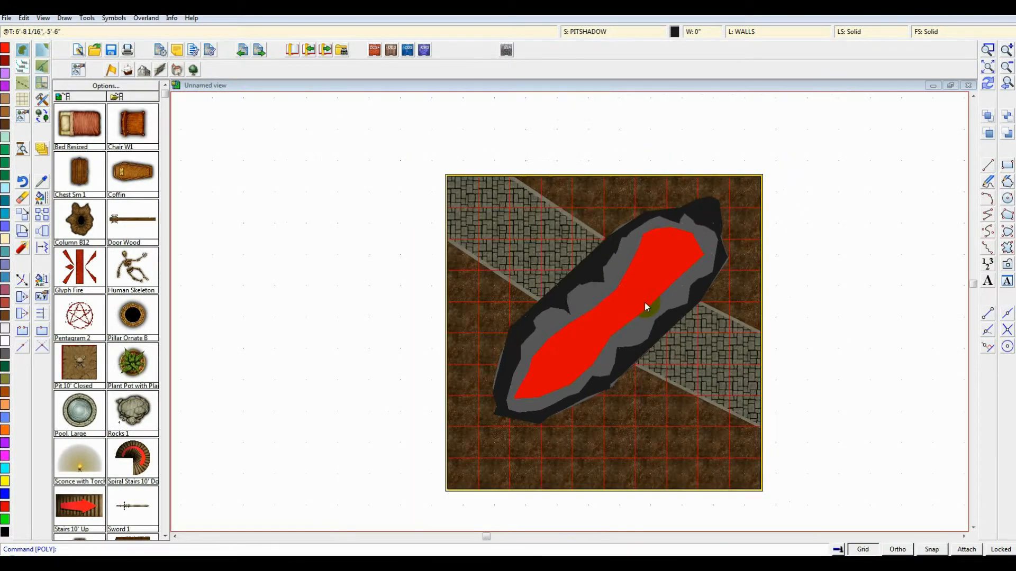
{"action": "left_click_drag", "start_coordinate": [650, 307], "coordinate": [652, 276]}
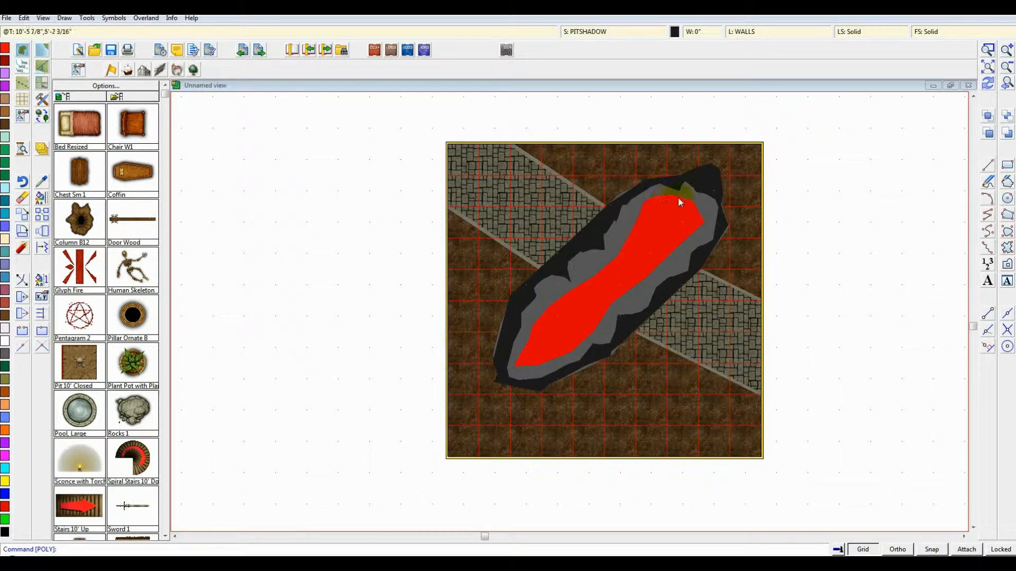
{"action": "left_click", "coordinate": [640, 33]}
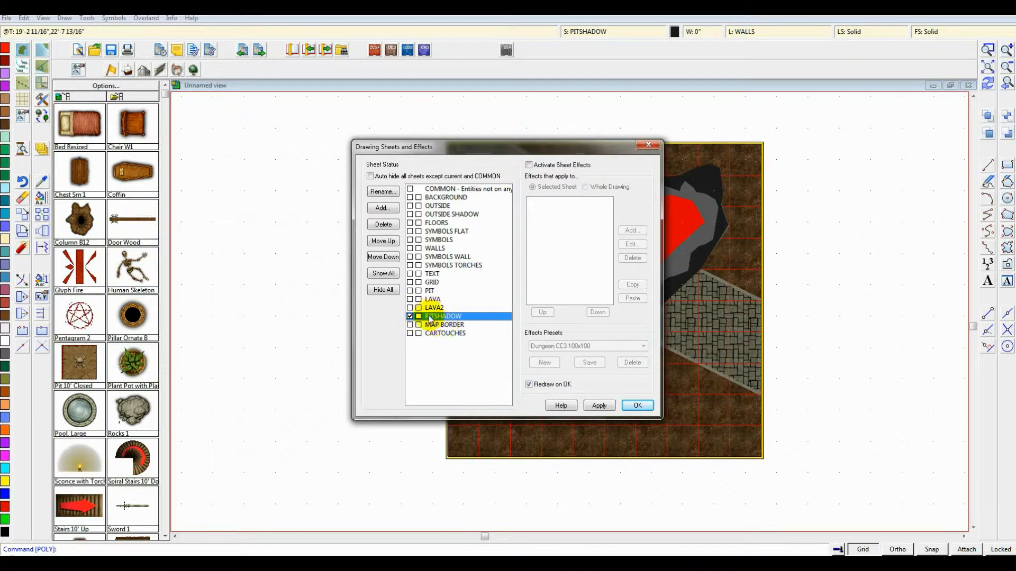
{"action": "left_click", "coordinate": [529, 165]}
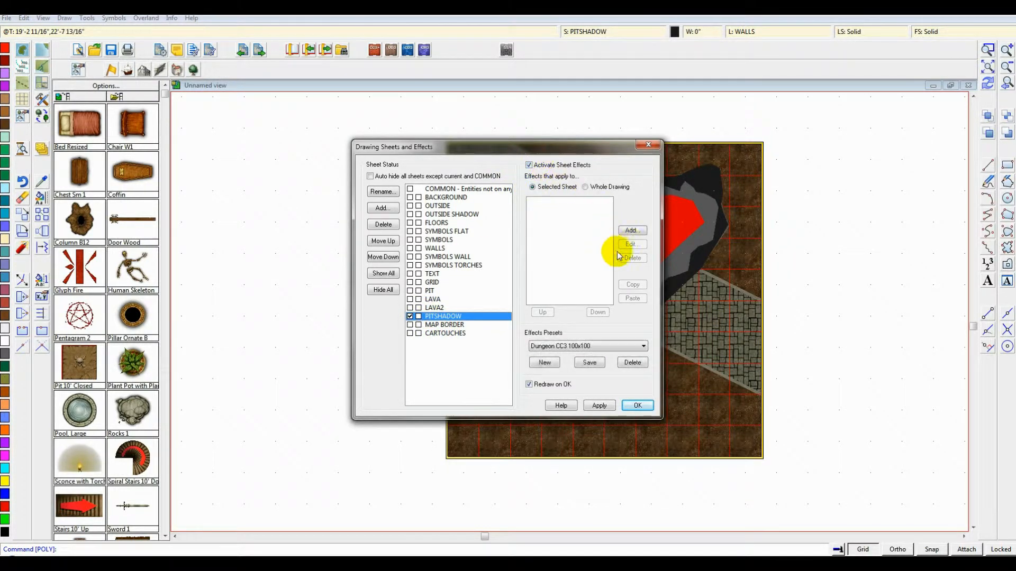
{"action": "left_click", "coordinate": [632, 231]}
{"action": "left_click", "coordinate": [481, 312]}
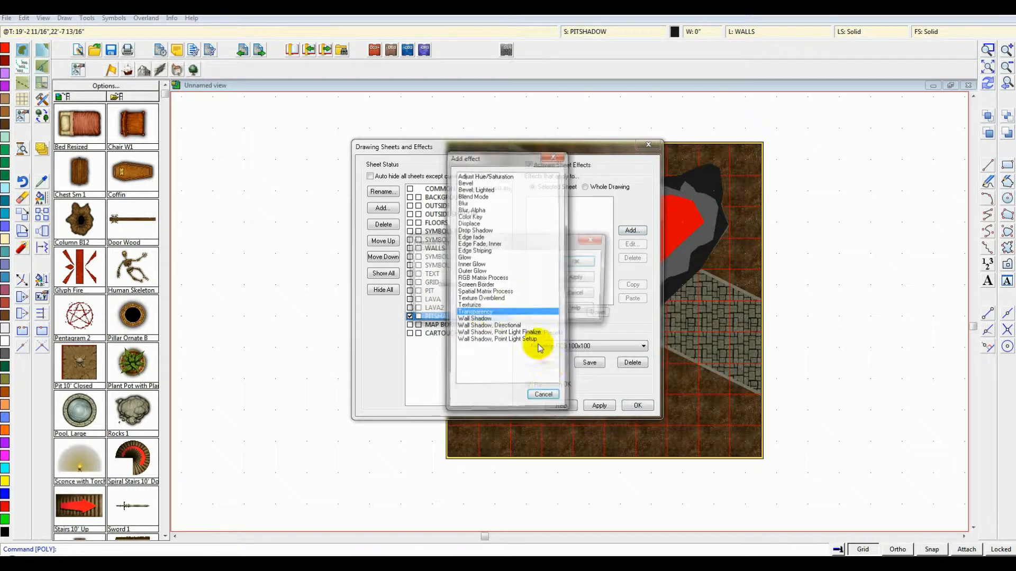
{"action": "left_click", "coordinate": [545, 395]}
{"action": "left_click", "coordinate": [579, 277]}
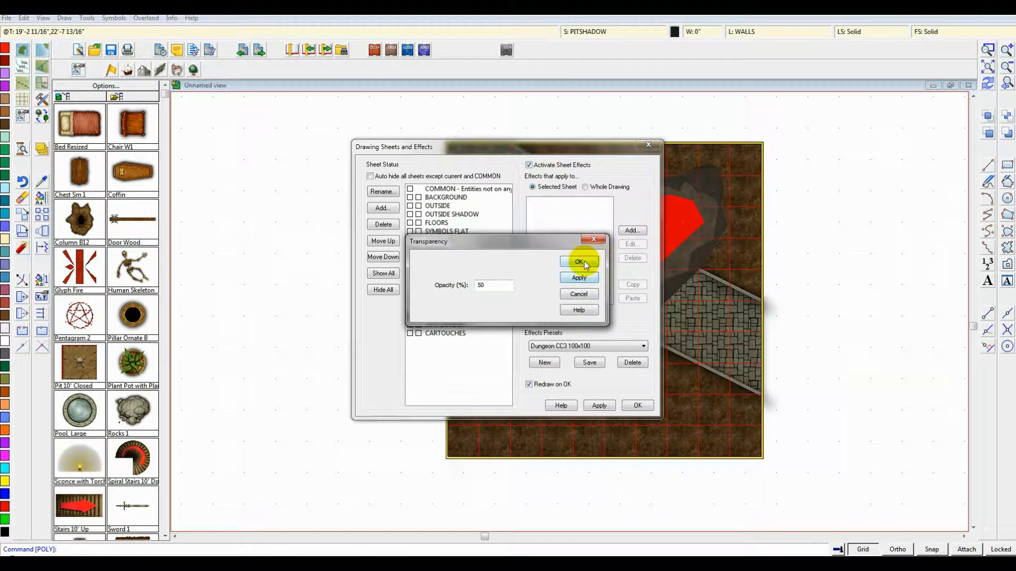
{"action": "left_click", "coordinate": [578, 261]}
- Edit the opacity of the PITSHADOW sheet's Transparency effect and apply the sheet effects
{"action": "left_click_drag", "start_coordinate": [603, 140], "coordinate": [473, 141]}
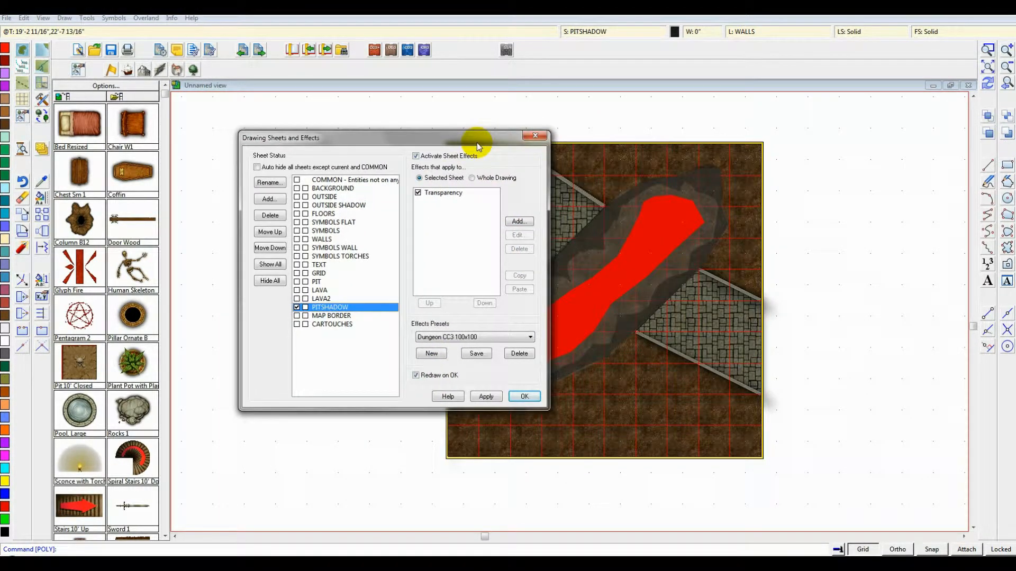
{"action": "left_click", "coordinate": [453, 193]}
{"action": "left_click", "coordinate": [518, 235]}
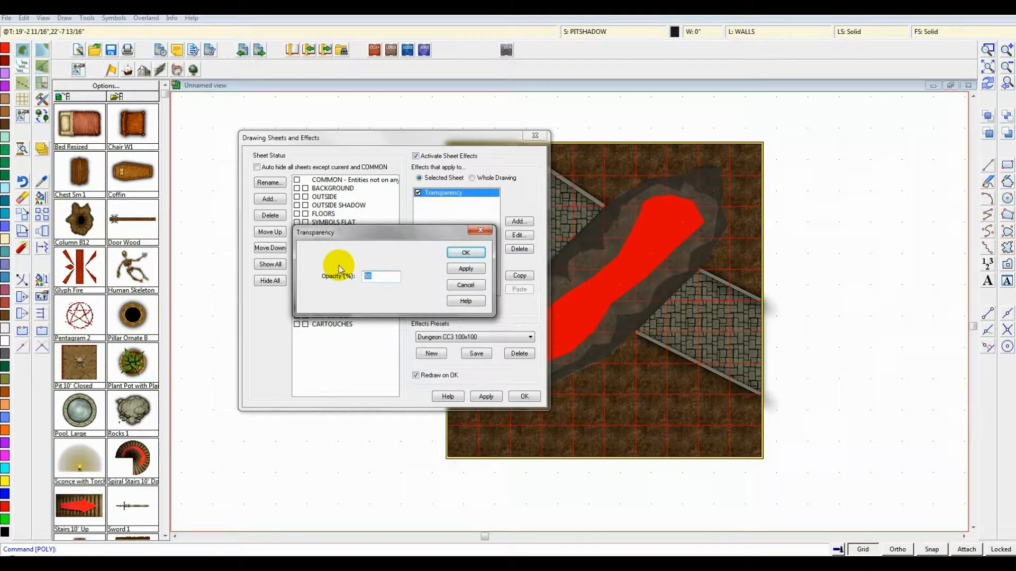
{"action": "key", "text": "Return"}
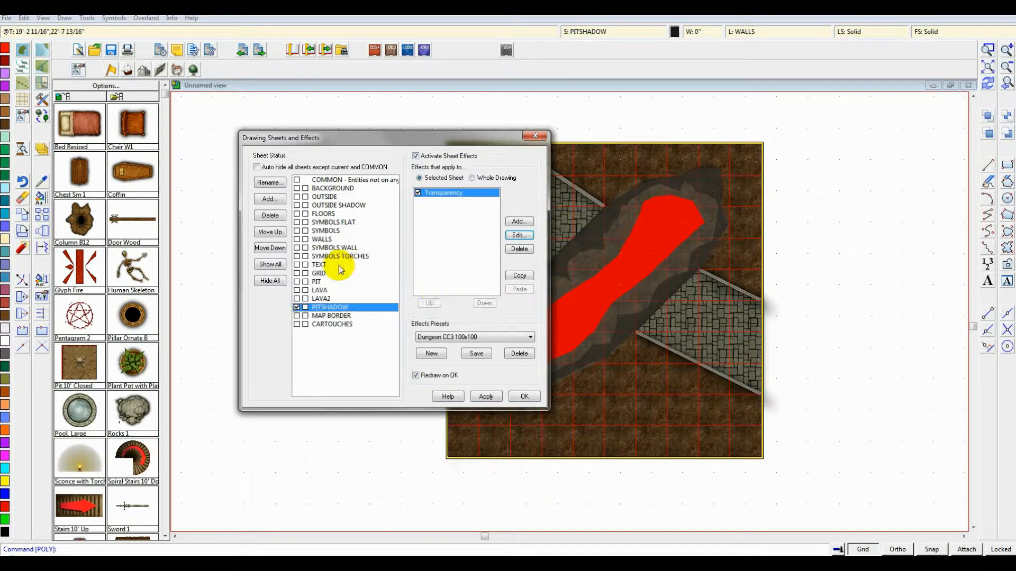
{"action": "left_click", "coordinate": [489, 398]}
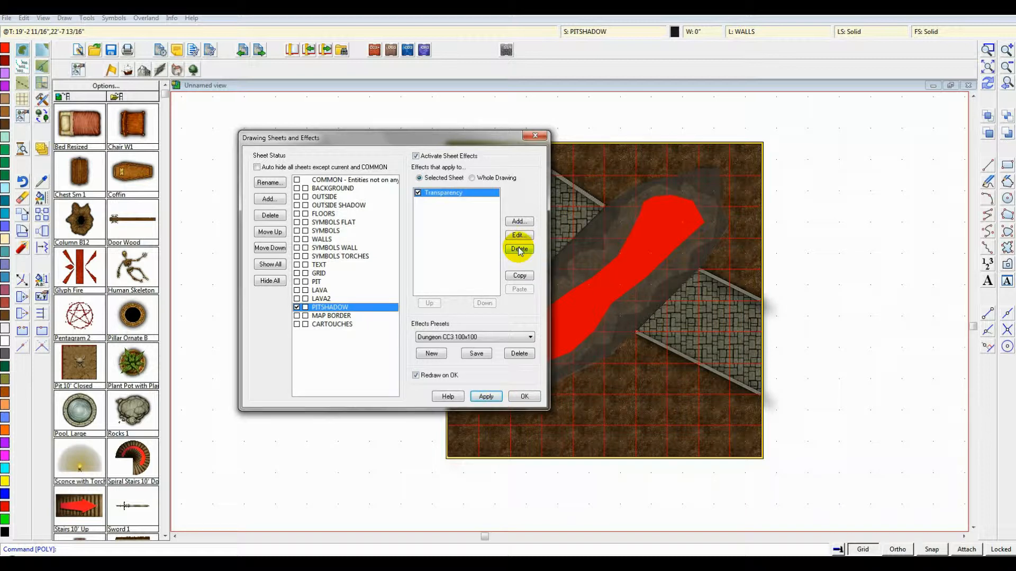
- Add a Blur effect with a radius of 1 map unit to the PITSHADOW sheet and accept the sheet settings
{"action": "left_click", "coordinate": [519, 221]}
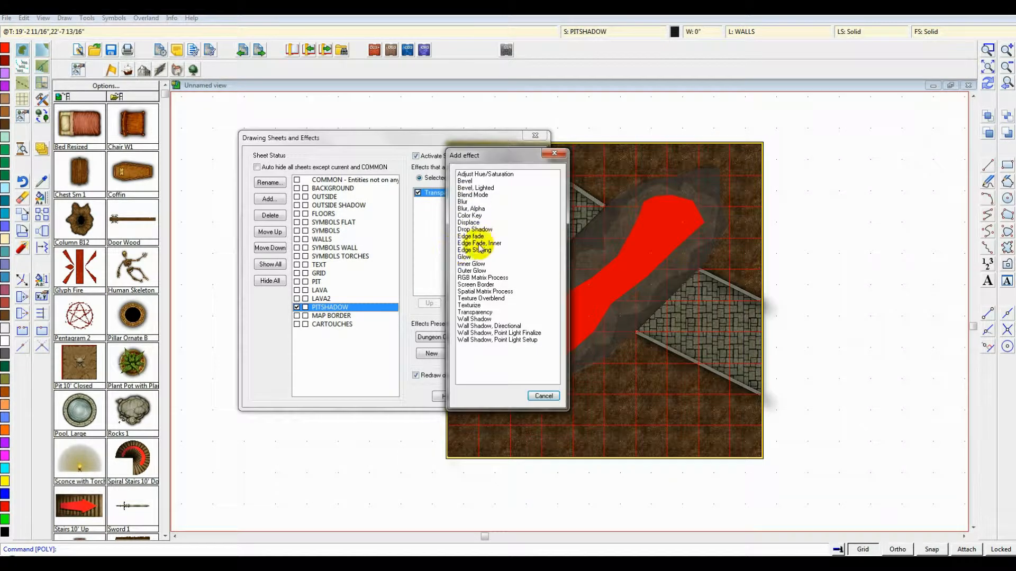
{"action": "double_click", "coordinate": [463, 201]}
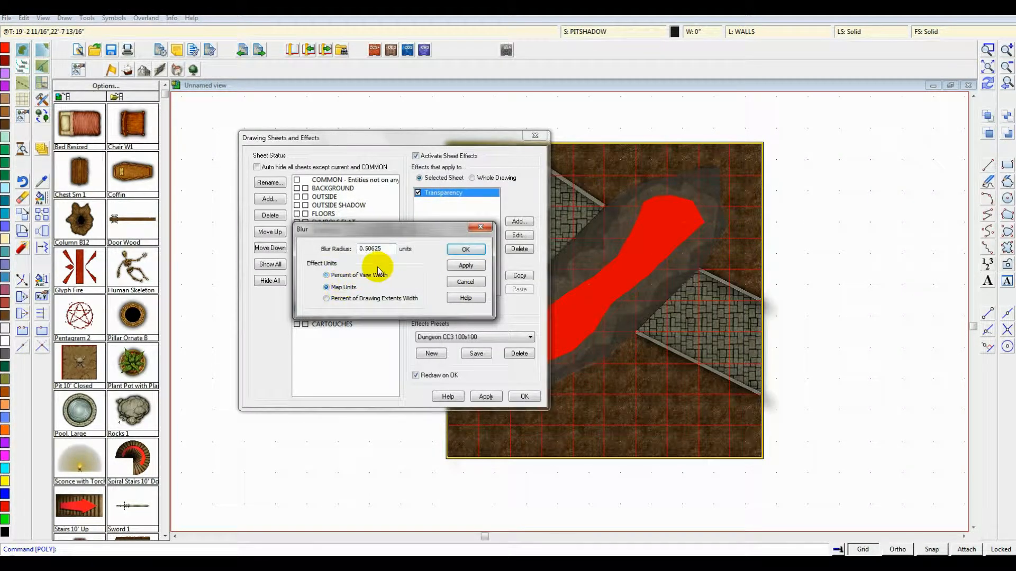
{"action": "double_click", "coordinate": [364, 248]}
{"action": "type", "text": "1"}
{"action": "left_click", "coordinate": [456, 266]}
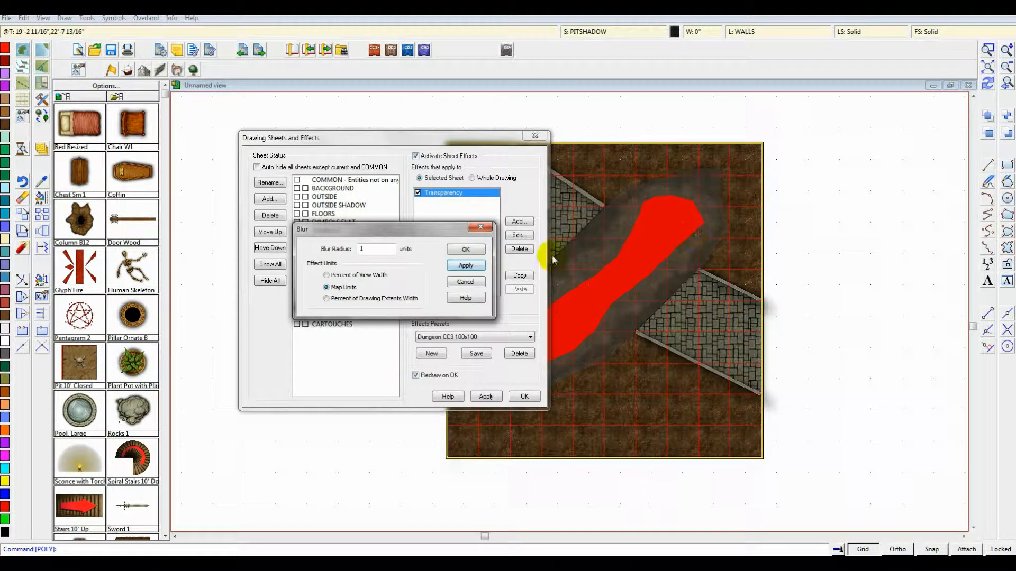
{"action": "left_click", "coordinate": [465, 249]}
{"action": "left_click", "coordinate": [524, 396]}
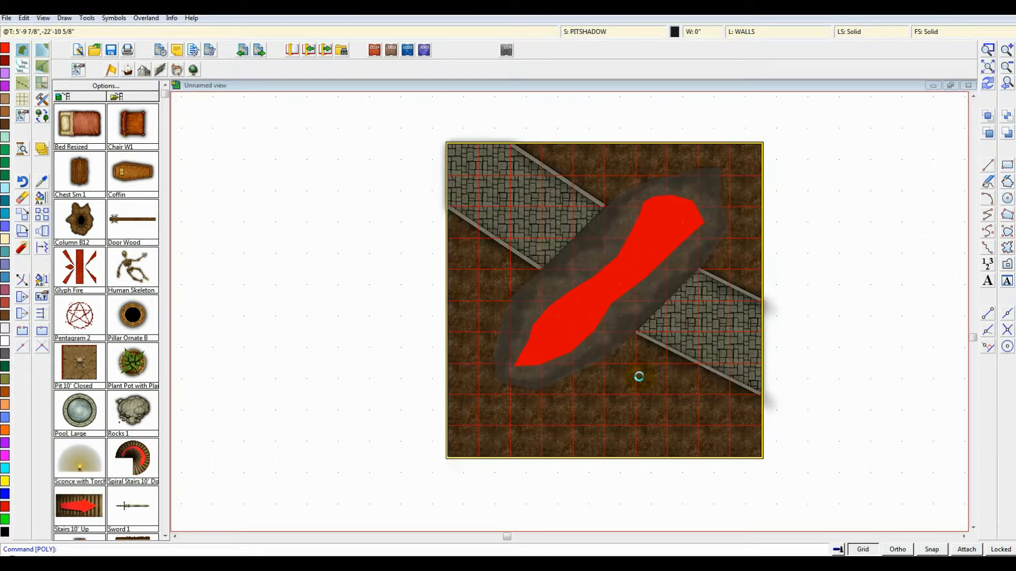
- Make LAVA2 the current sheet and hide the PIT sheet to examine the map without it
{"action": "scroll", "coordinate": [638, 377], "scroll_direction": "up", "scroll_amount": 1}
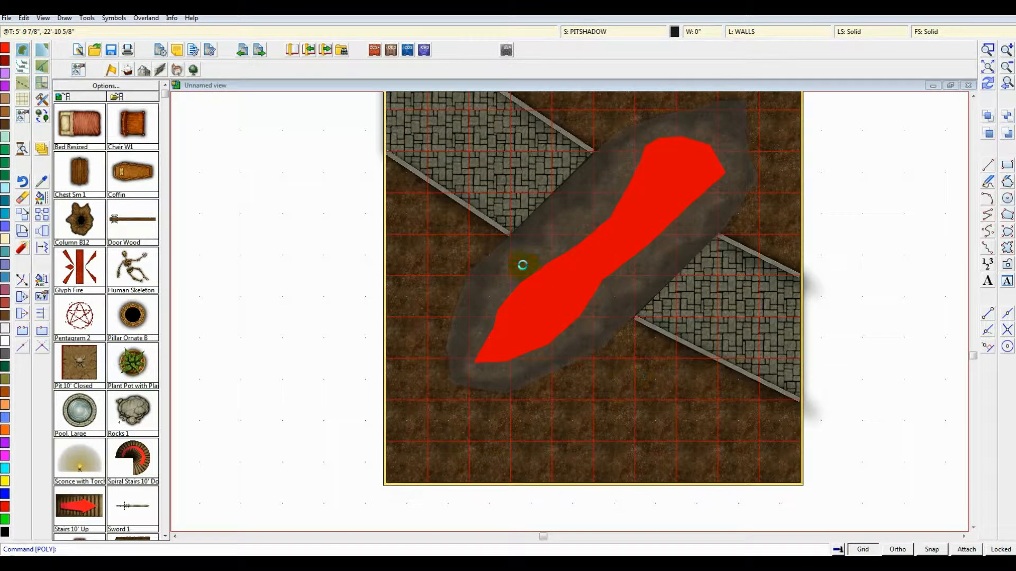
{"action": "left_click", "coordinate": [571, 35]}
{"action": "left_click_drag", "start_coordinate": [470, 145], "coordinate": [199, 119]}
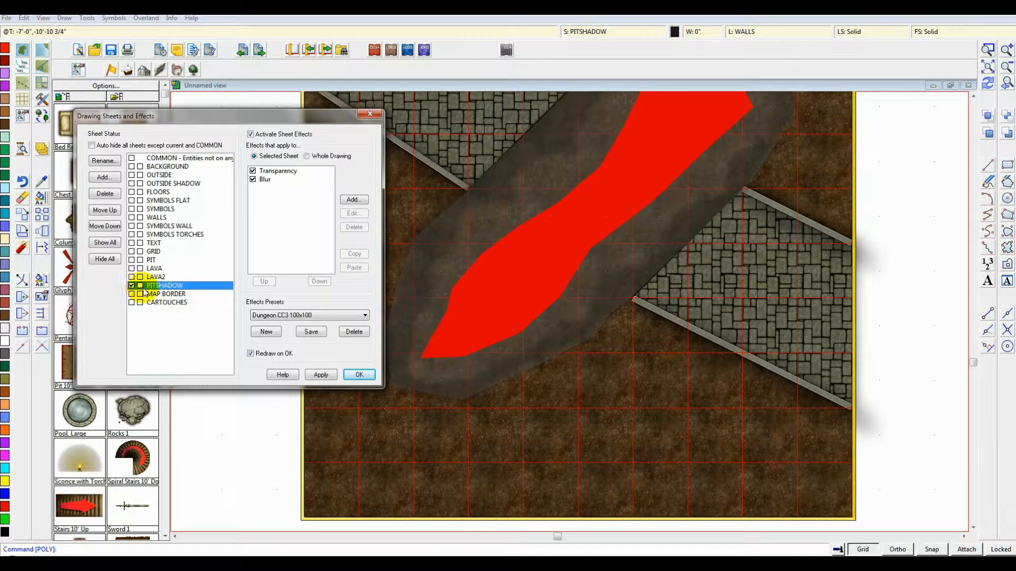
{"action": "left_click", "coordinate": [132, 276]}
{"action": "left_click", "coordinate": [140, 260]}
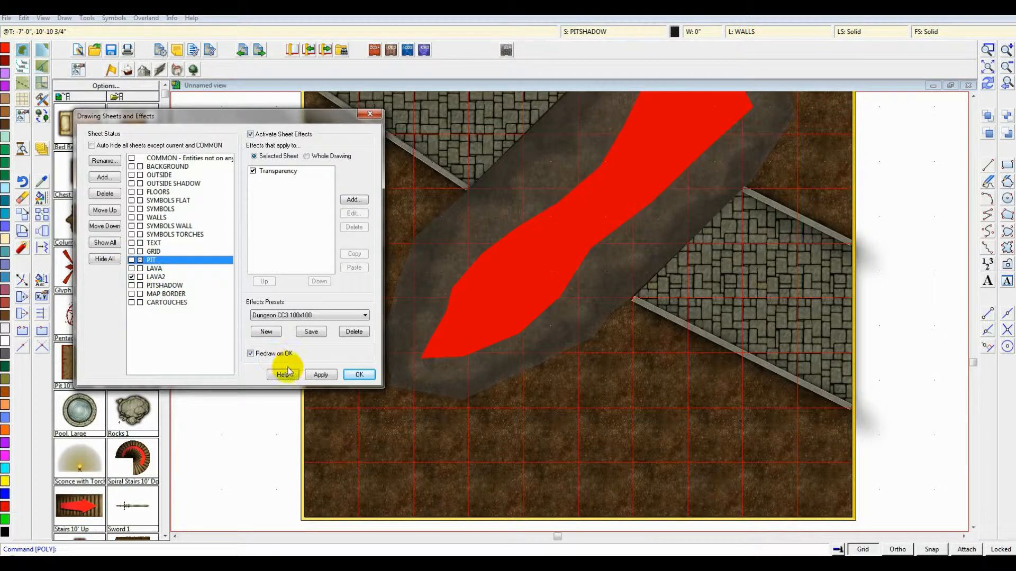
{"action": "left_click", "coordinate": [321, 375]}
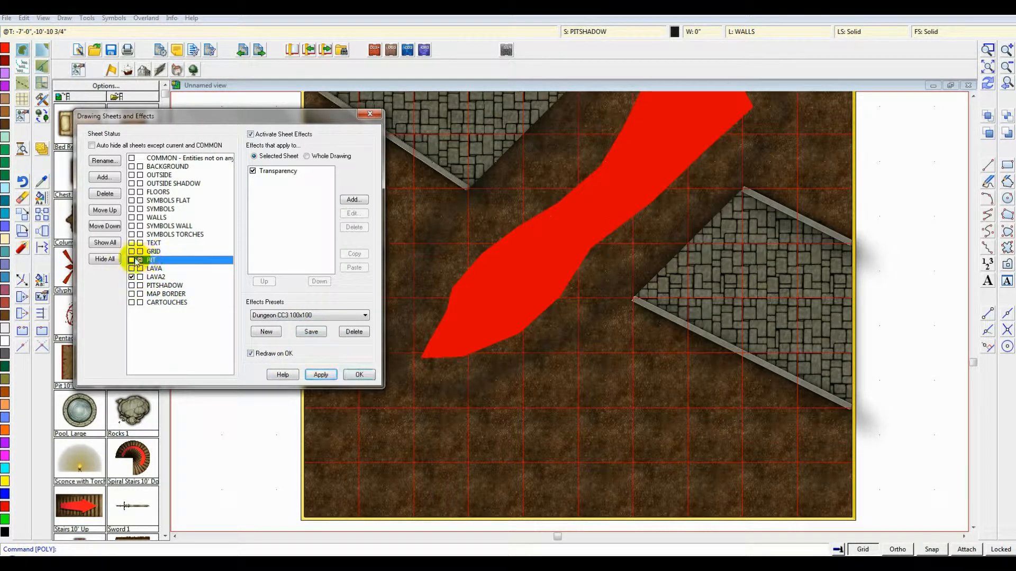
- Make PIT the current sheet, check the map with the PITSHADOW sheet hidden, and show that sheet again
{"action": "left_click", "coordinate": [132, 261]}
{"action": "left_click", "coordinate": [141, 285]}
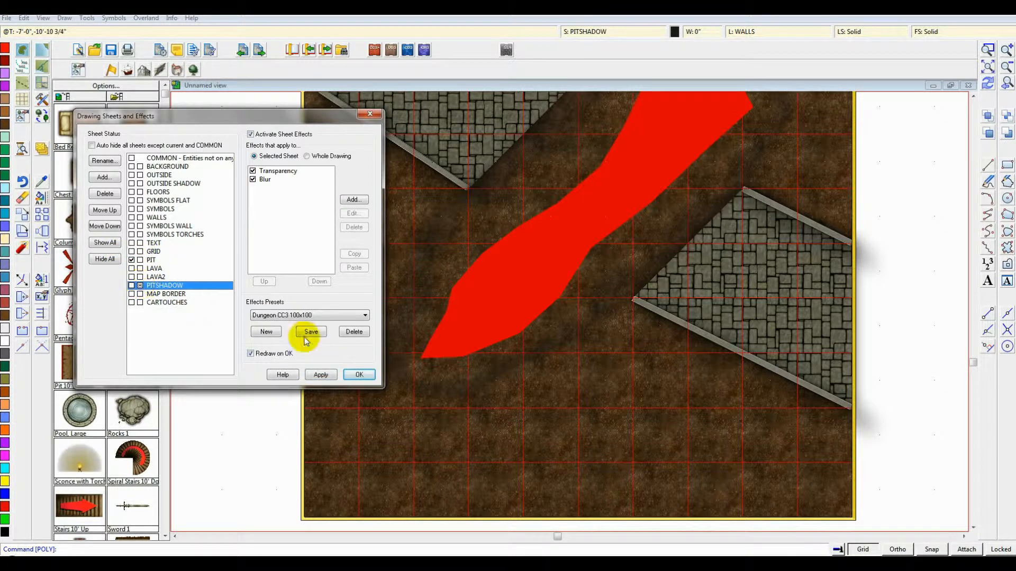
{"action": "left_click", "coordinate": [321, 374]}
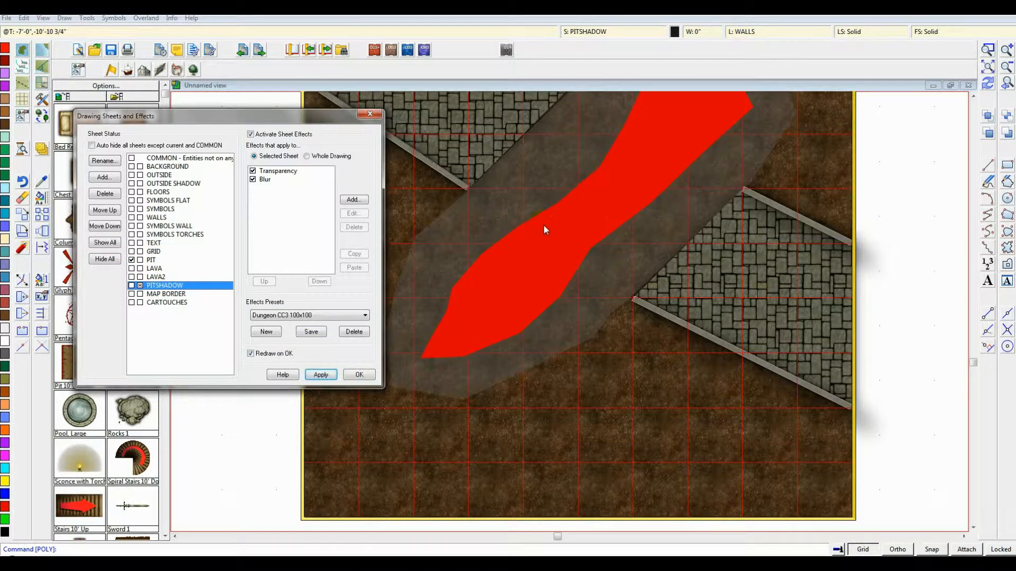
{"action": "left_click", "coordinate": [140, 286]}
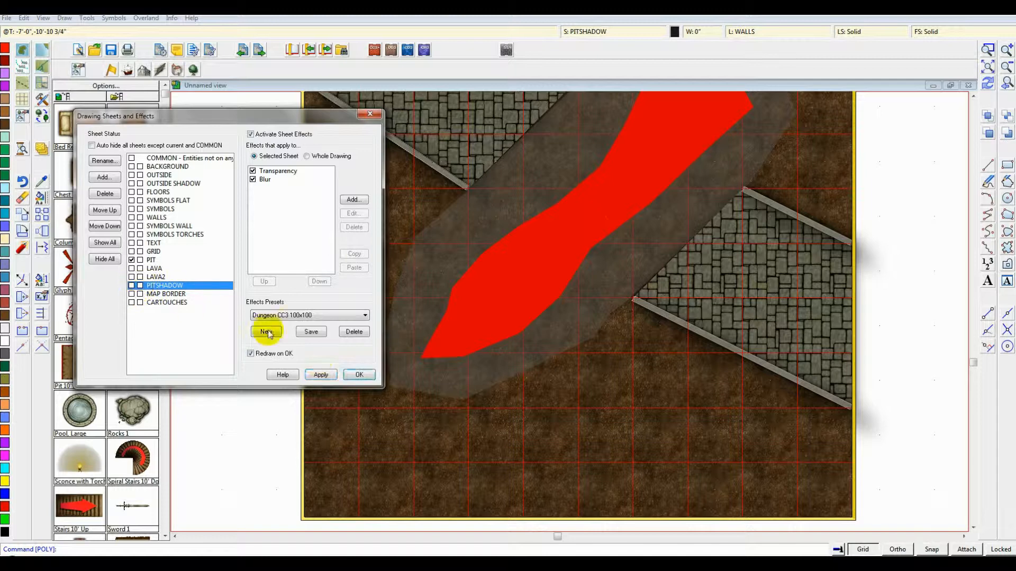
{"action": "left_click", "coordinate": [321, 374]}
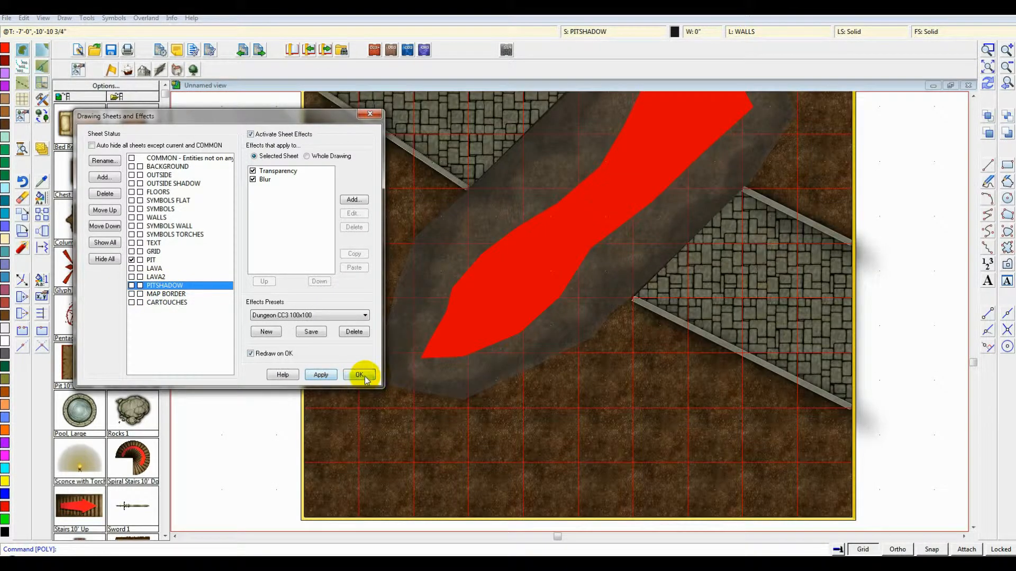
{"action": "left_click", "coordinate": [359, 375]}
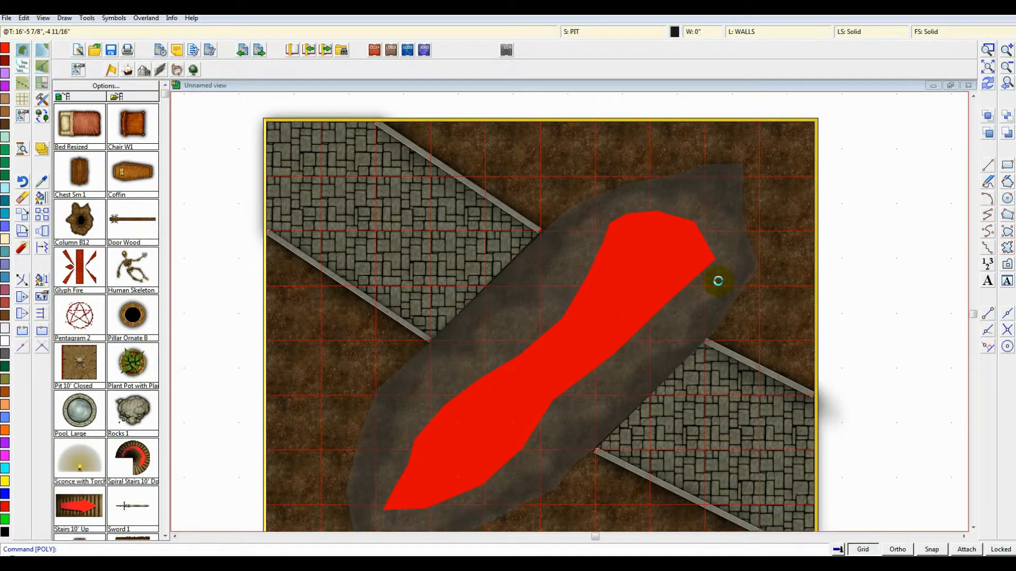
- Make LAVA the current sheet and add a Blur effect to it with a radius of 1 map unit
{"action": "left_click", "coordinate": [600, 31]}
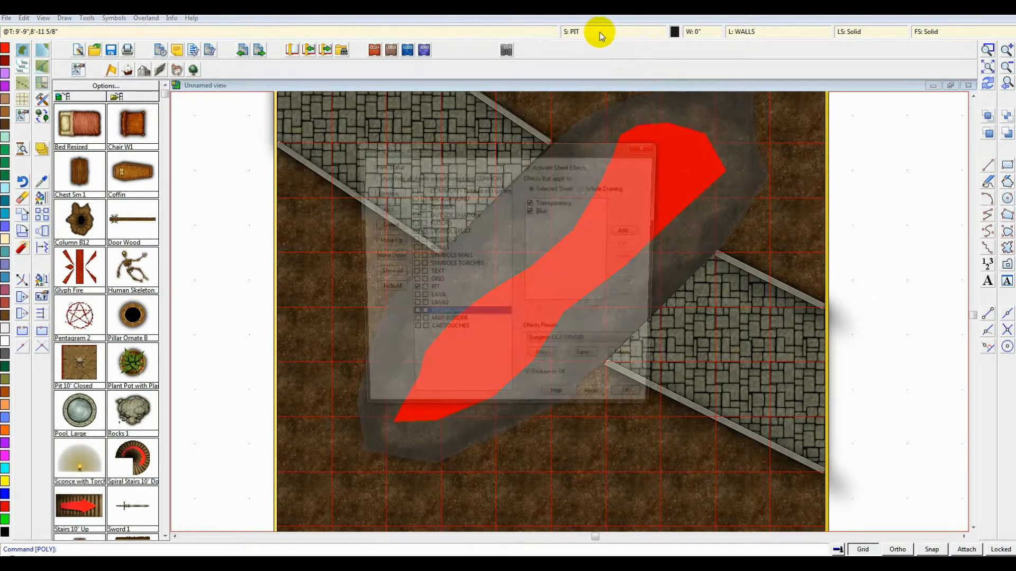
{"action": "left_click", "coordinate": [433, 300]}
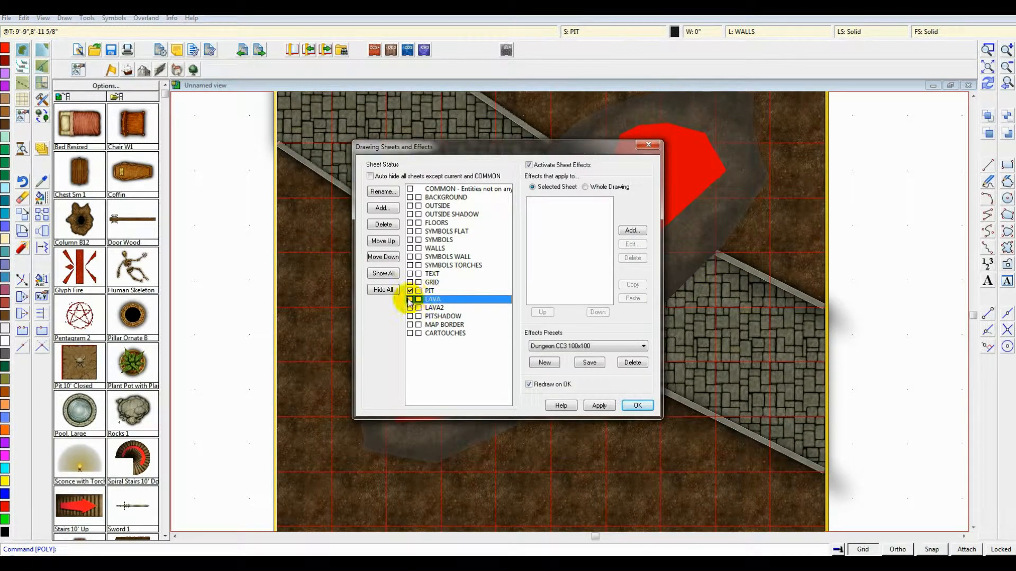
{"action": "left_click", "coordinate": [410, 300]}
{"action": "left_click_drag", "start_coordinate": [535, 148], "coordinate": [389, 140]}
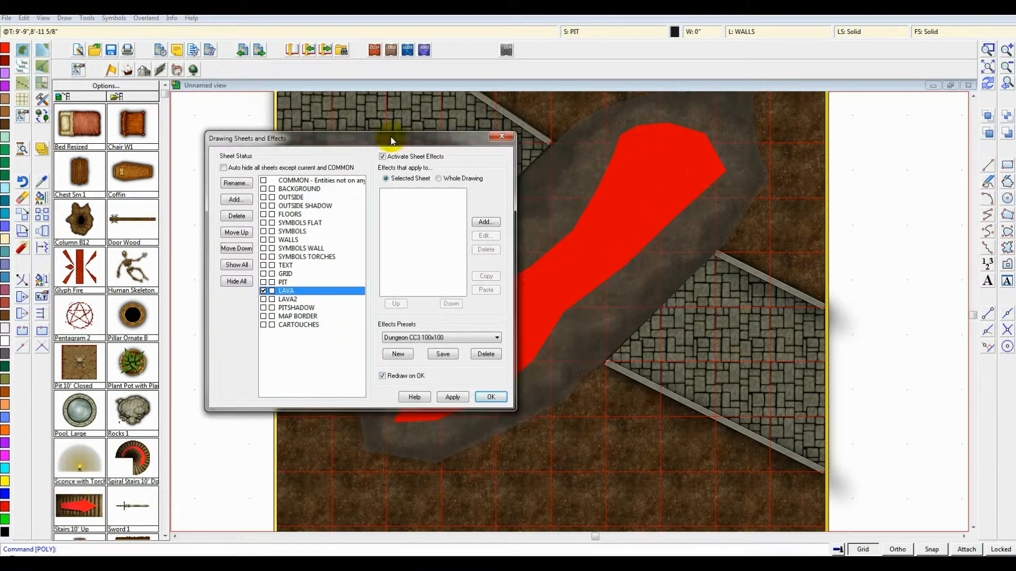
{"action": "left_click", "coordinate": [484, 223]}
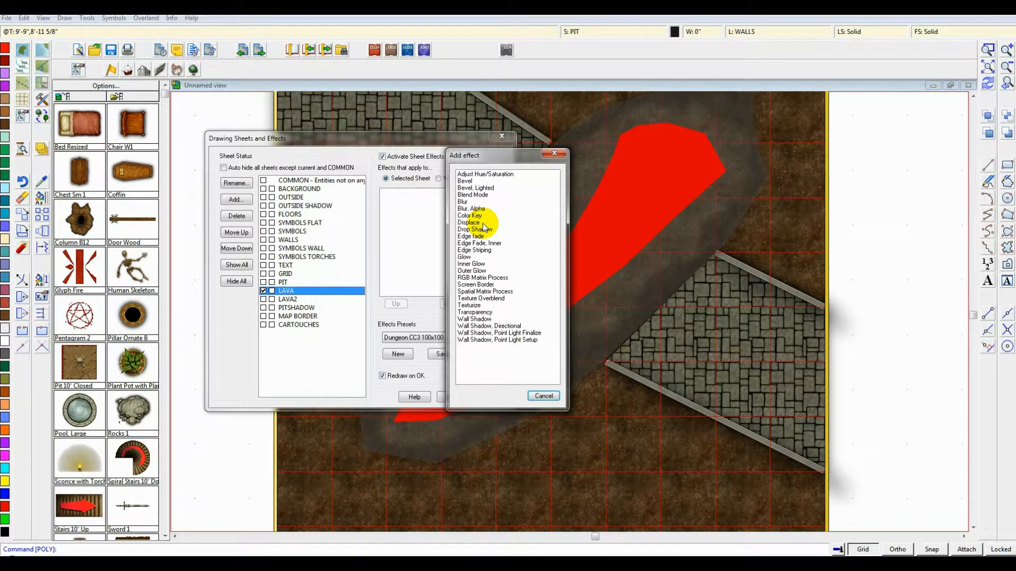
{"action": "left_click_drag", "start_coordinate": [501, 158], "coordinate": [252, 126]}
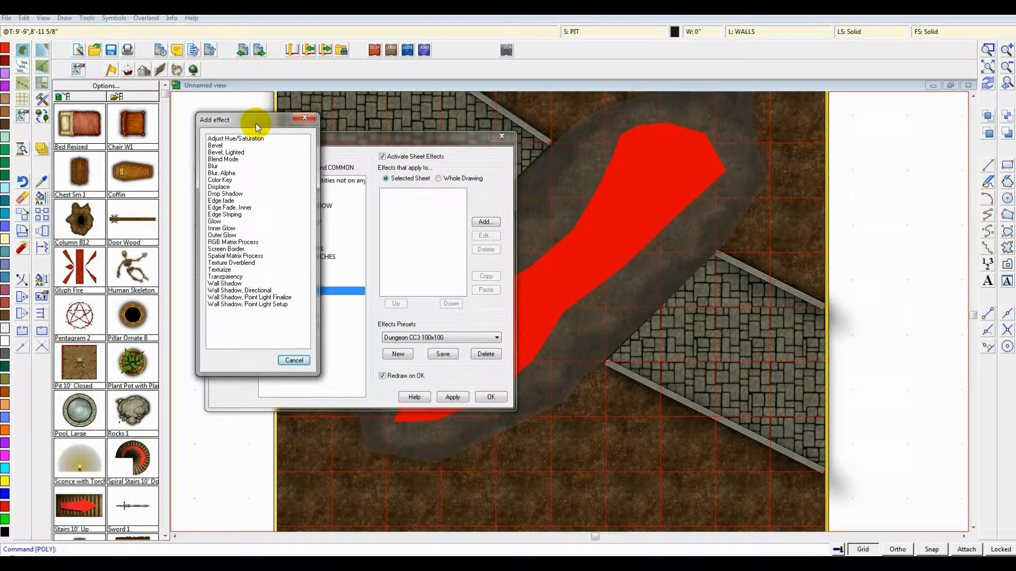
{"action": "double_click", "coordinate": [218, 166]}
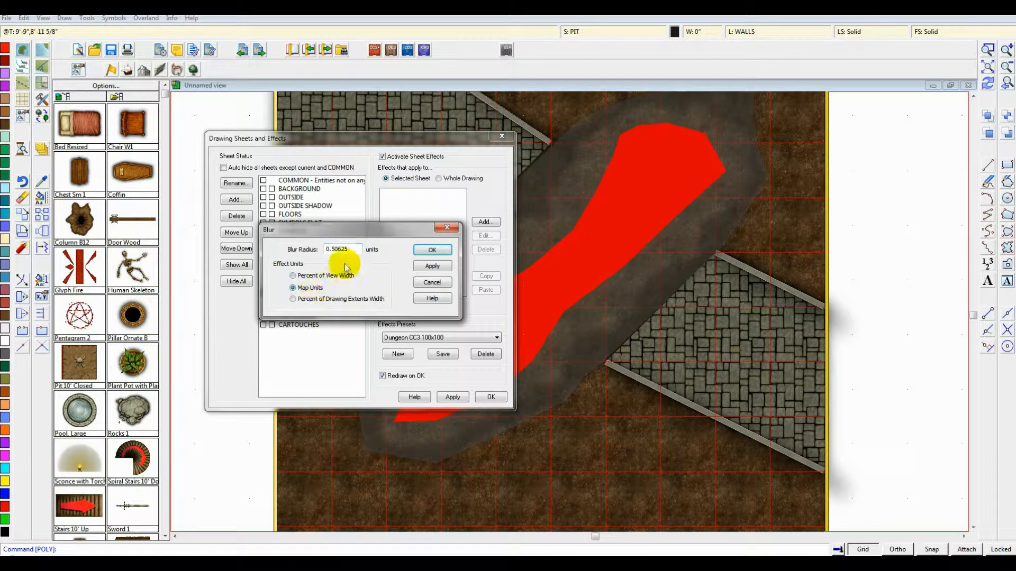
{"action": "left_click_drag", "start_coordinate": [357, 249], "coordinate": [300, 241]}
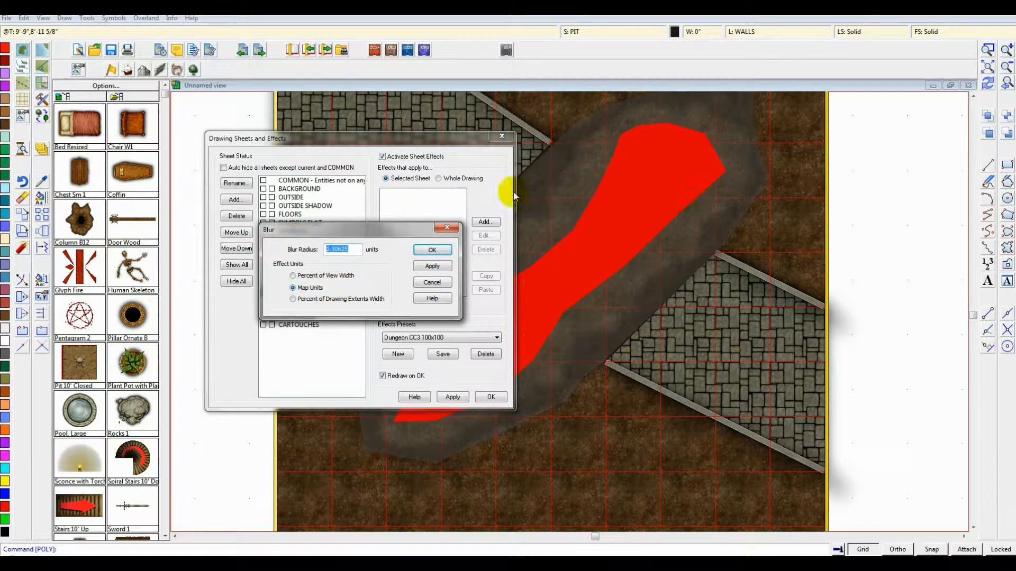
{"action": "type", "text": "1"}
{"action": "left_click", "coordinate": [432, 266]}
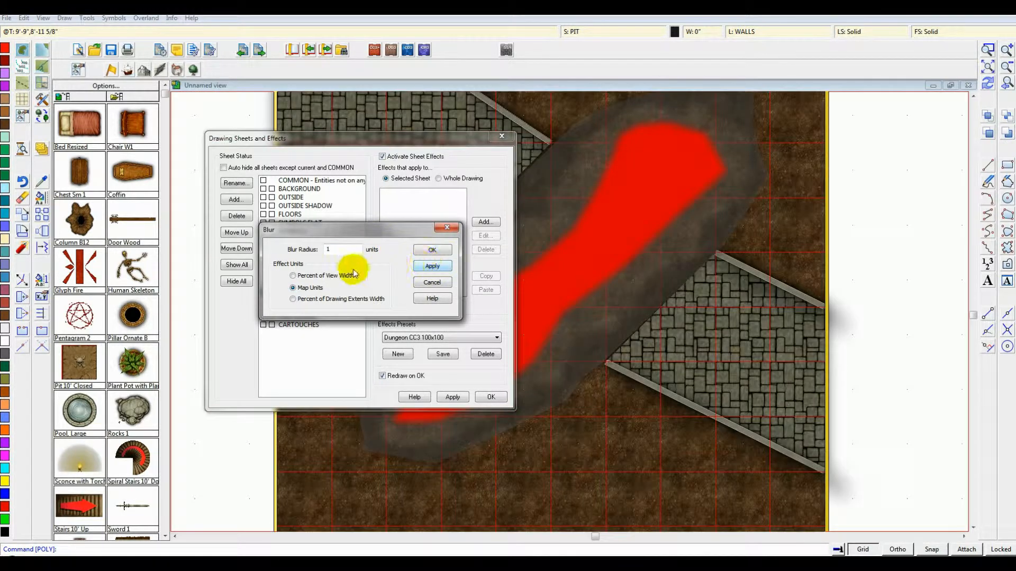
- Try a Blur radius of 2 units on the LAVA sheet
{"action": "double_click", "coordinate": [343, 250]}
{"action": "type", "text": "2"}
{"action": "left_click", "coordinate": [432, 266]}
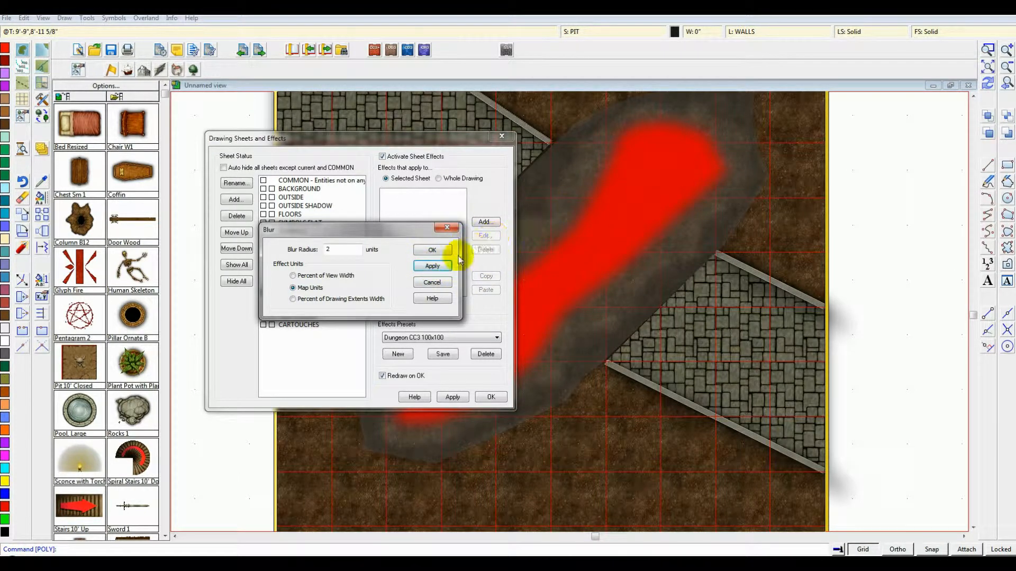
- Set the LAVA sheet's Blur radius to 3 units and accept the sheet settings
{"action": "double_click", "coordinate": [327, 249]}
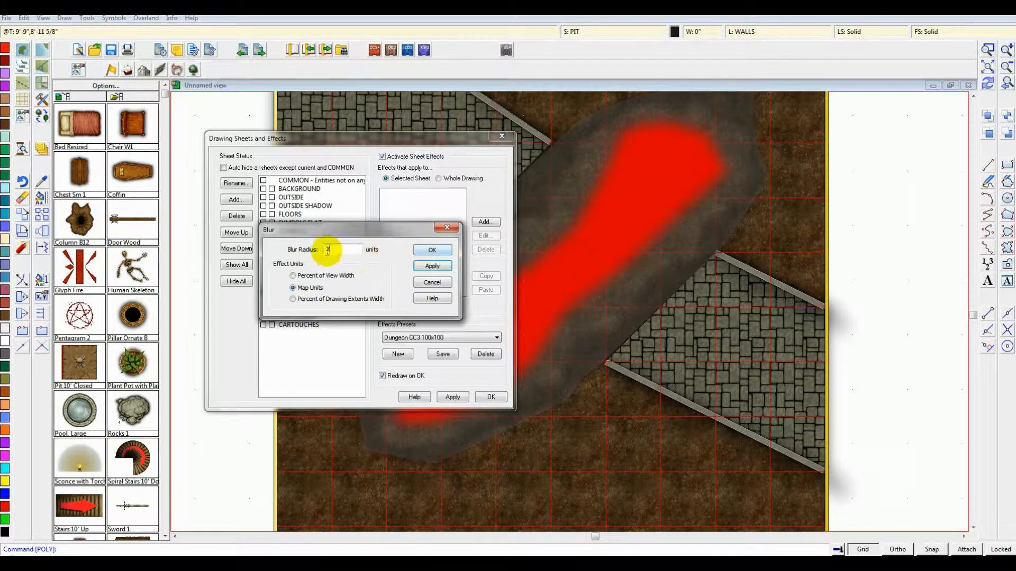
{"action": "type", "text": "3"}
{"action": "left_click", "coordinate": [432, 265]}
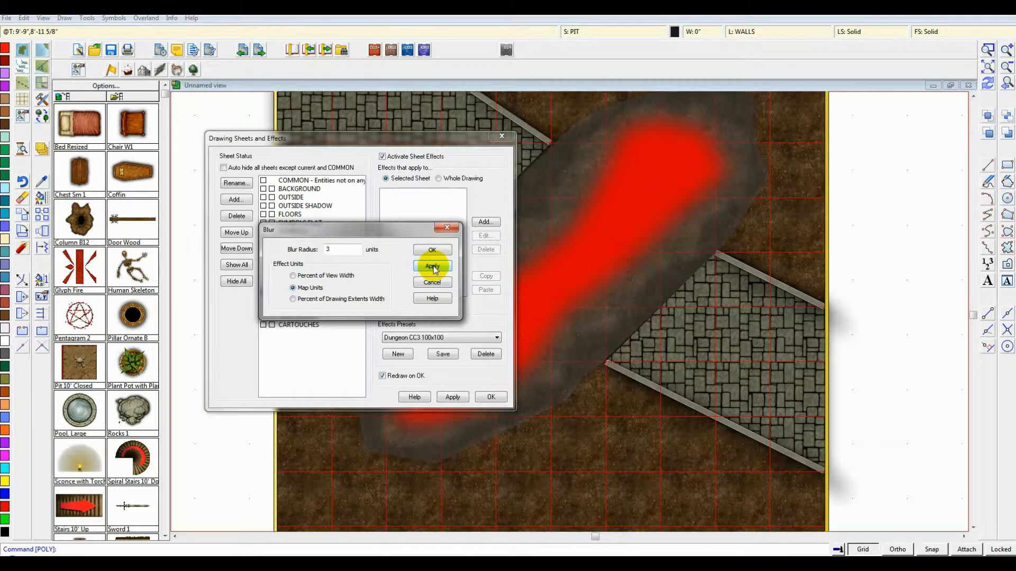
{"action": "left_click", "coordinate": [432, 256]}
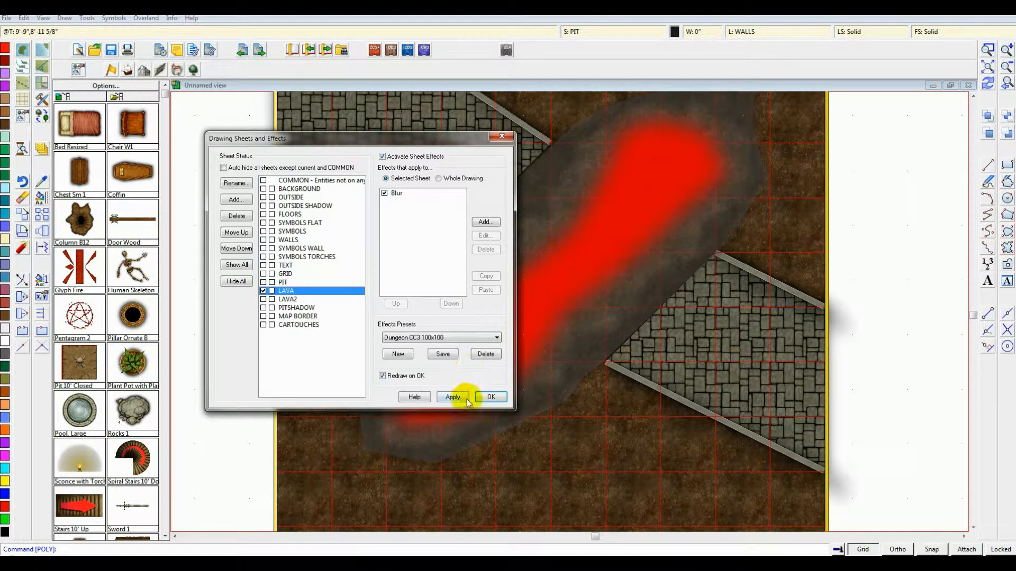
{"action": "left_click", "coordinate": [490, 397]}
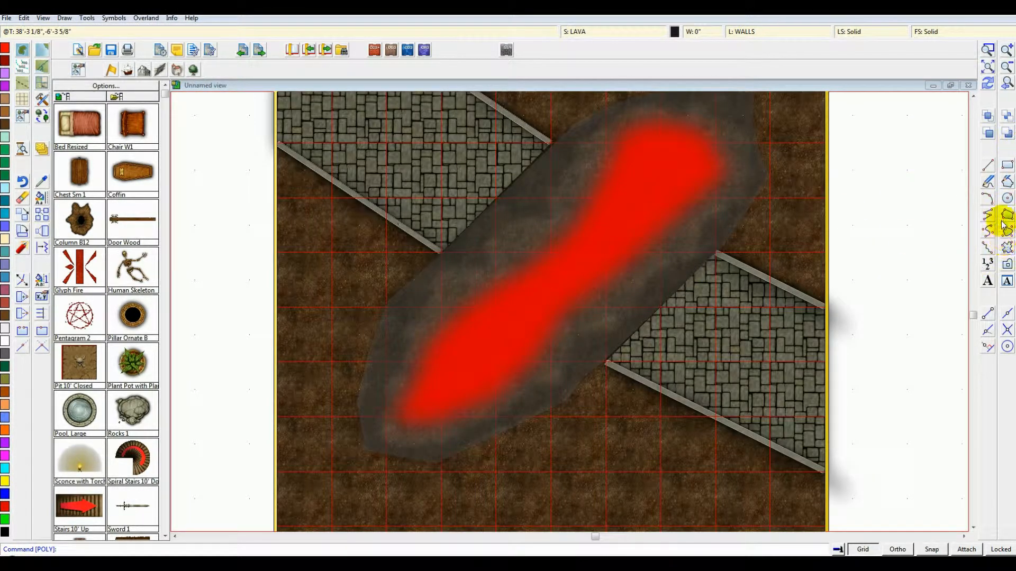
- Deactivate the sheet effects and make LAVA2 the current sheet
{"action": "left_click", "coordinate": [573, 31]}
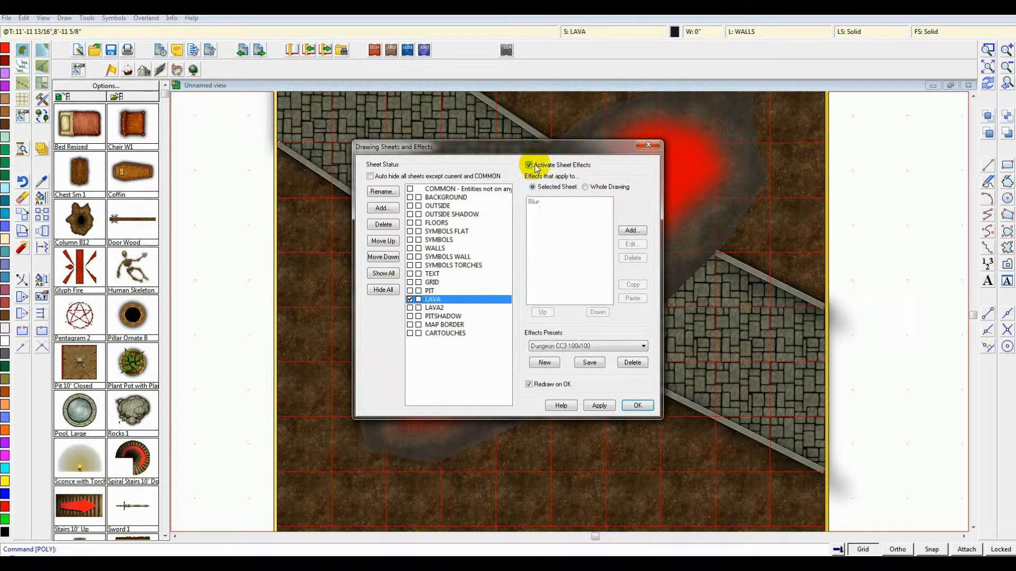
{"action": "left_click", "coordinate": [535, 167]}
{"action": "left_click", "coordinate": [431, 307]}
{"action": "left_click", "coordinate": [637, 404]}
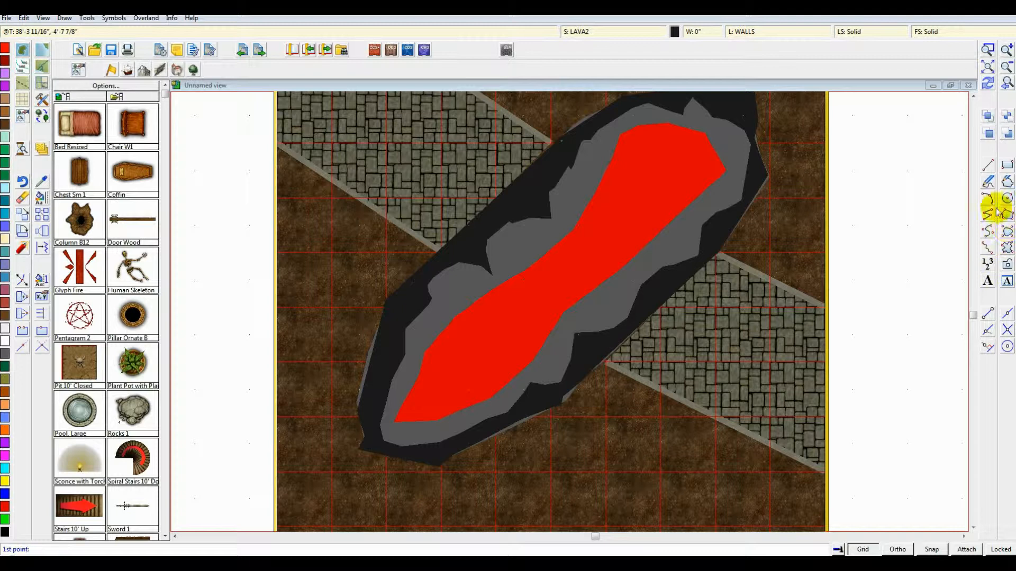
- Set the drawing colour to yellow and draw a narrow filled polygon as a highlight inside the lava's northeast end
{"action": "left_click", "coordinate": [671, 31]}
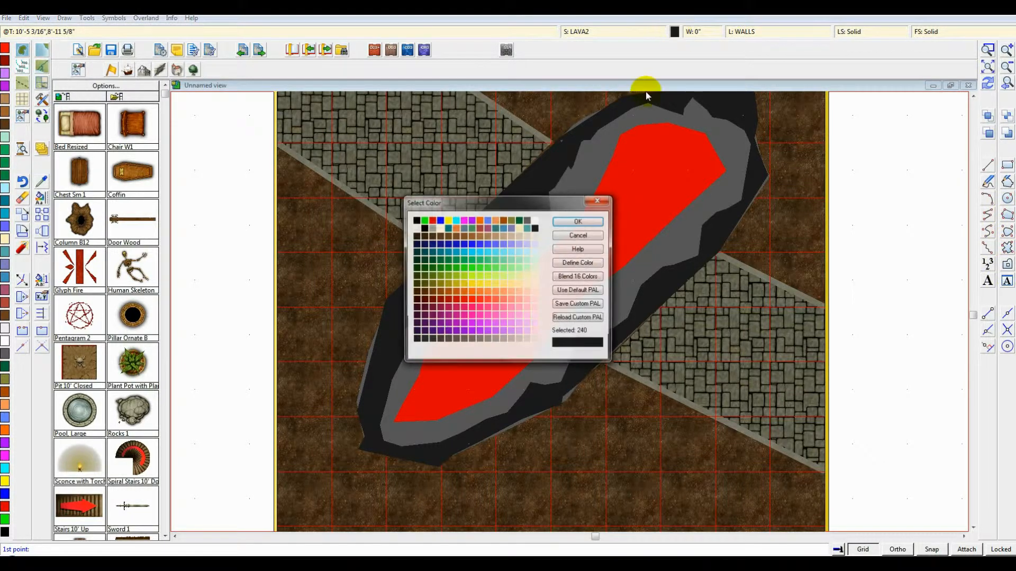
{"action": "left_click", "coordinate": [447, 226]}
{"action": "left_click", "coordinate": [578, 221]}
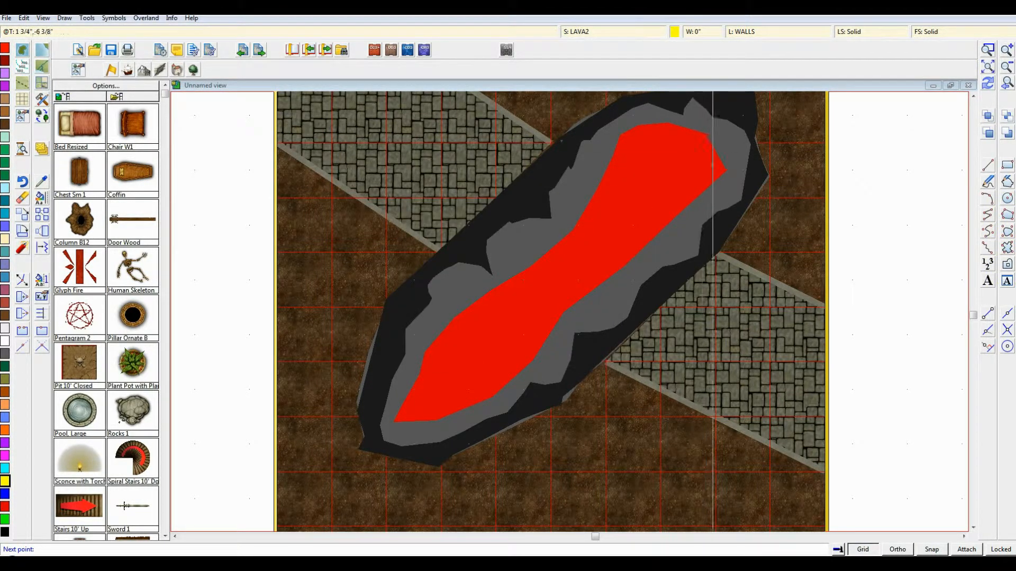
{"action": "left_click", "coordinate": [661, 210]}
{"action": "left_click", "coordinate": [644, 226]}
{"action": "left_click", "coordinate": [606, 240]}
{"action": "left_click", "coordinate": [687, 174]}
{"action": "left_click", "coordinate": [699, 155]}
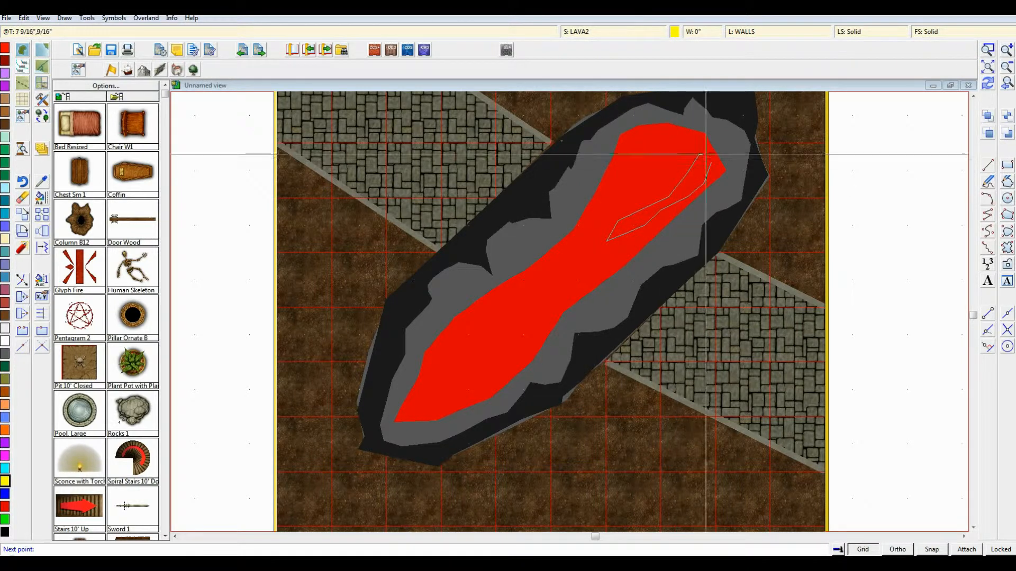
{"action": "right_click", "coordinate": [704, 163]}
- Draw a second narrow yellow polygon inside the southwest half of the red lava shape
{"action": "right_click", "coordinate": [561, 263]}
{"action": "left_click", "coordinate": [555, 289]}
{"action": "left_click", "coordinate": [527, 333]}
{"action": "left_click", "coordinate": [501, 376]}
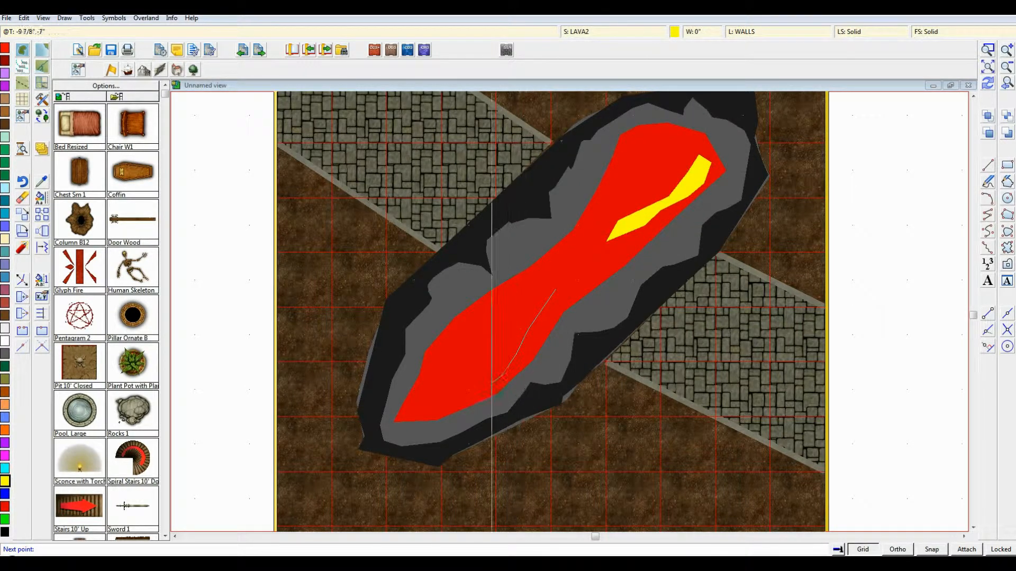
{"action": "left_click", "coordinate": [467, 388]}
{"action": "left_click", "coordinate": [460, 376]}
{"action": "left_click", "coordinate": [500, 343]}
{"action": "left_click", "coordinate": [531, 305]}
{"action": "left_click", "coordinate": [547, 289]}
{"action": "right_click", "coordinate": [552, 288]}
- Draw an irregular yellow polygon with a pointed branch in the lava's narrow middle, between the two existing yellow highlights
{"action": "right_click", "coordinate": [601, 256]}
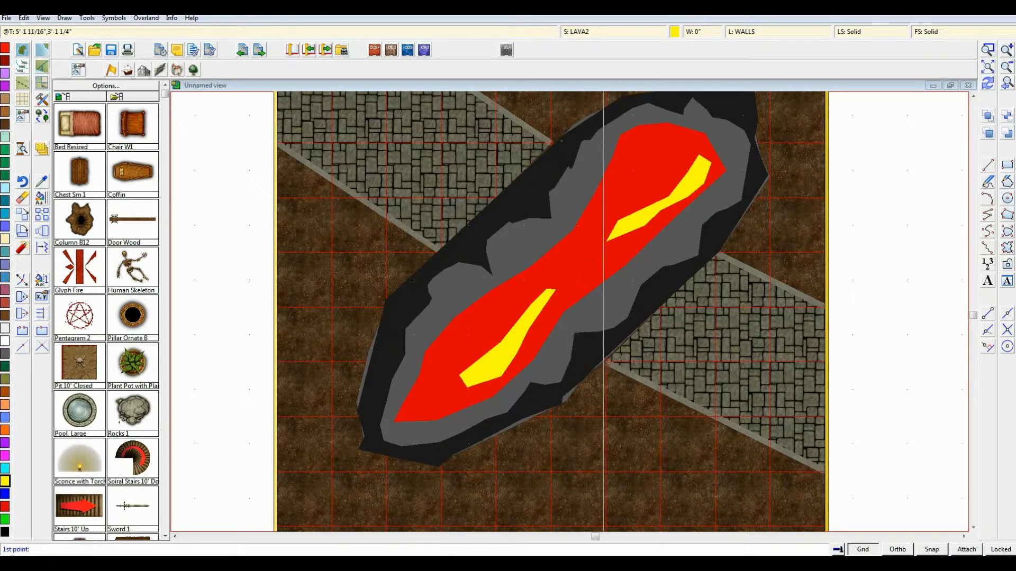
{"action": "left_click", "coordinate": [610, 255]}
{"action": "left_click", "coordinate": [604, 274]}
{"action": "left_click", "coordinate": [586, 284]}
{"action": "left_click", "coordinate": [560, 304]}
{"action": "left_click", "coordinate": [561, 275]}
{"action": "left_click", "coordinate": [588, 258]}
{"action": "left_click", "coordinate": [592, 231]}
{"action": "left_click", "coordinate": [596, 221]}
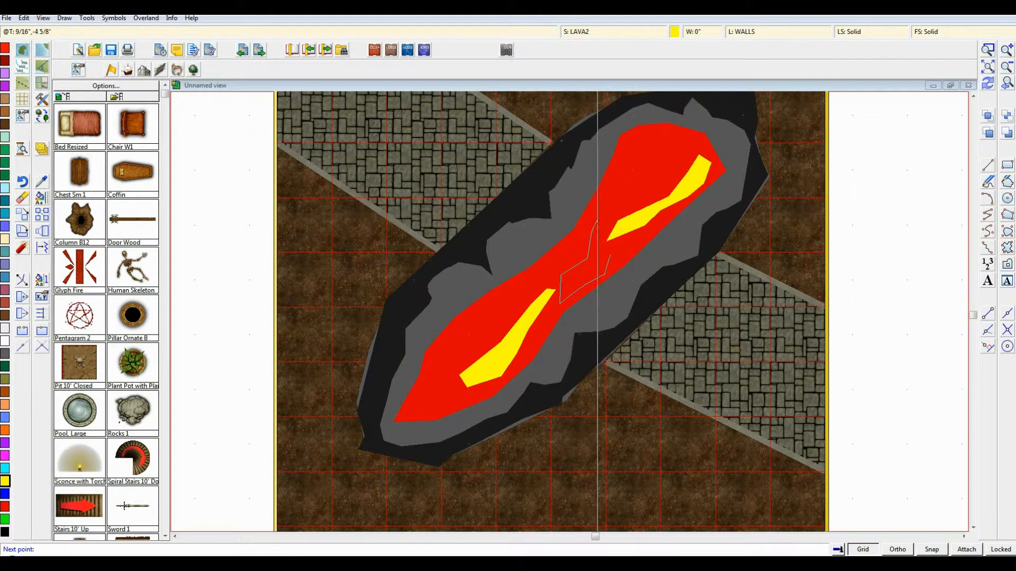
{"action": "left_click", "coordinate": [597, 239]}
{"action": "left_click", "coordinate": [602, 251]}
{"action": "left_click", "coordinate": [615, 251]}
{"action": "right_click", "coordinate": [610, 259]}
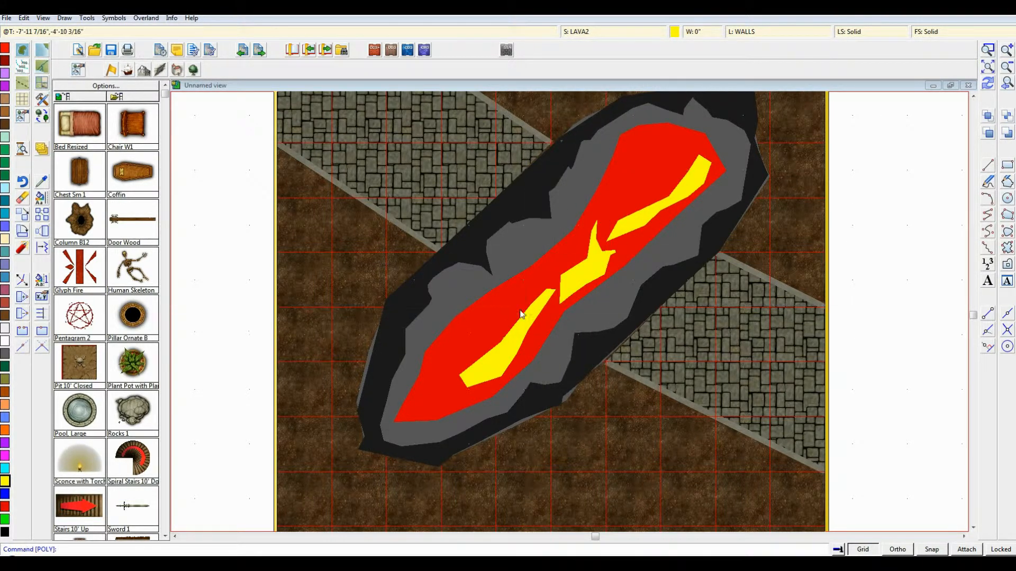
- Draw an irregular filled yellow polygon in the southwest tip of the red lava as another highlight
{"action": "left_click", "coordinate": [460, 341]}
{"action": "left_click", "coordinate": [439, 377]}
{"action": "left_click", "coordinate": [451, 395]}
{"action": "left_click", "coordinate": [438, 413]}
{"action": "left_click", "coordinate": [411, 411]}
{"action": "left_click", "coordinate": [404, 398]}
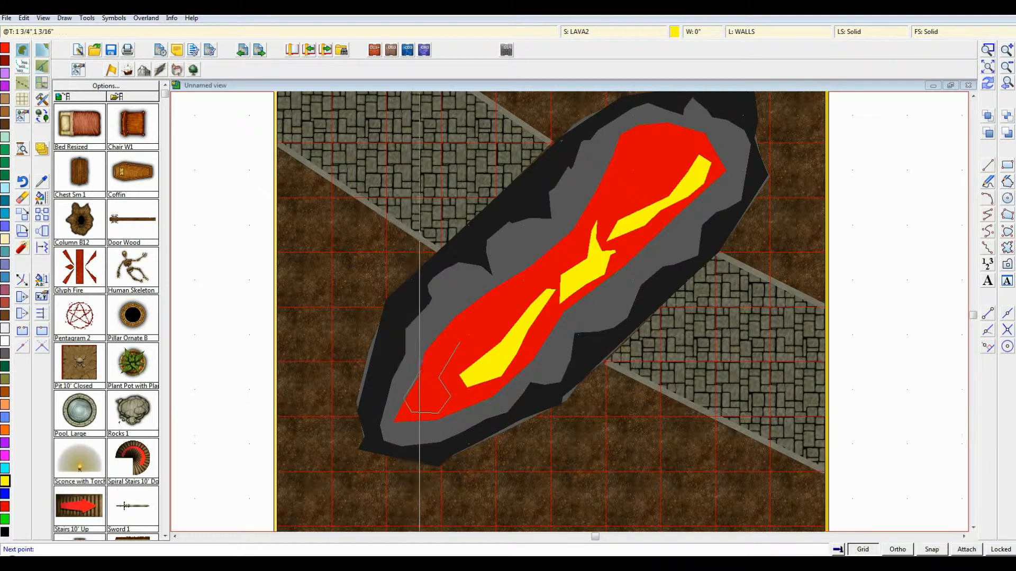
{"action": "left_click", "coordinate": [435, 351]}
{"action": "right_click", "coordinate": [451, 341]}
{"action": "right_click", "coordinate": [456, 341]}
- Set the drawing colour to a darker yellow and draw a filled polygon in the lava's northeast end, beside the yellow highlight
{"action": "scroll", "coordinate": [497, 330], "scroll_direction": "down", "scroll_amount": 1}
{"action": "left_click", "coordinate": [675, 33]}
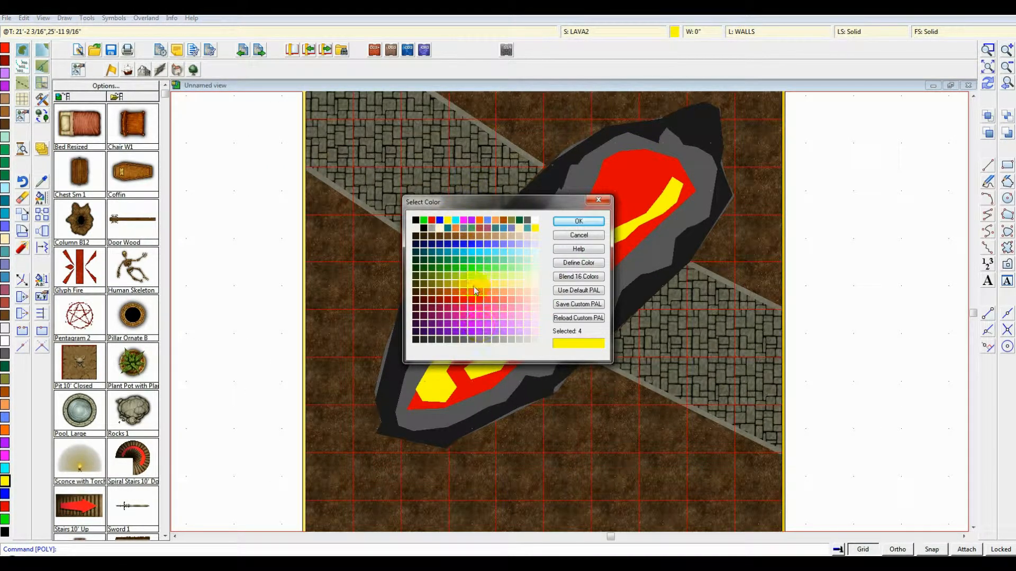
{"action": "left_click", "coordinate": [572, 227]}
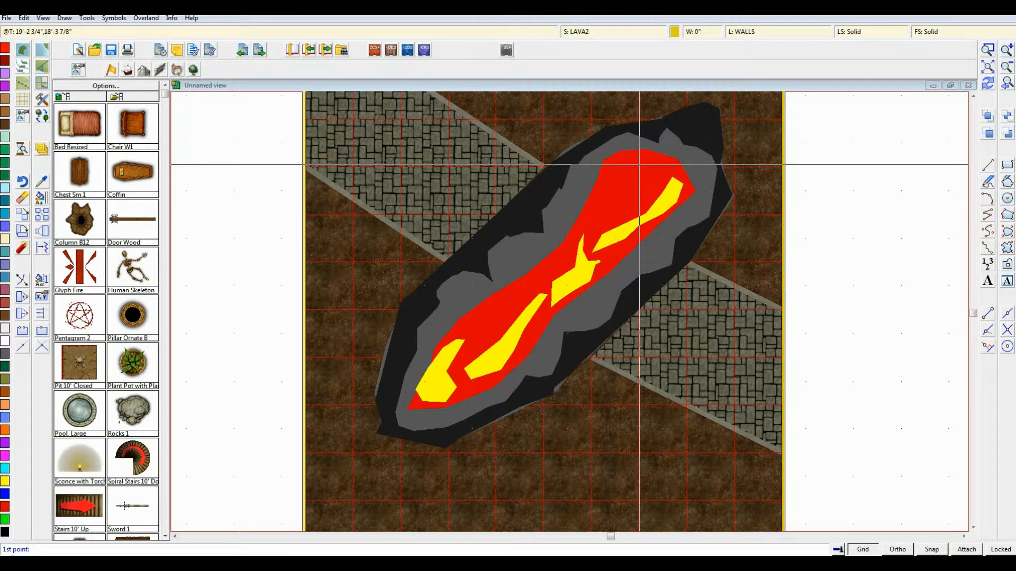
{"action": "left_click", "coordinate": [625, 209]}
{"action": "left_click", "coordinate": [652, 196]}
{"action": "left_click", "coordinate": [666, 179]}
{"action": "left_click", "coordinate": [658, 162]}
{"action": "left_click", "coordinate": [632, 158]}
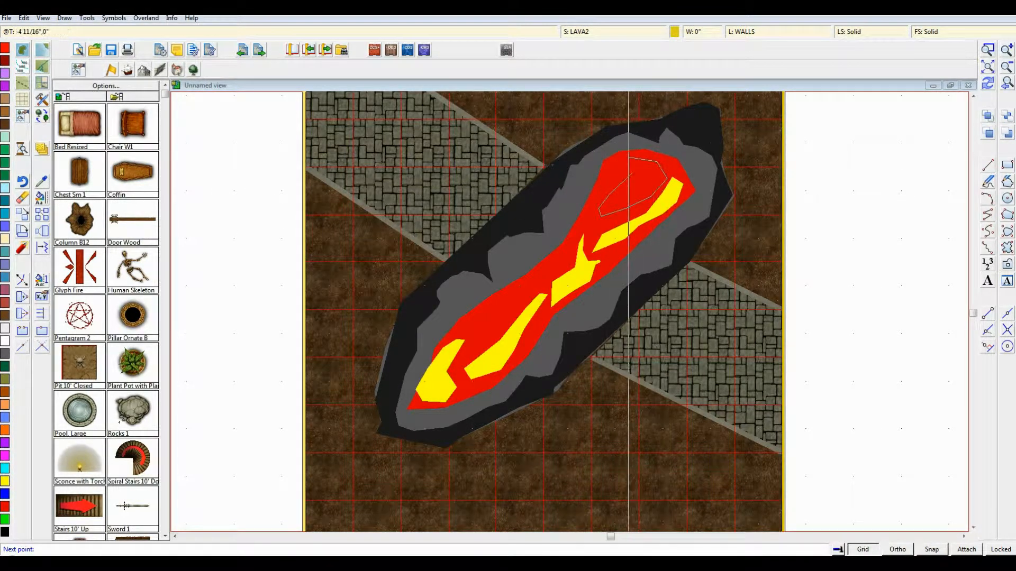
{"action": "left_click", "coordinate": [602, 170]}
{"action": "left_click", "coordinate": [606, 175]}
{"action": "left_click", "coordinate": [617, 174]}
{"action": "right_click", "coordinate": [620, 173]}
- Draw a second darker yellow polygon along the northwest side of the long yellow highlight in the lava's southwest half
{"action": "scroll", "coordinate": [638, 198], "scroll_direction": "down", "scroll_amount": 2}
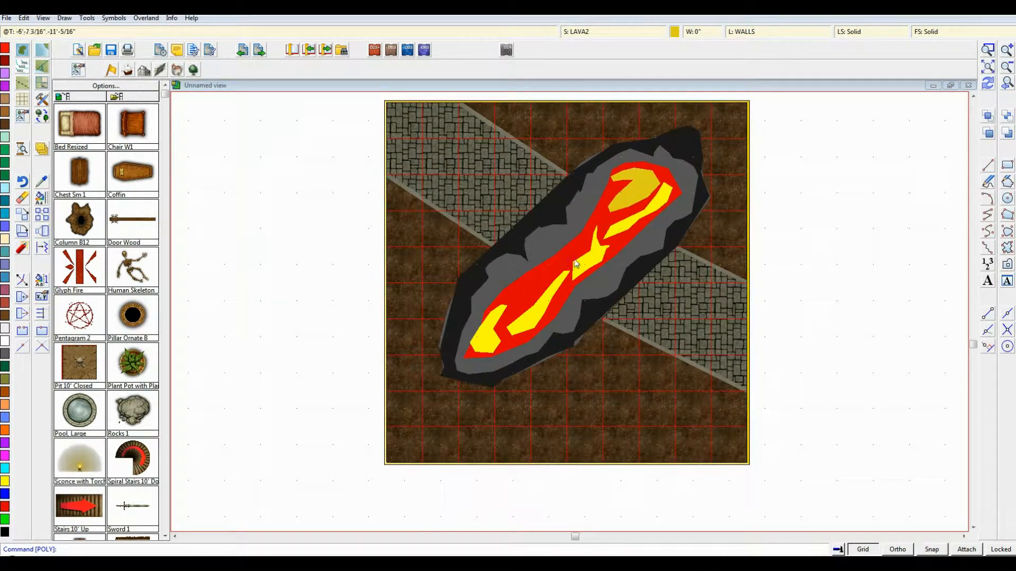
{"action": "left_click", "coordinate": [519, 309]}
{"action": "left_click", "coordinate": [543, 307]}
{"action": "left_click", "coordinate": [552, 279]}
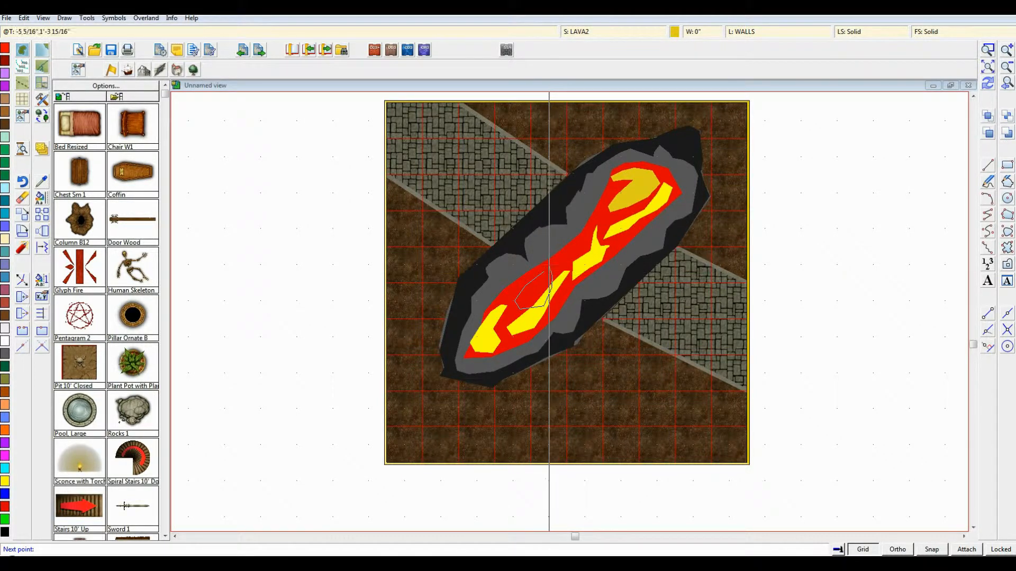
{"action": "left_click", "coordinate": [549, 264]}
{"action": "right_click", "coordinate": [549, 264]}
- Activate the sheet effects again and redraw the map
{"action": "scroll", "coordinate": [551, 282], "scroll_direction": "up", "scroll_amount": 2}
{"action": "scroll", "coordinate": [603, 275], "scroll_direction": "up", "scroll_amount": 3}
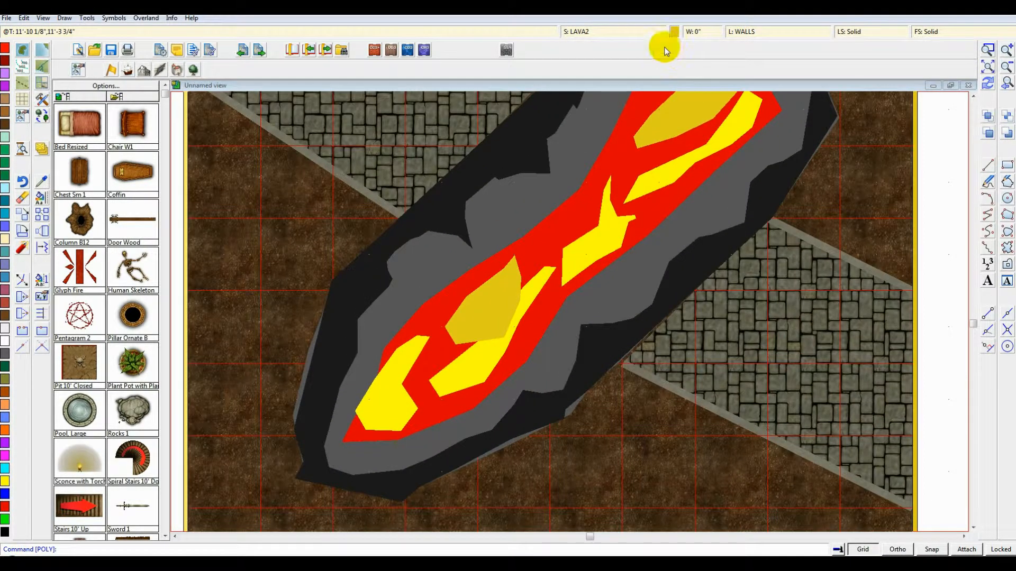
{"action": "left_click", "coordinate": [660, 30]}
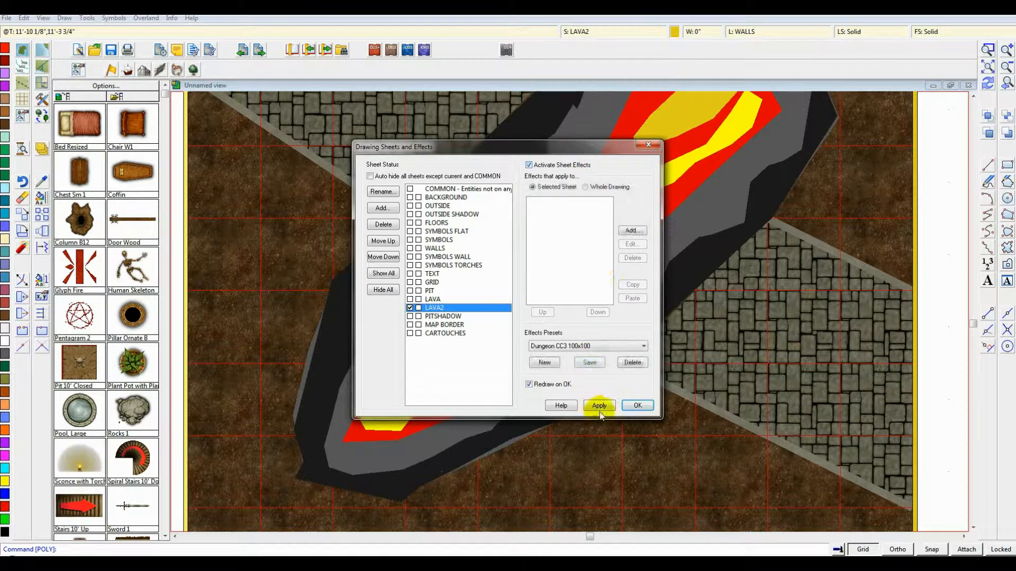
{"action": "left_click_drag", "start_coordinate": [587, 149], "coordinate": [360, 119]}
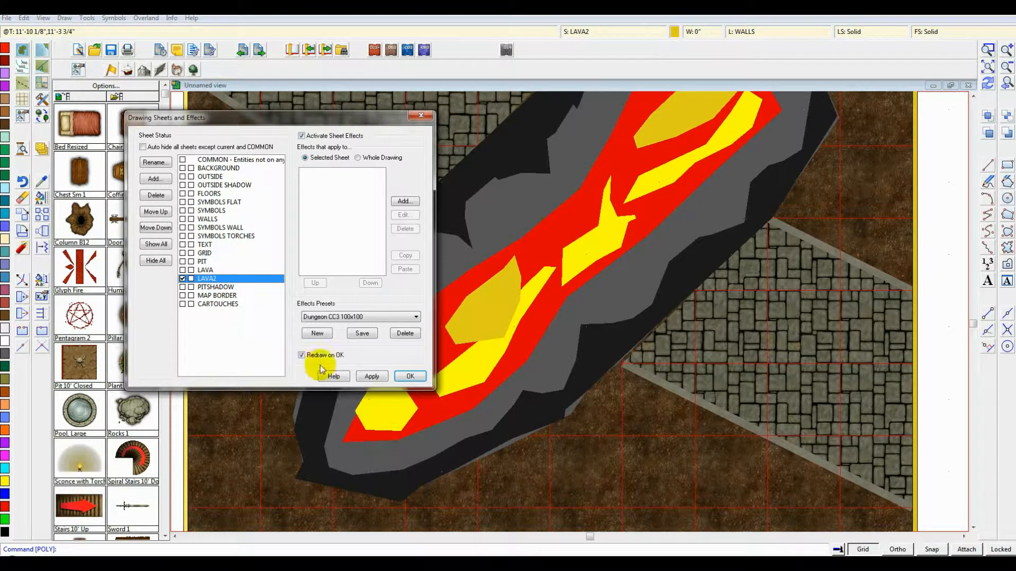
{"action": "left_click", "coordinate": [403, 376]}
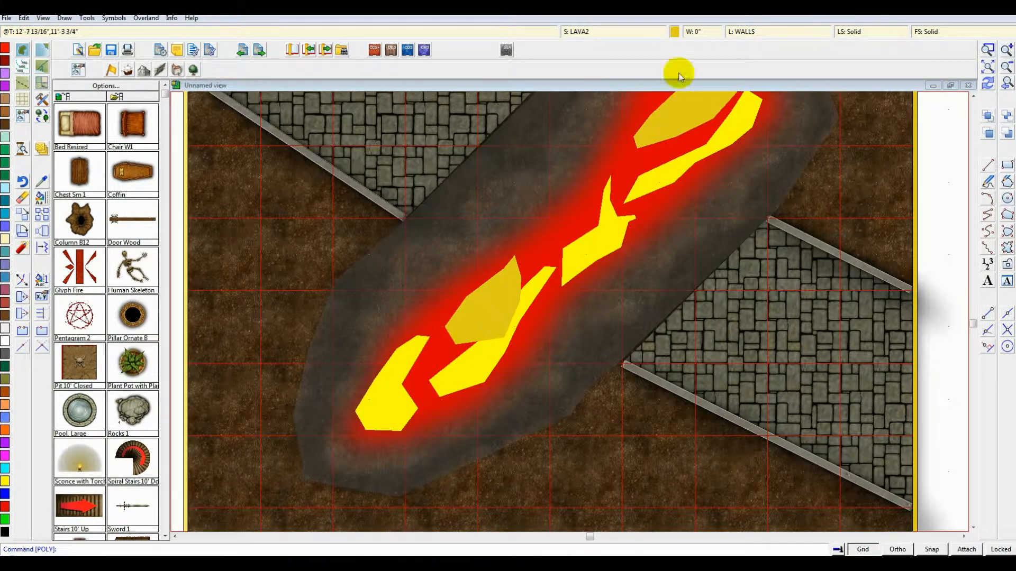
- Add a Transparency effect with 50% opacity to the LAVA2 sheet
{"action": "left_click", "coordinate": [619, 31]}
{"action": "left_click_drag", "start_coordinate": [562, 151], "coordinate": [356, 99]}
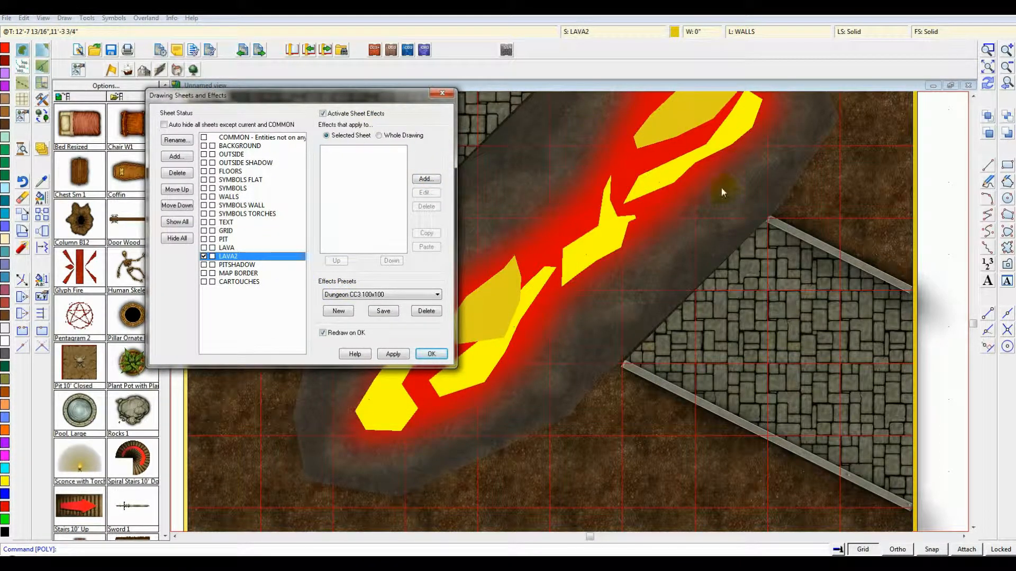
{"action": "left_click", "coordinate": [426, 179]}
{"action": "double_click", "coordinate": [476, 305]}
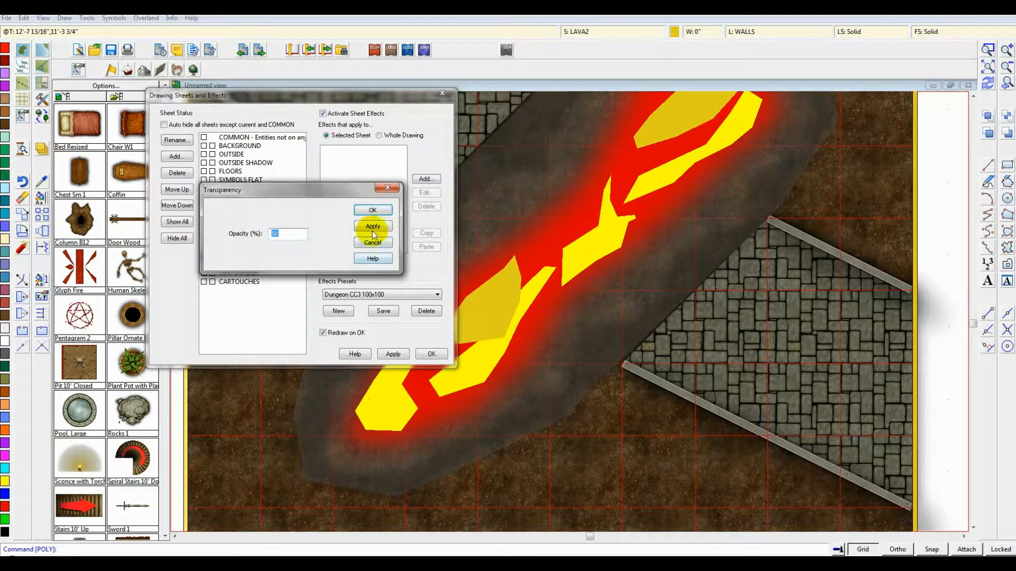
{"action": "left_click", "coordinate": [373, 226]}
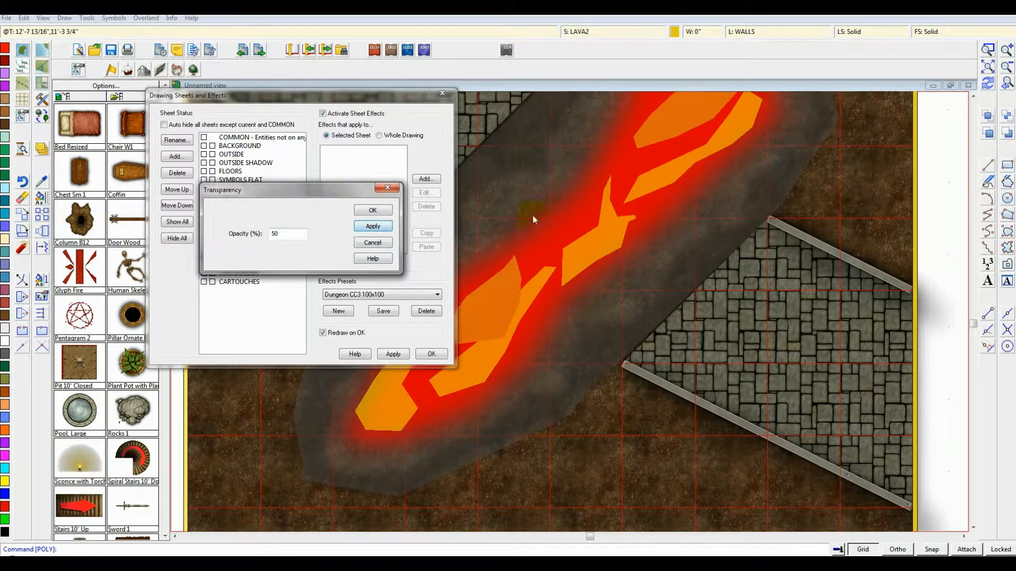
{"action": "left_click", "coordinate": [373, 210]}
- Add a Blur effect with a radius of 1 in map units to the LAVA2 sheet and redraw the map
{"action": "left_click", "coordinate": [426, 179]}
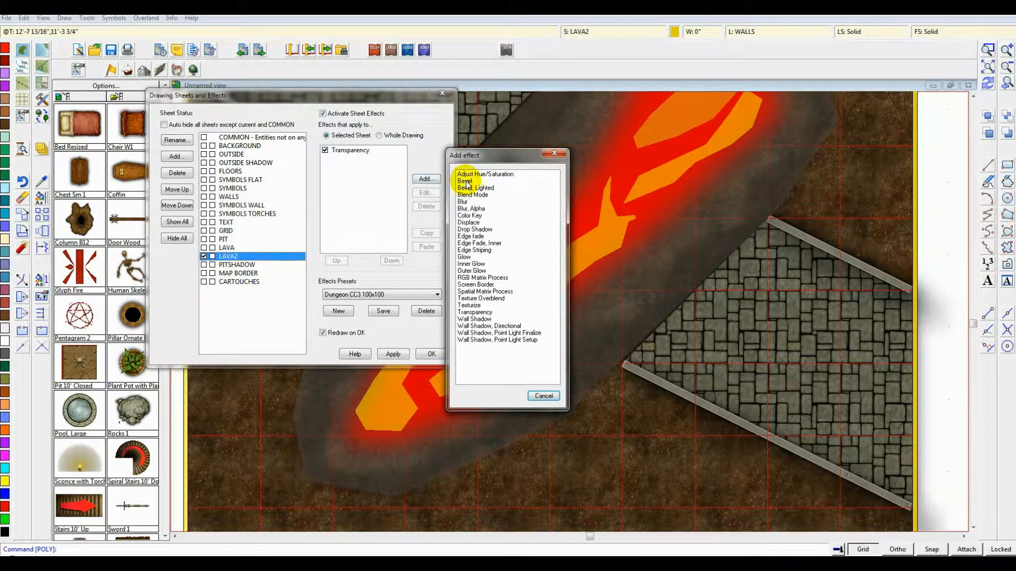
{"action": "double_click", "coordinate": [464, 202]}
{"action": "left_click", "coordinate": [269, 247]}
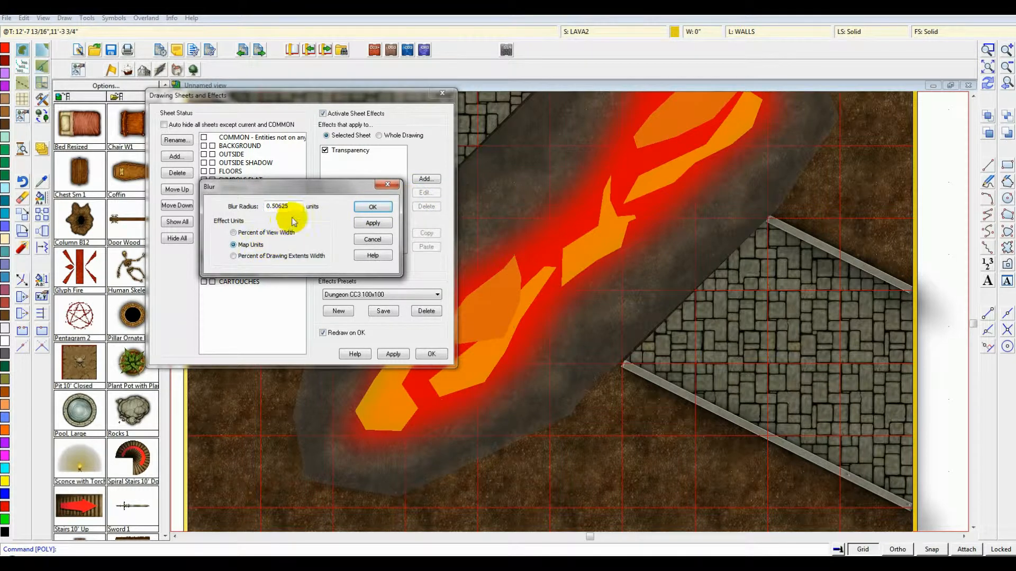
{"action": "left_click_drag", "start_coordinate": [295, 206], "coordinate": [240, 206]}
{"action": "type", "text": "1"}
{"action": "left_click", "coordinate": [372, 224]}
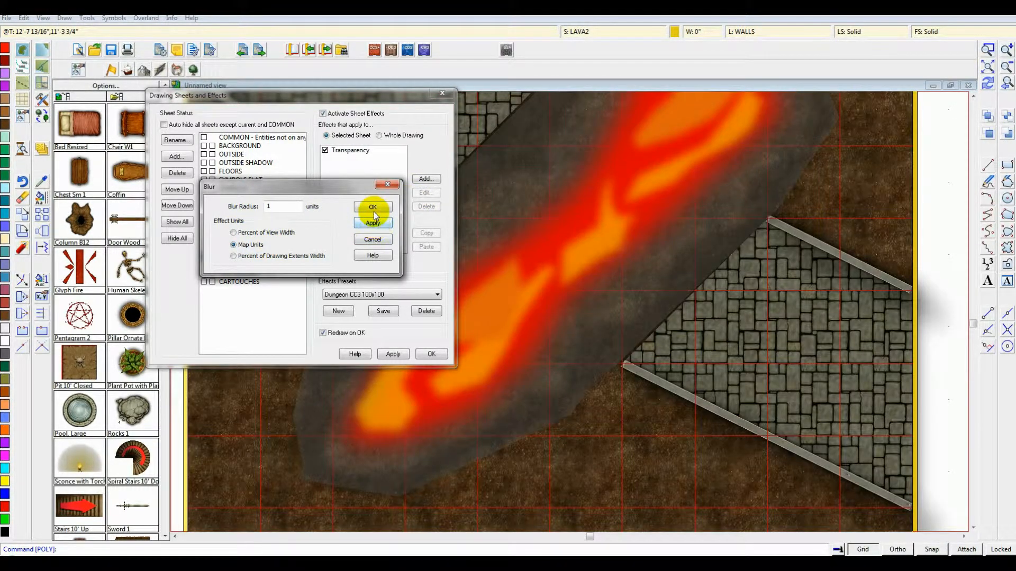
{"action": "left_click", "coordinate": [373, 207]}
{"action": "left_click", "coordinate": [433, 353]}
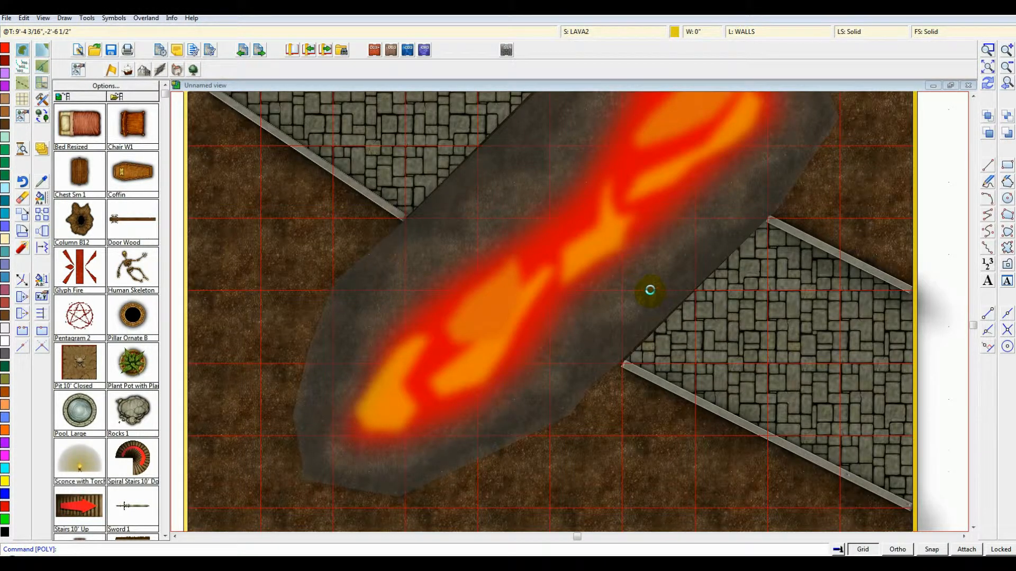
- Hide the GRID sheet and redraw the map
{"action": "scroll", "coordinate": [611, 293], "scroll_direction": "down", "scroll_amount": 2}
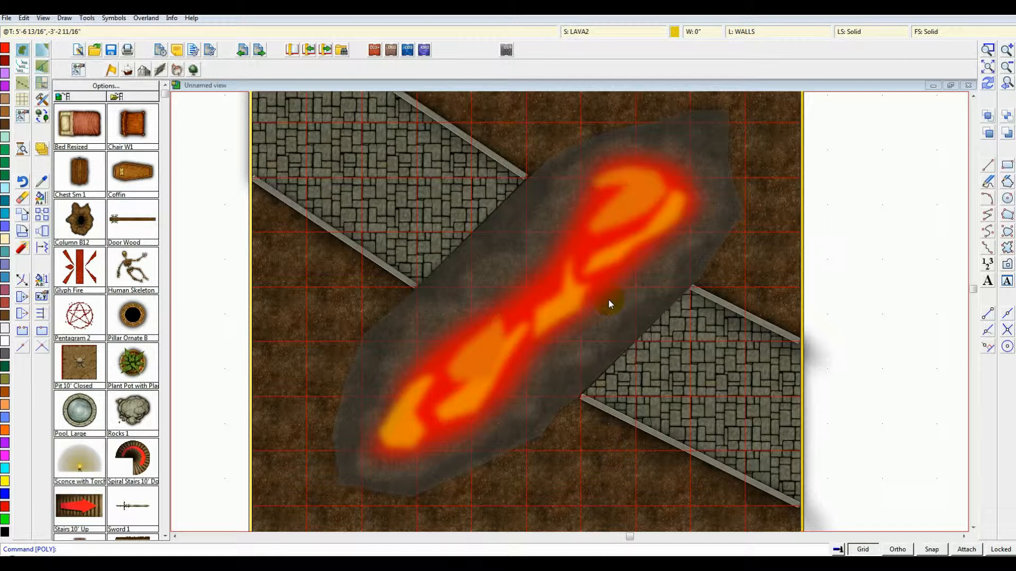
{"action": "left_click", "coordinate": [117, 20]}
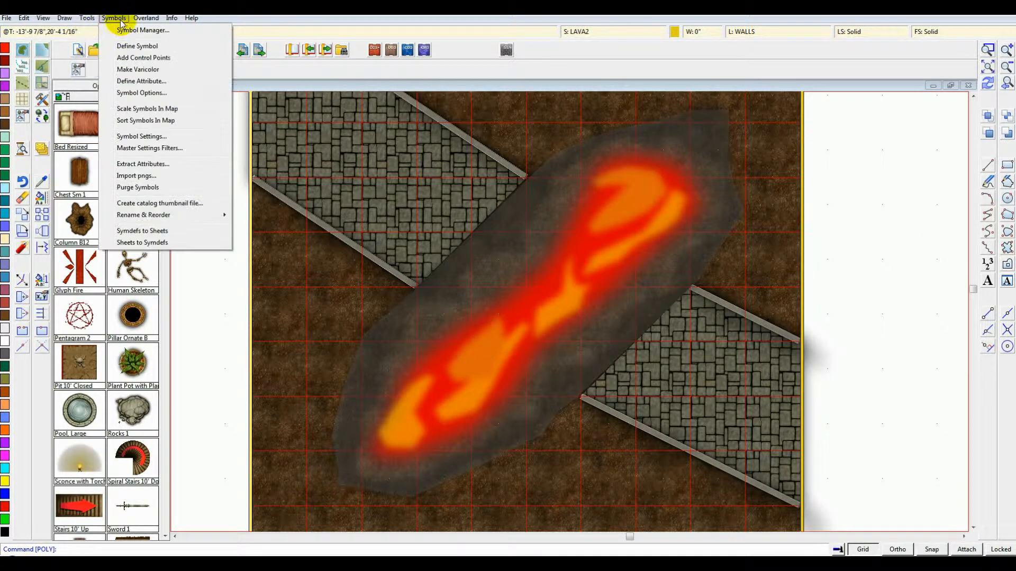
{"action": "left_click", "coordinate": [575, 31]}
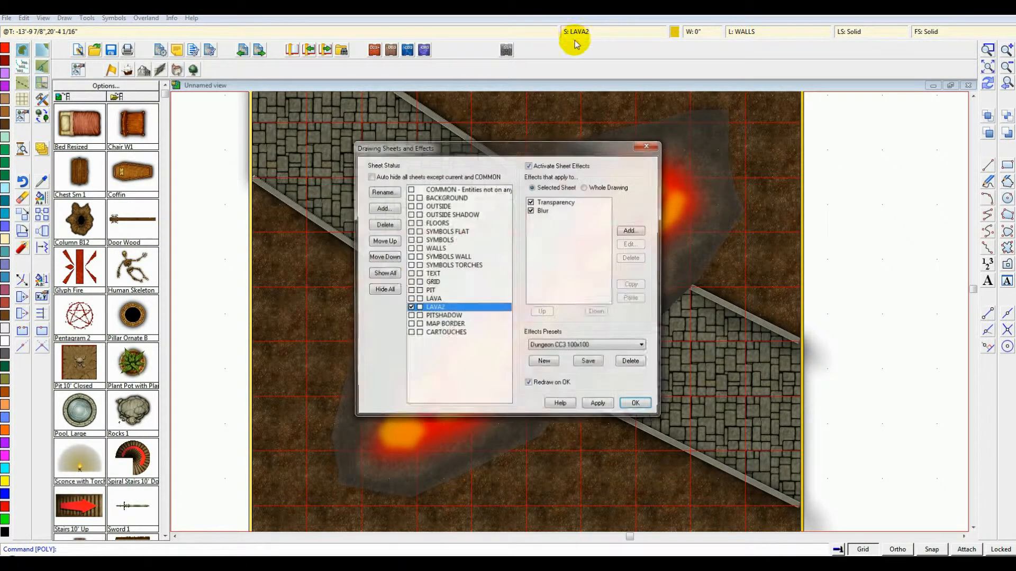
{"action": "left_click", "coordinate": [431, 282]}
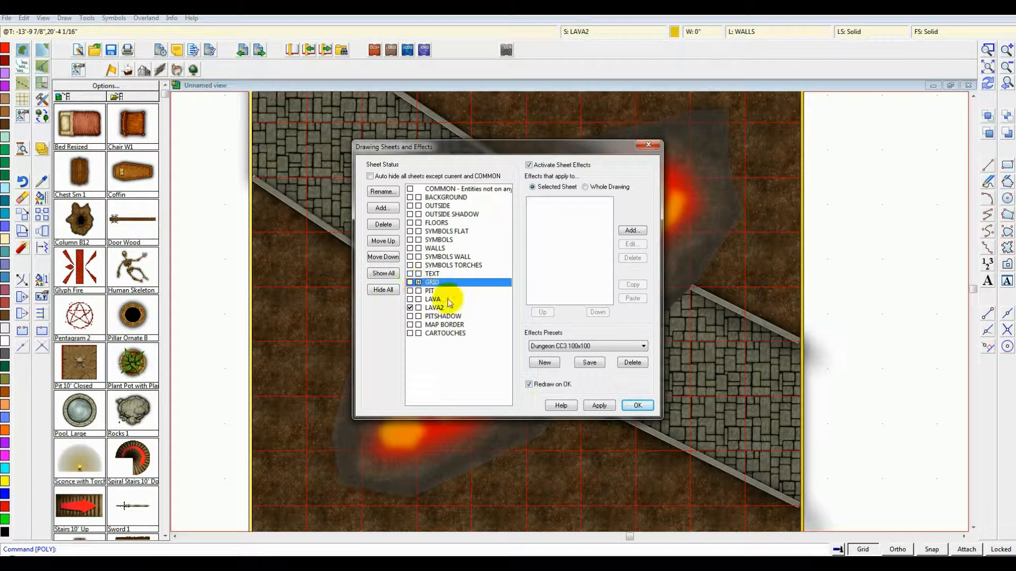
{"action": "left_click", "coordinate": [643, 398]}
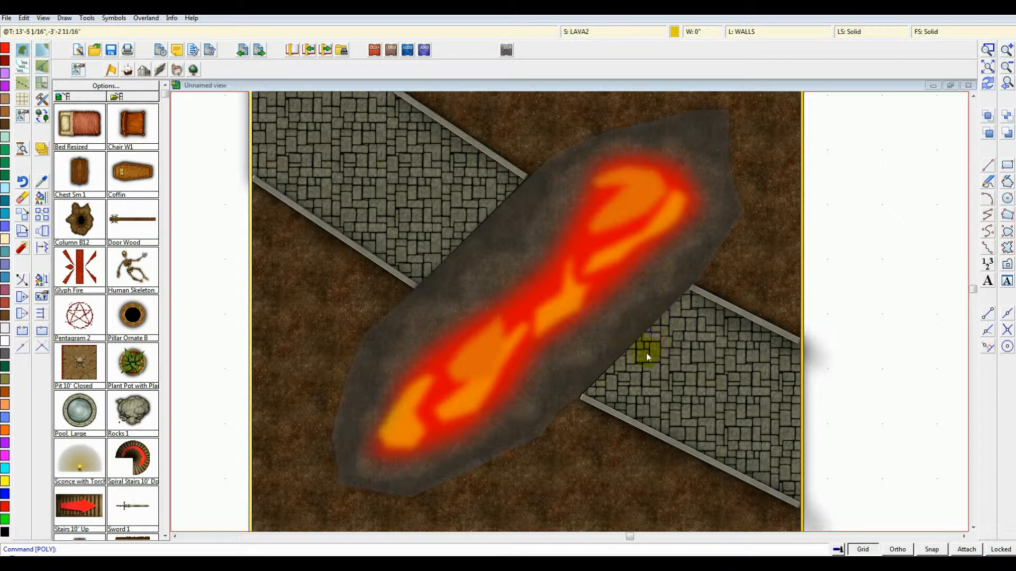
{"action": "scroll", "coordinate": [649, 357], "scroll_direction": "up", "scroll_amount": 1}
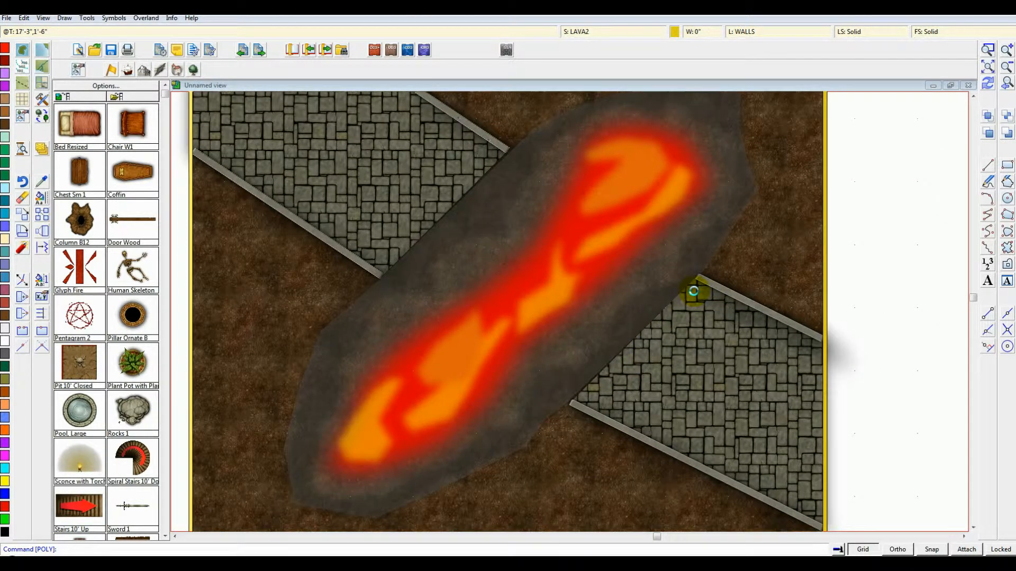
{"action": "scroll", "coordinate": [700, 315], "scroll_direction": "up", "scroll_amount": 1}
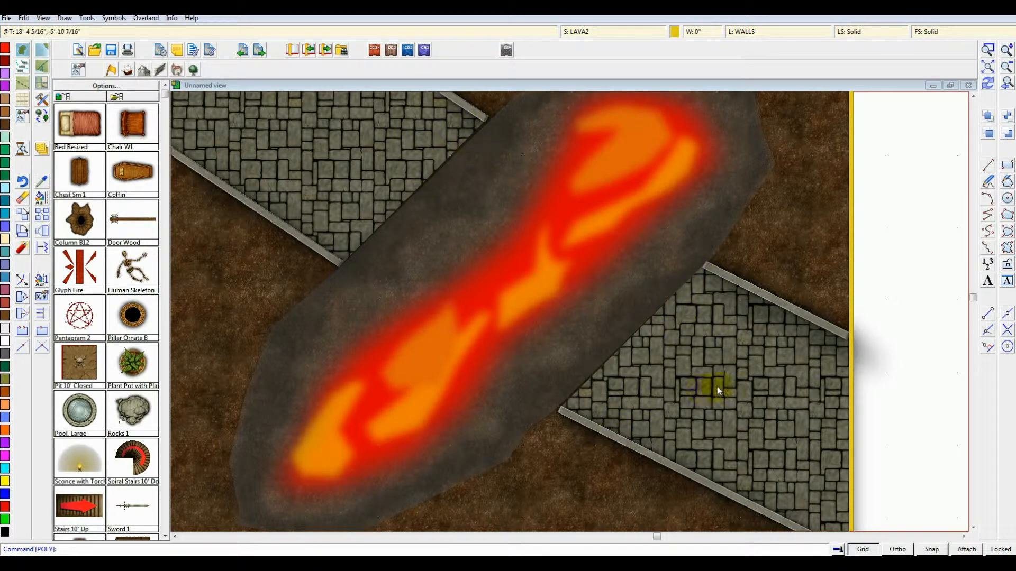
{"action": "scroll", "coordinate": [717, 386], "scroll_direction": "down", "scroll_amount": 1}
{"action": "scroll", "coordinate": [716, 386], "scroll_direction": "down", "scroll_amount": 1}
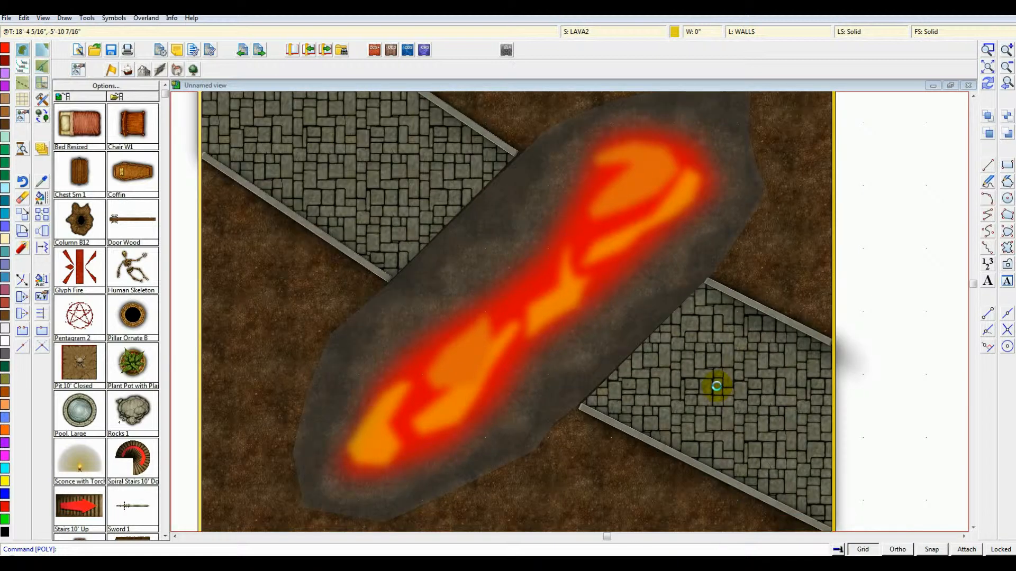
{"action": "scroll", "coordinate": [717, 386], "scroll_direction": "down", "scroll_amount": 2}
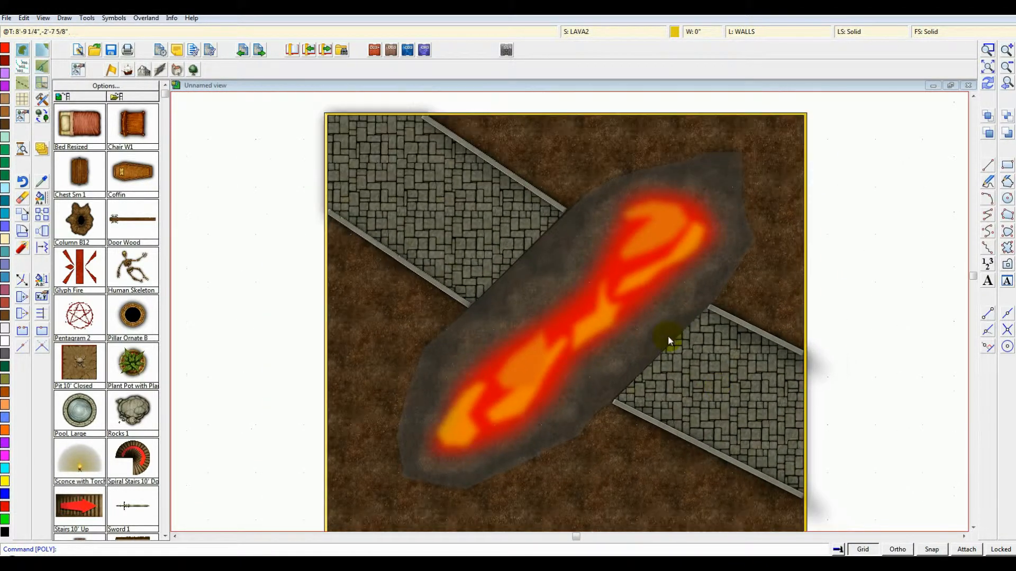